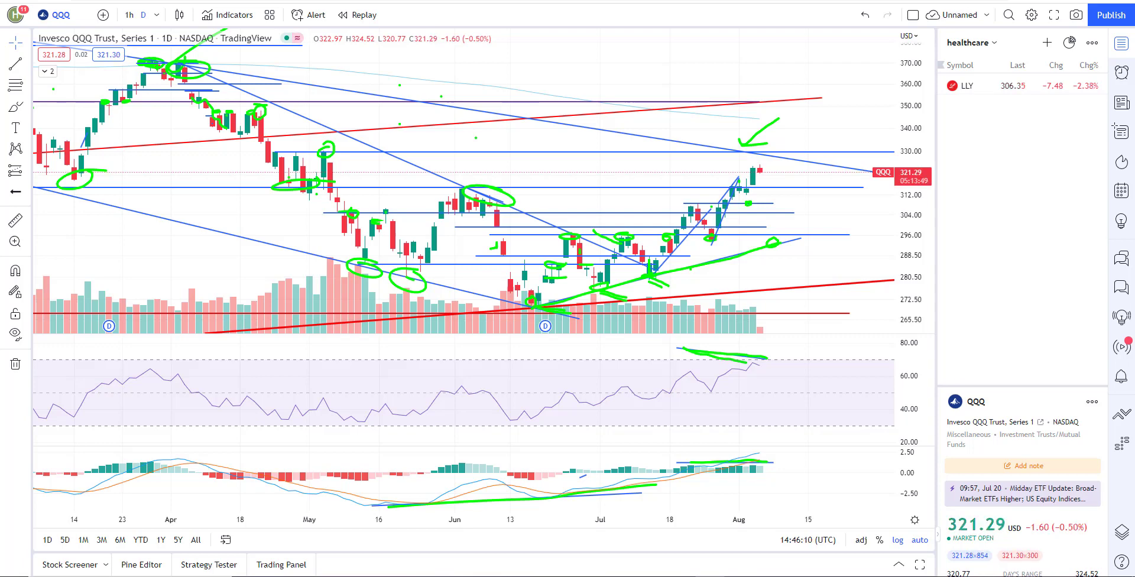
# - Switch the QQQ chart to the 1-hour interval and delete the two green brush strokes along the RSI trendline
pyautogui.scroll(5, 595, 248)
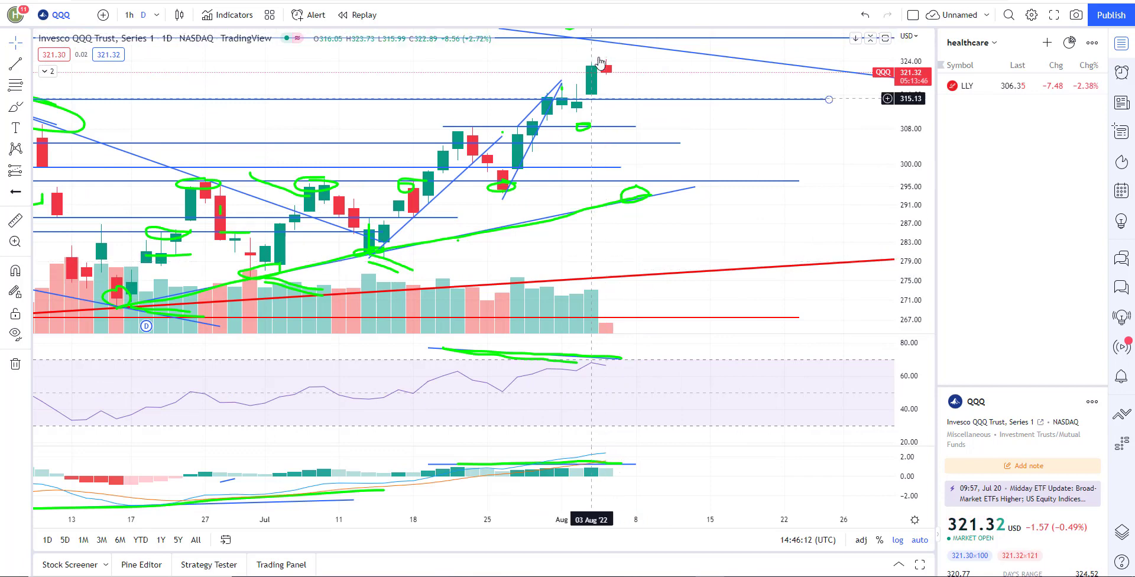
pyautogui.scroll(-5, 692, 177)
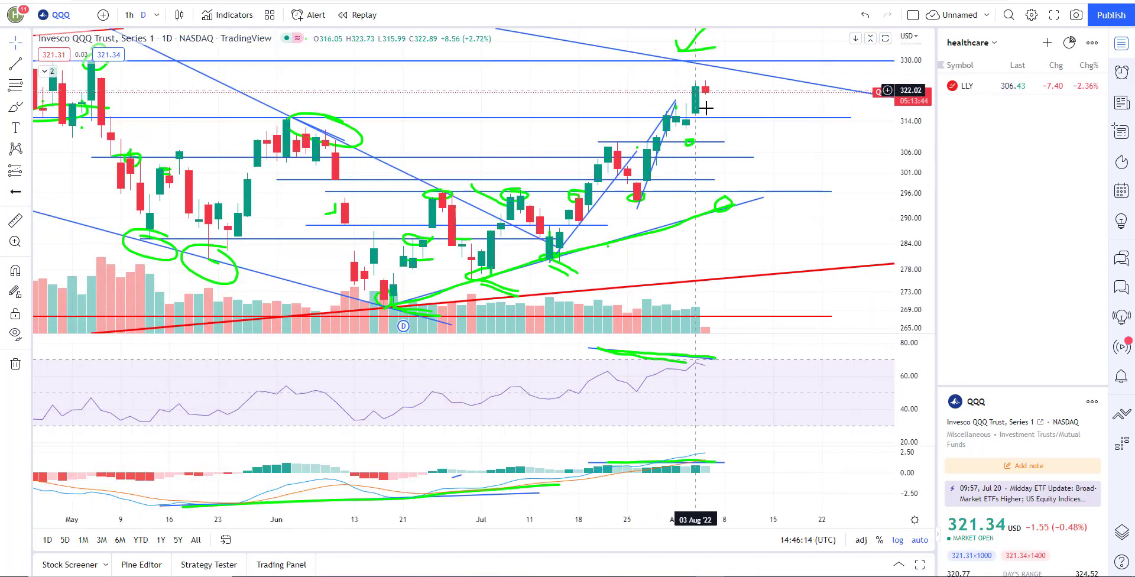
pyautogui.scroll(-5, 706, 108)
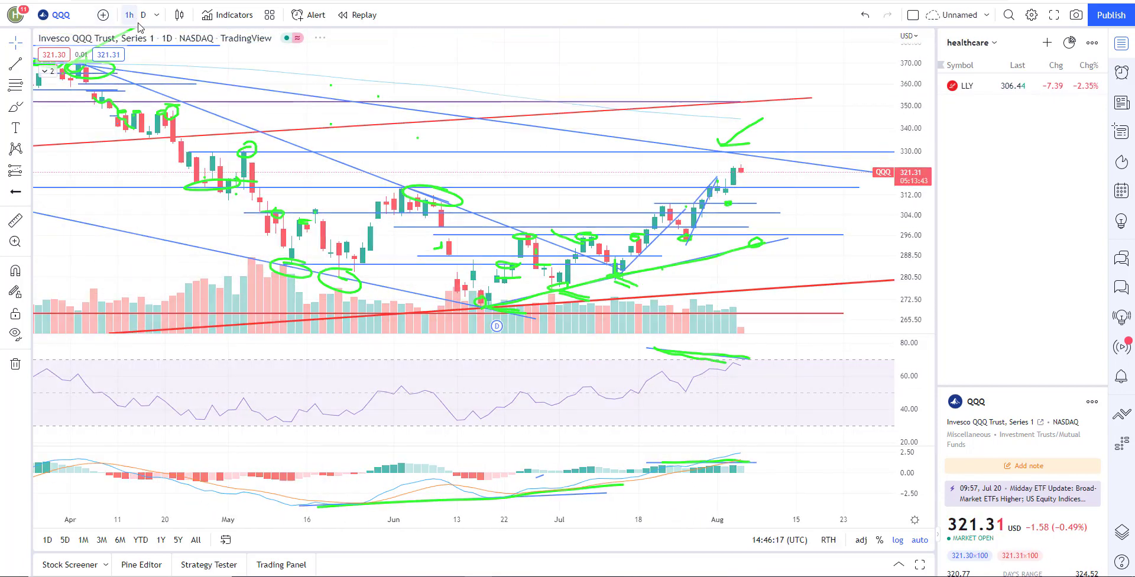
pyautogui.click(131, 16)
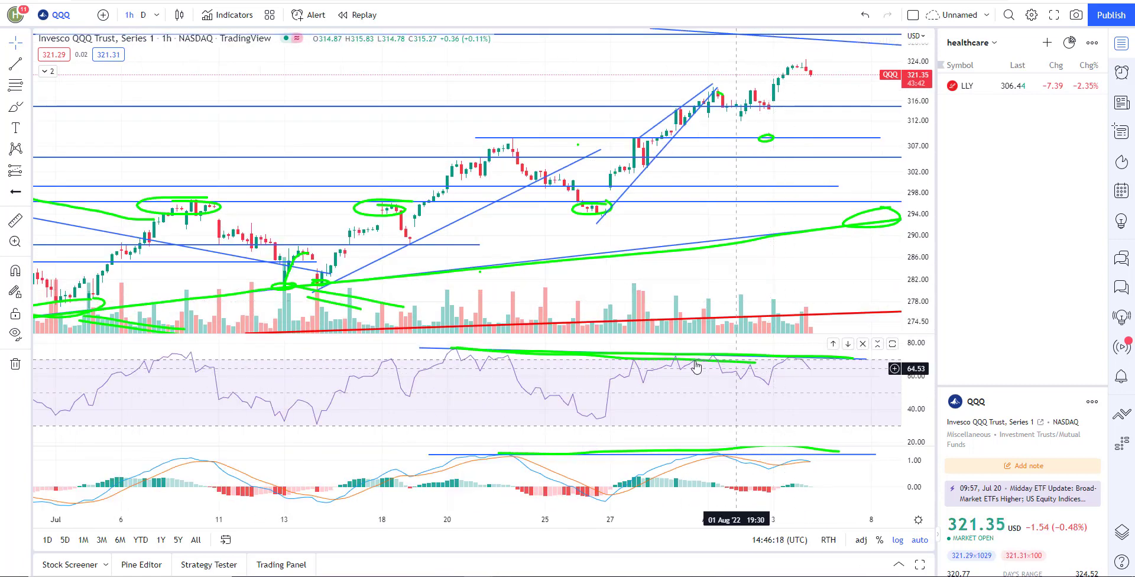
pyautogui.click(746, 357)
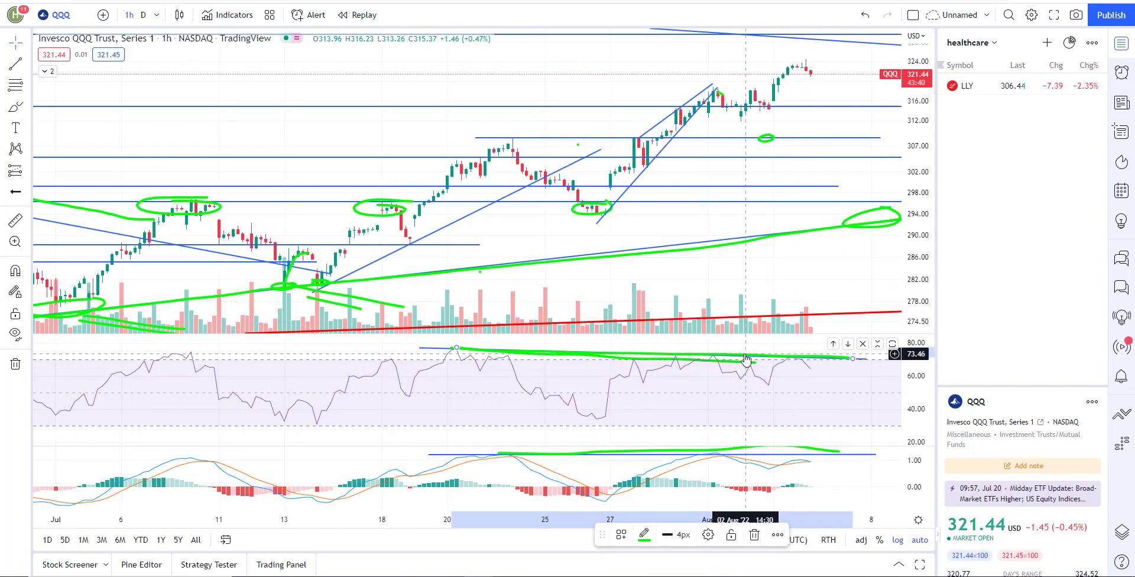
pyautogui.click(592, 360)
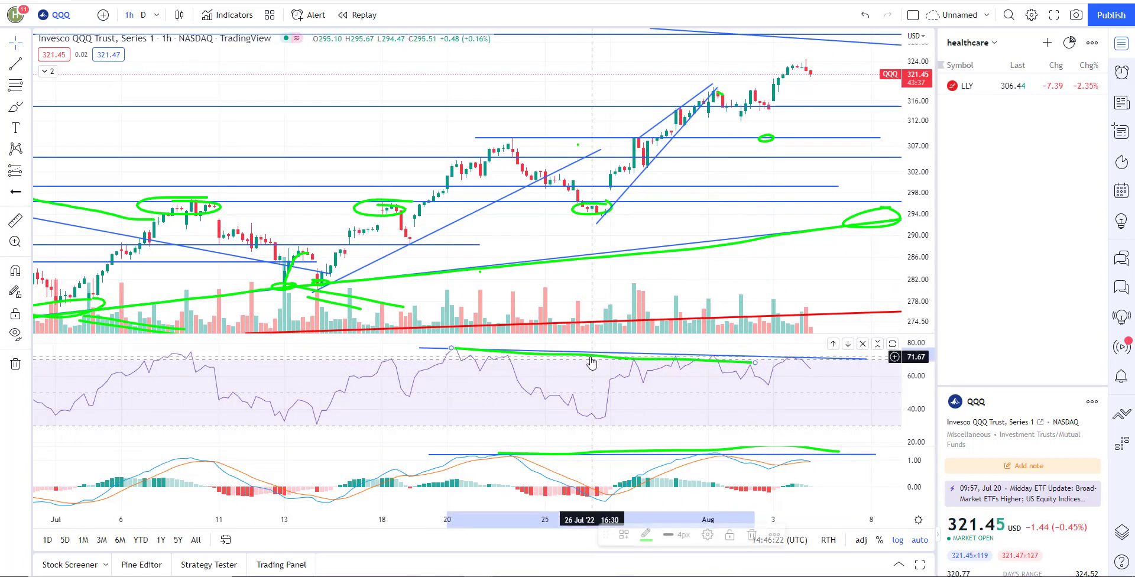
pyautogui.press('Delete')
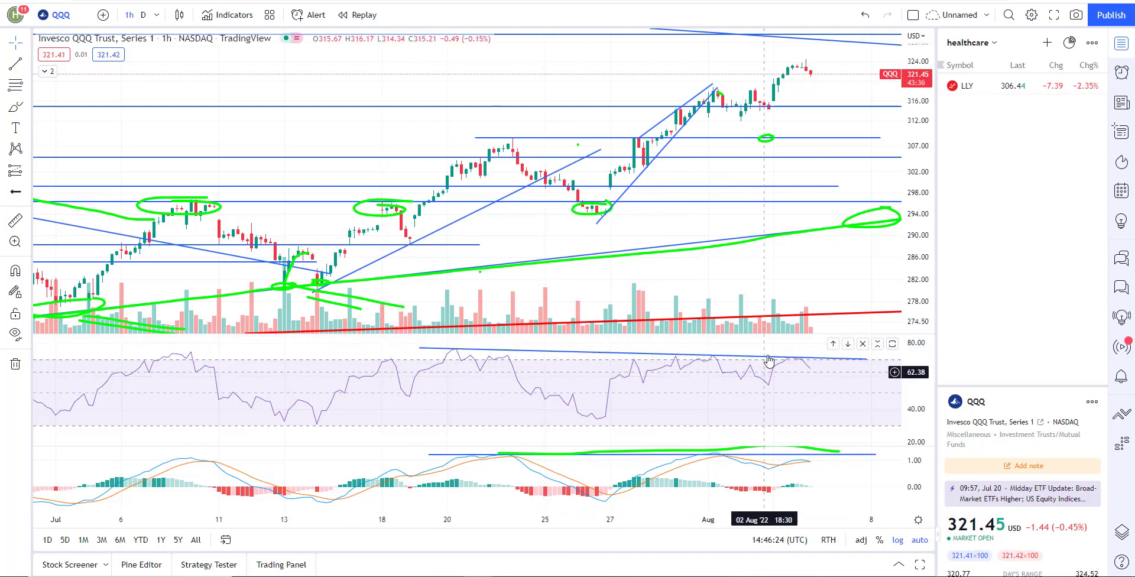
# - Return the QQQ chart to the daily interval and examine price against the long descending trendline
pyautogui.scroll(-3, 715, 266)
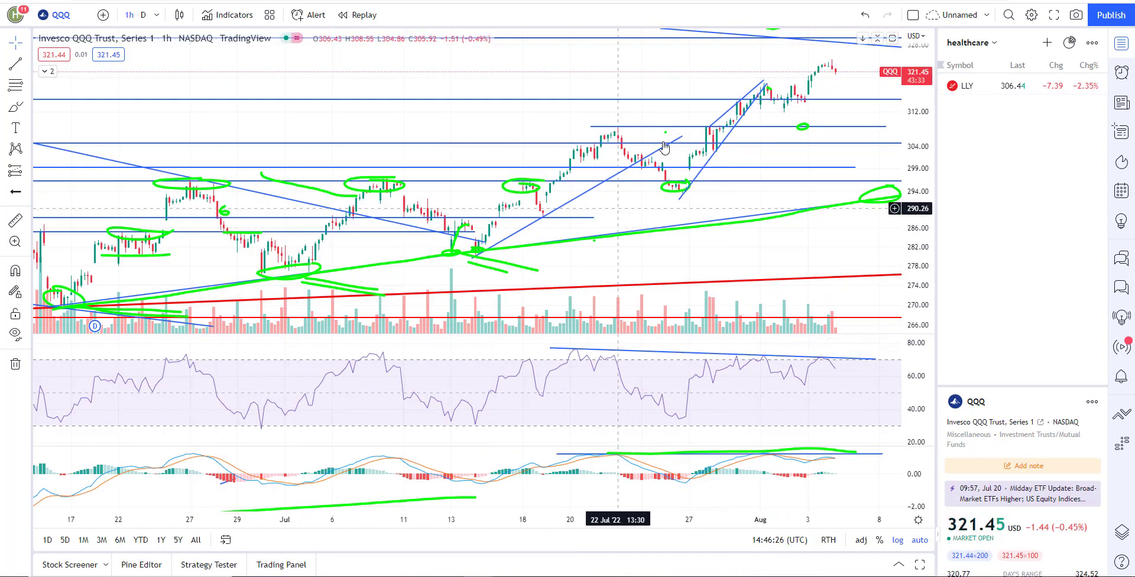
pyautogui.press('d')
pyautogui.press('Return')
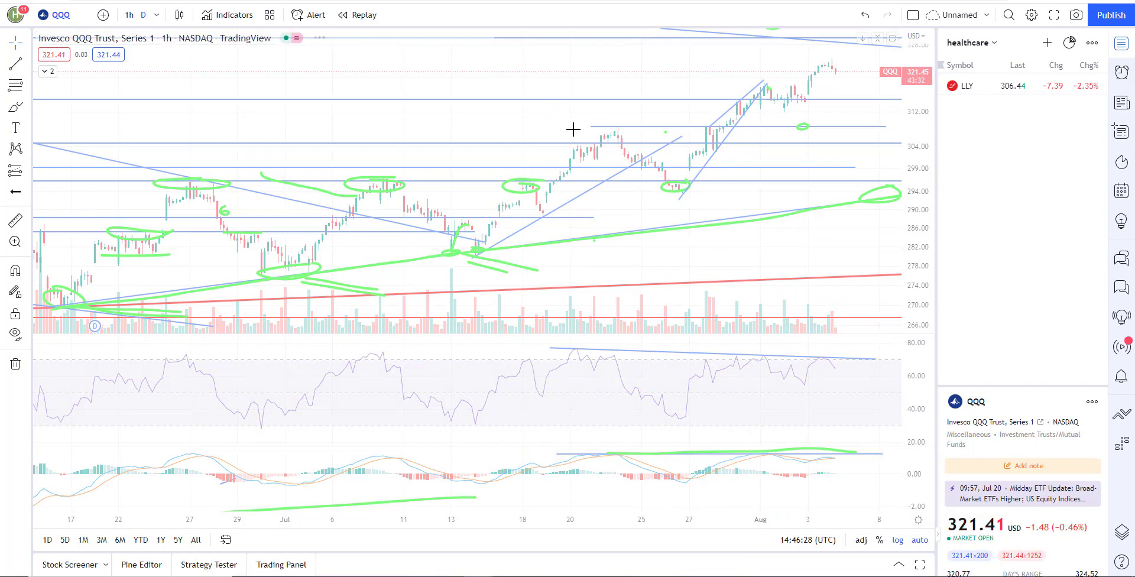
pyautogui.scroll(-5, 677, 111)
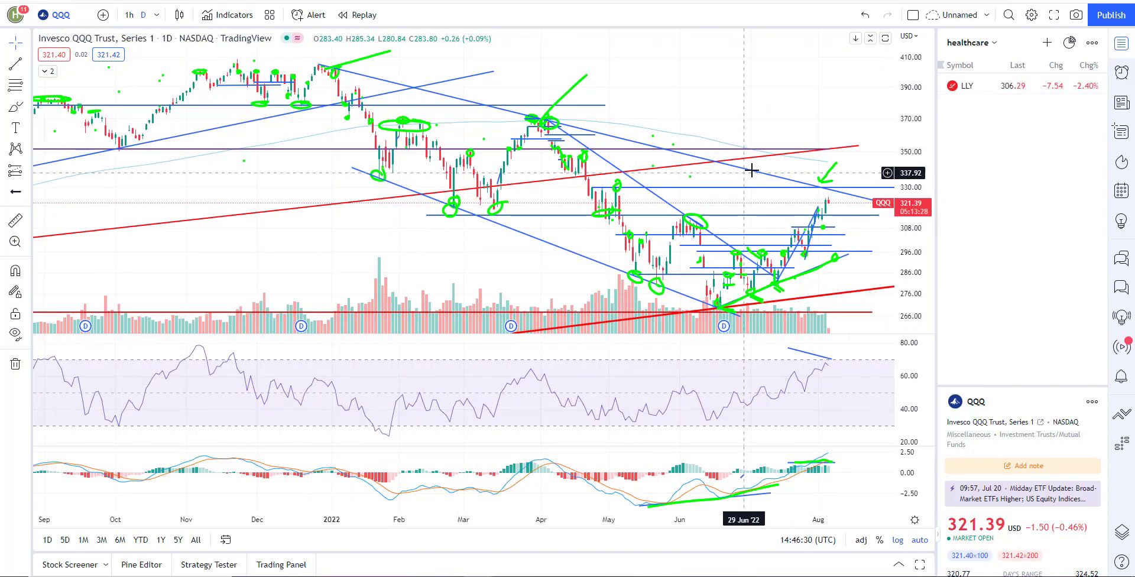
pyautogui.scroll(4, 805, 187)
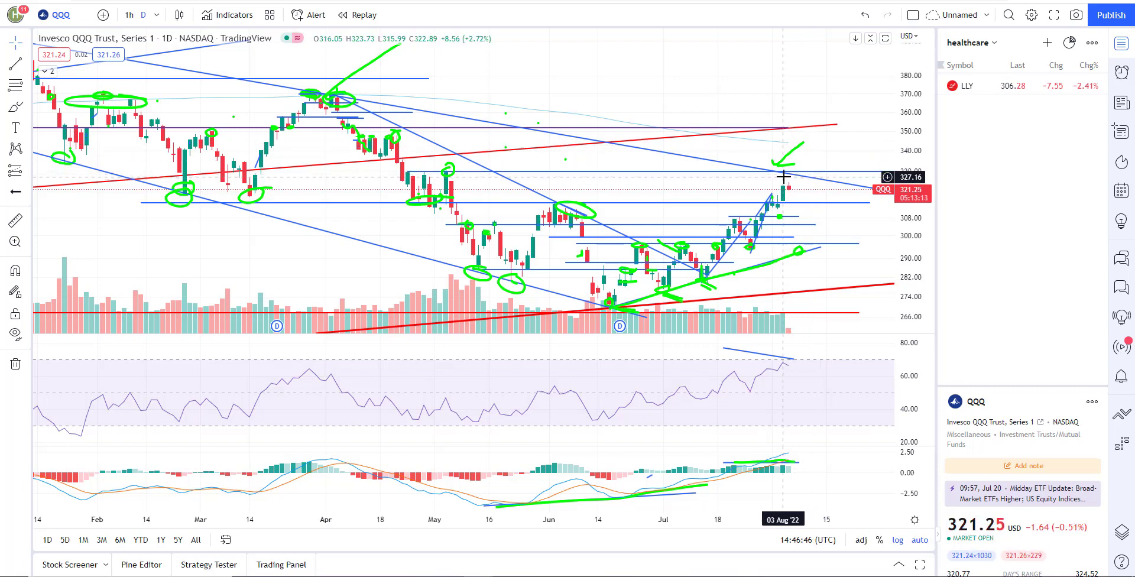
# - Brush a green arrow pointing at the latest QQQ candle, just below the descending trendline
pyautogui.scroll(3, 767, 206)
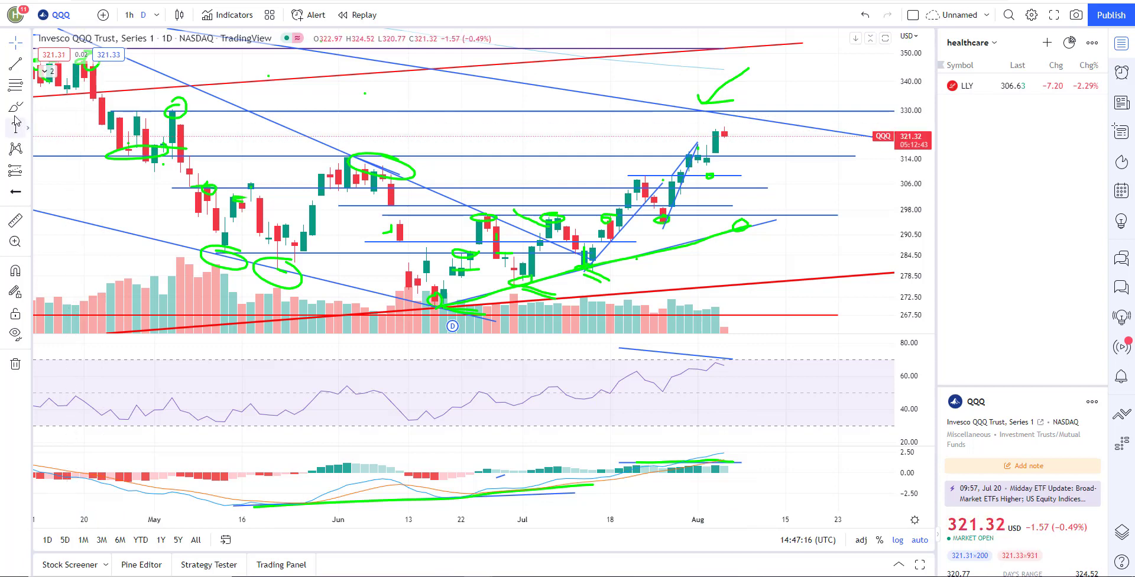
pyautogui.click(16, 107)
pyautogui.moveTo(749, 115)
pyautogui.mouseDown()
pyautogui.moveTo(800, 112)
pyautogui.moveTo(828, 93)
pyautogui.mouseUp()
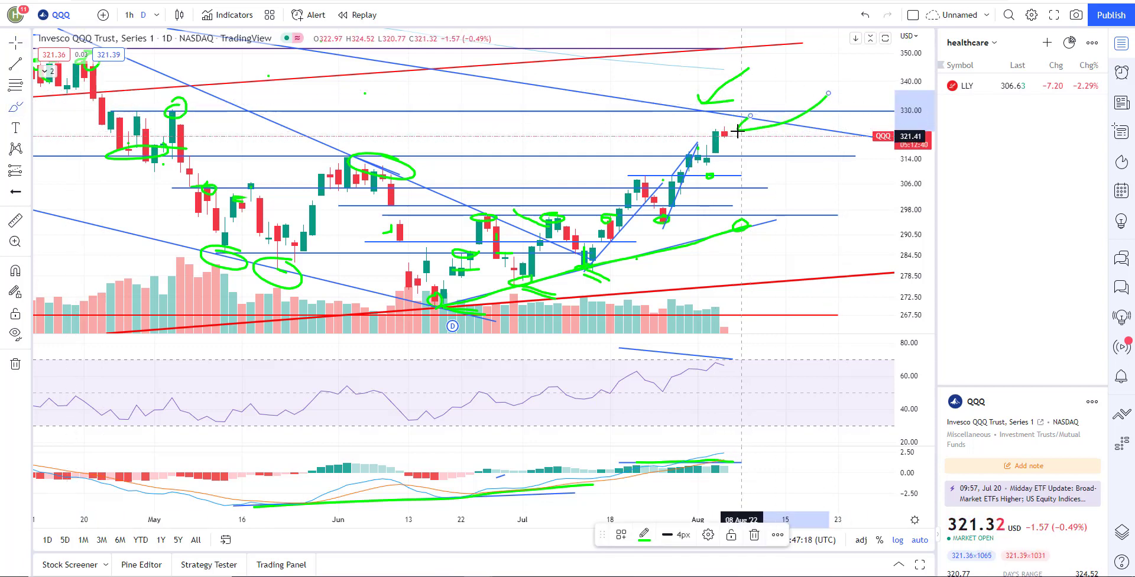
# - Sketch a green arrow from the latest QQQ candle down to the horizontal support just below 298, and delete its strokes
pyautogui.moveTo(730, 138); pyautogui.dragTo(760, 216)
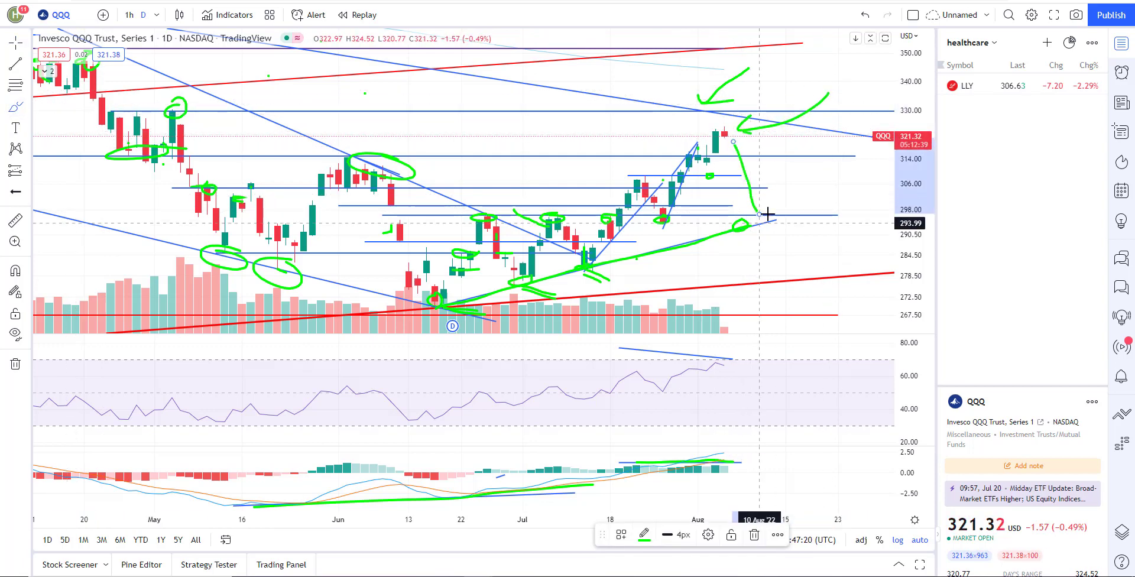
pyautogui.moveTo(800, 175)
pyautogui.mouseDown()
pyautogui.moveTo(761, 212)
pyautogui.moveTo(793, 214)
pyautogui.mouseUp()
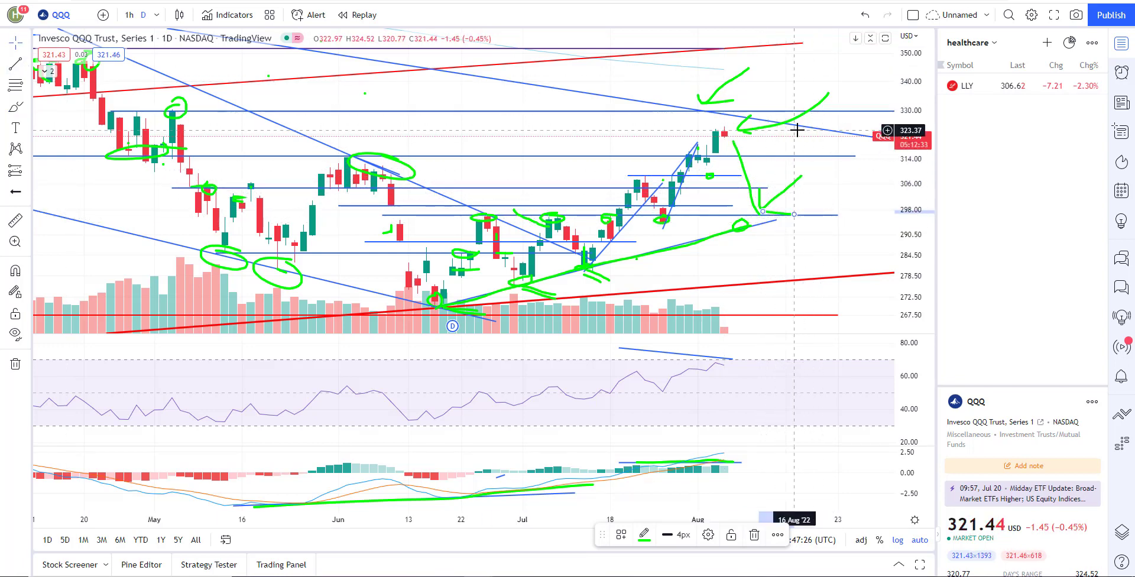
pyautogui.press('Delete')
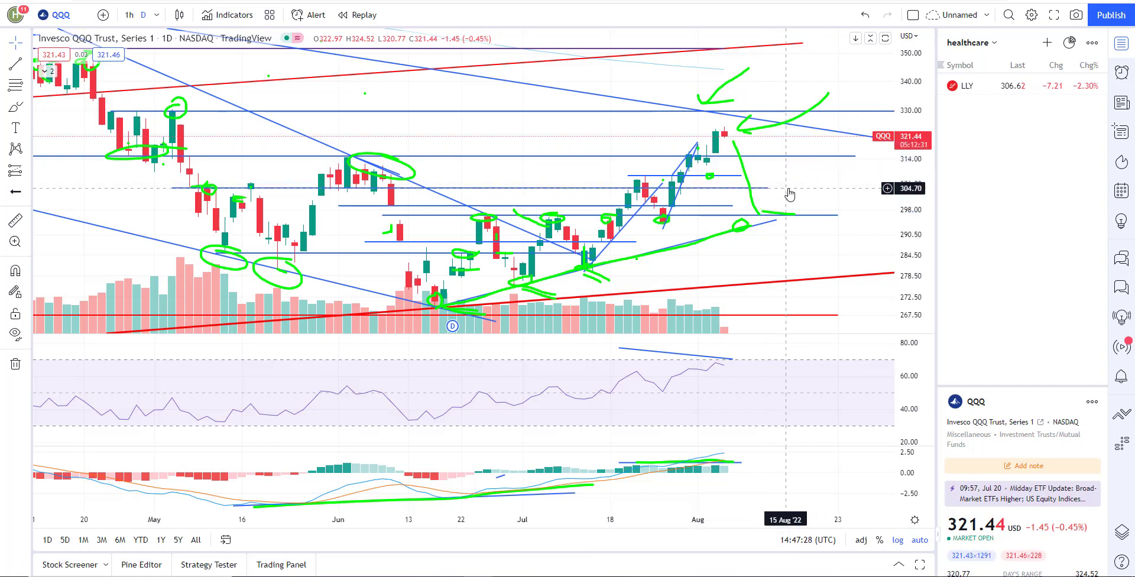
pyautogui.press('Delete')
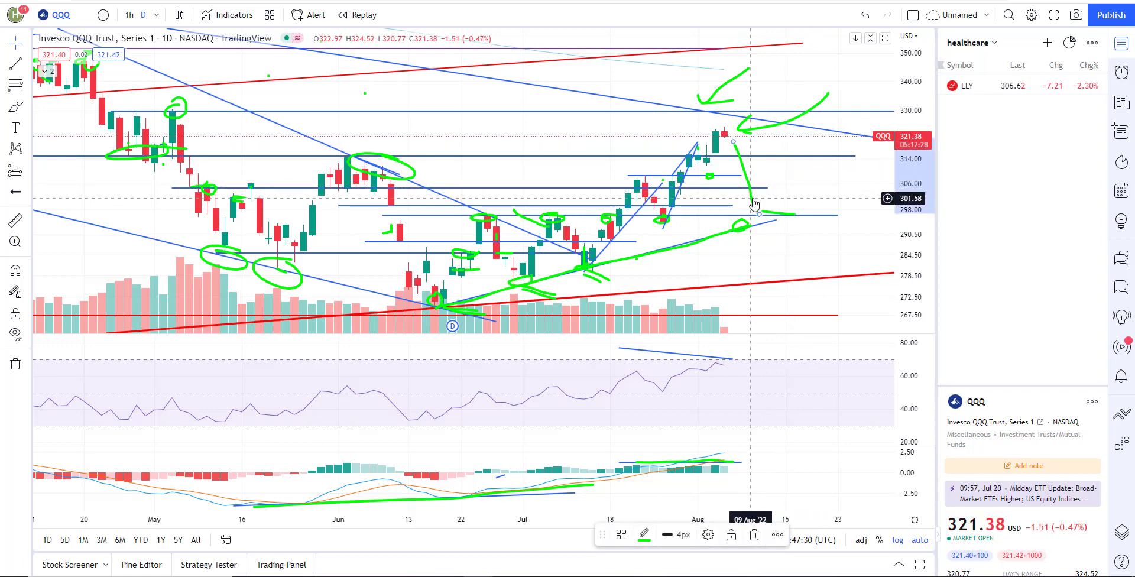
pyautogui.click(767, 214)
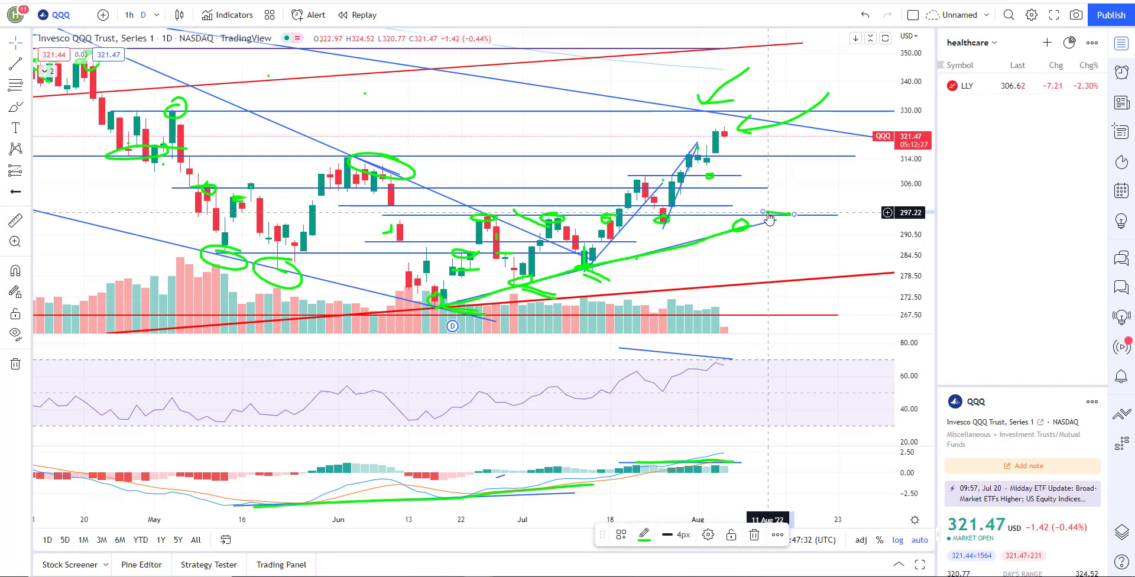
pyautogui.press('Delete')
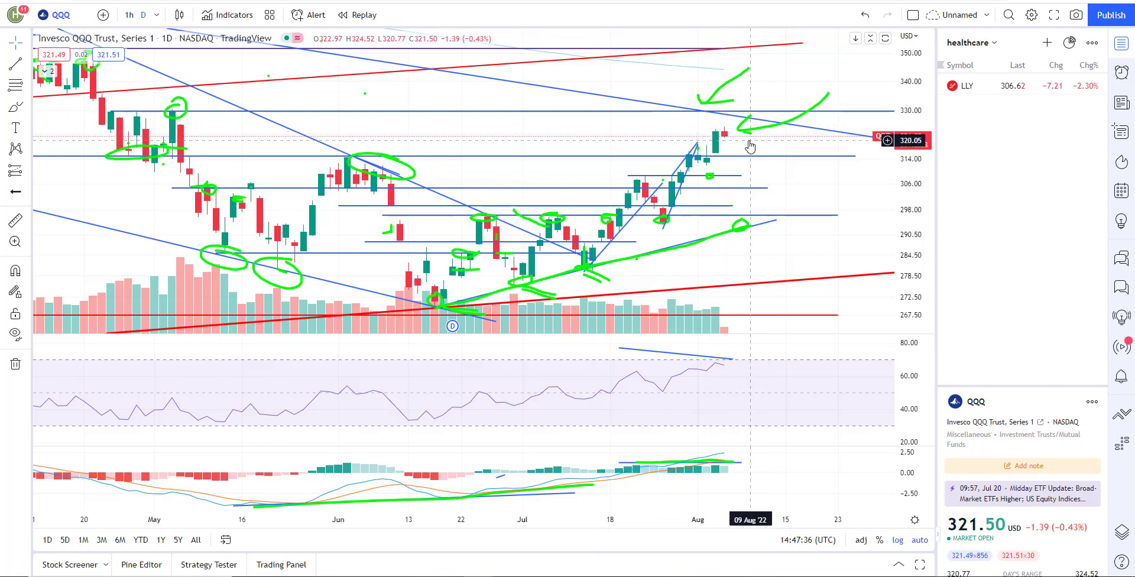
# - Load the chart for XLY, the consumer discretionary sector fund
pyautogui.click(73, 19)
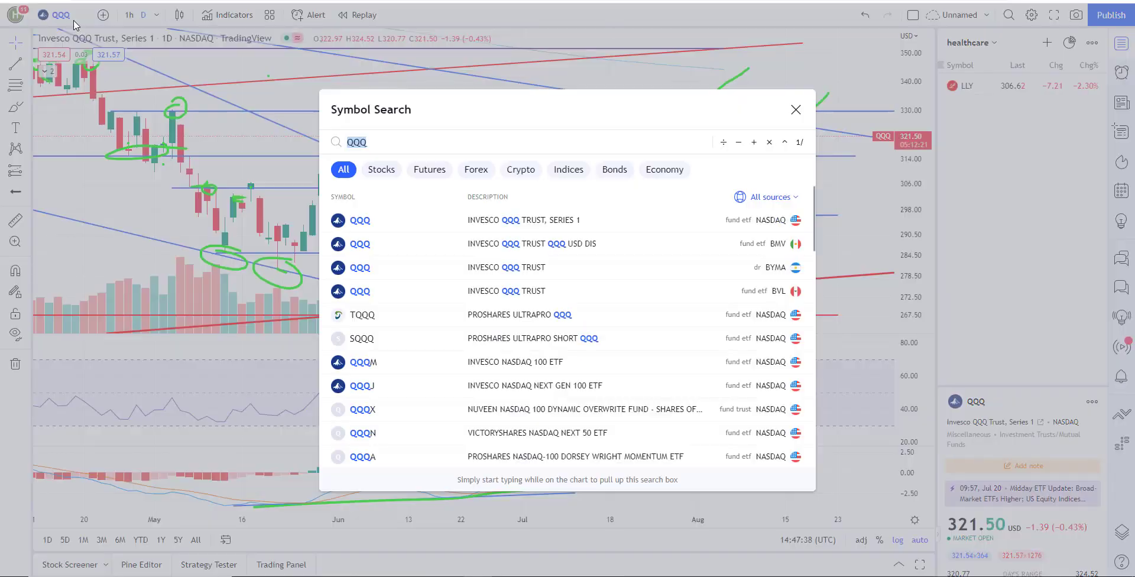
pyautogui.write('XLY')
pyautogui.press('Return')
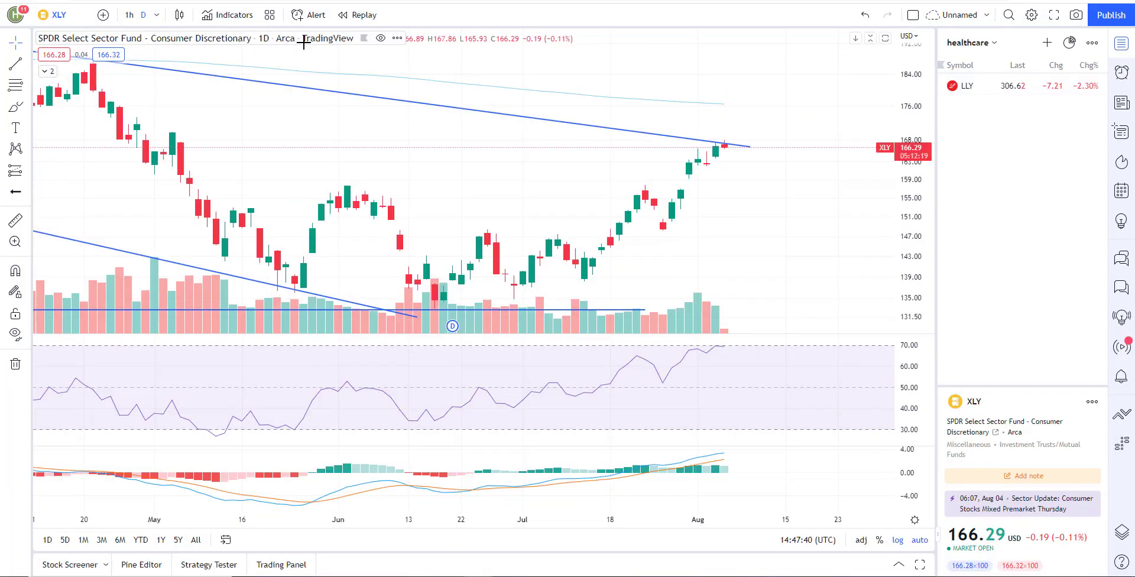
# - Circle with the green brush the January, late March, April and August highs along XLY's descending trendline
pyautogui.scroll(-1, 711, 207)
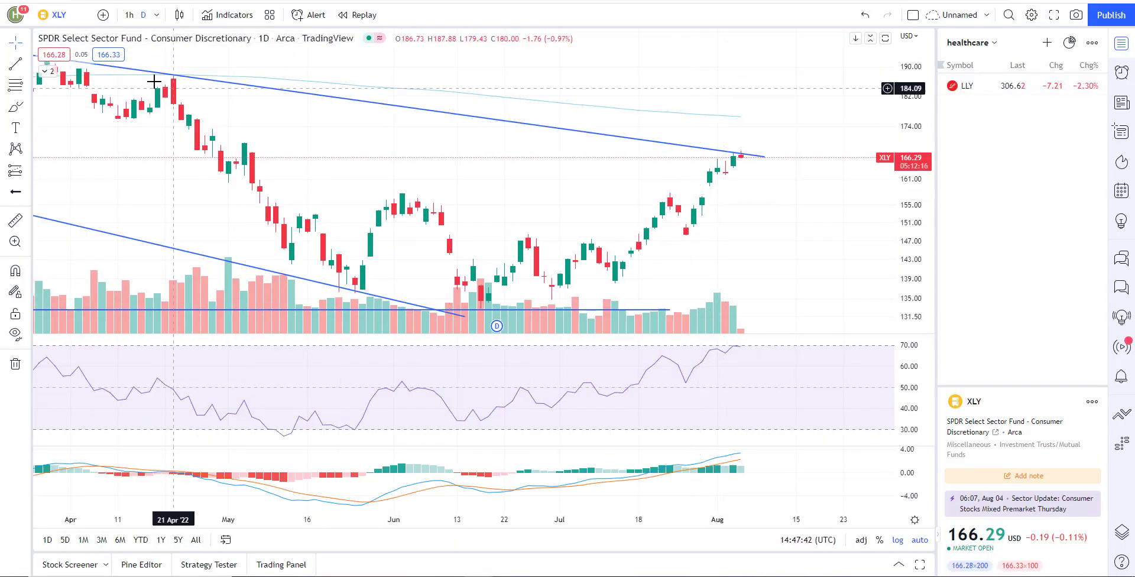
pyautogui.click(16, 105)
pyautogui.scroll(-3, 443, 198)
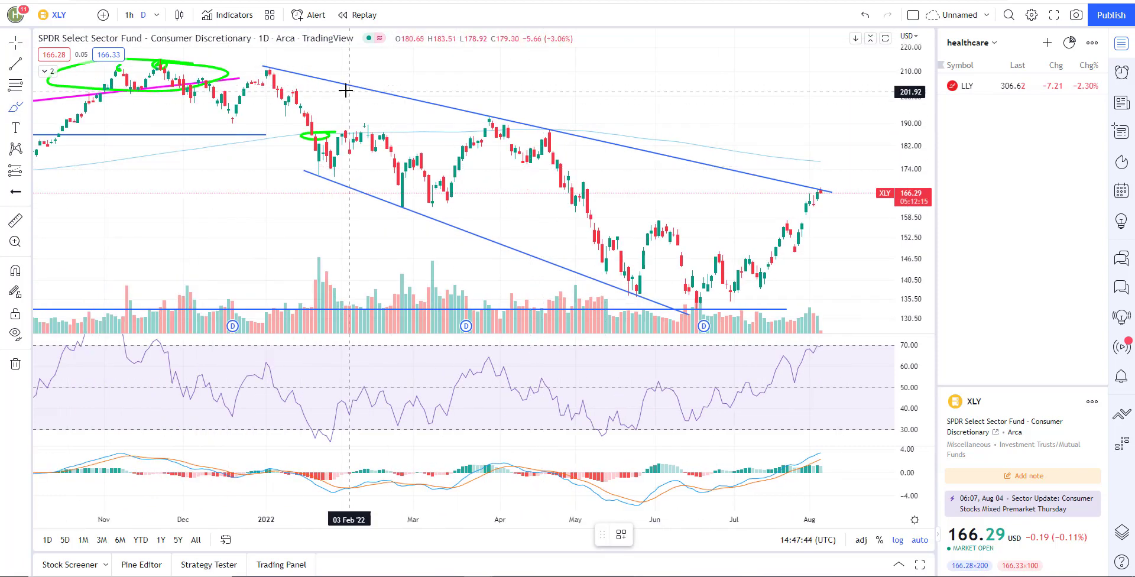
pyautogui.moveTo(258, 60); pyautogui.dragTo(290, 67)
pyautogui.moveTo(500, 108); pyautogui.dragTo(483, 107)
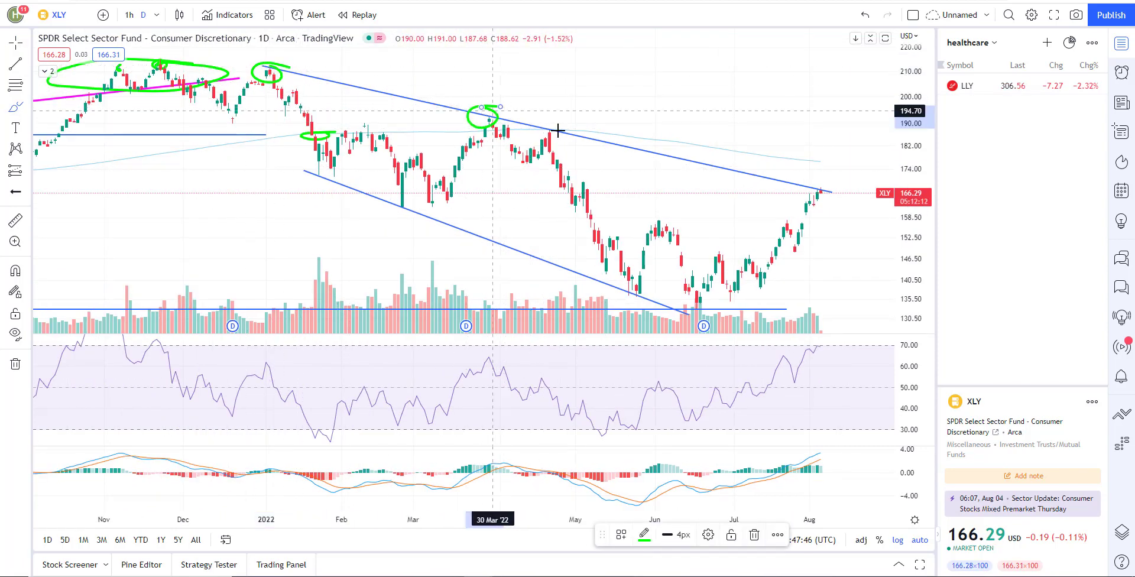
pyautogui.moveTo(556, 125)
pyautogui.mouseDown()
pyautogui.moveTo(567, 130)
pyautogui.moveTo(539, 135)
pyautogui.mouseUp()
pyautogui.moveTo(814, 177)
pyautogui.mouseDown()
pyautogui.moveTo(819, 195)
pyautogui.moveTo(829, 184)
pyautogui.mouseUp()
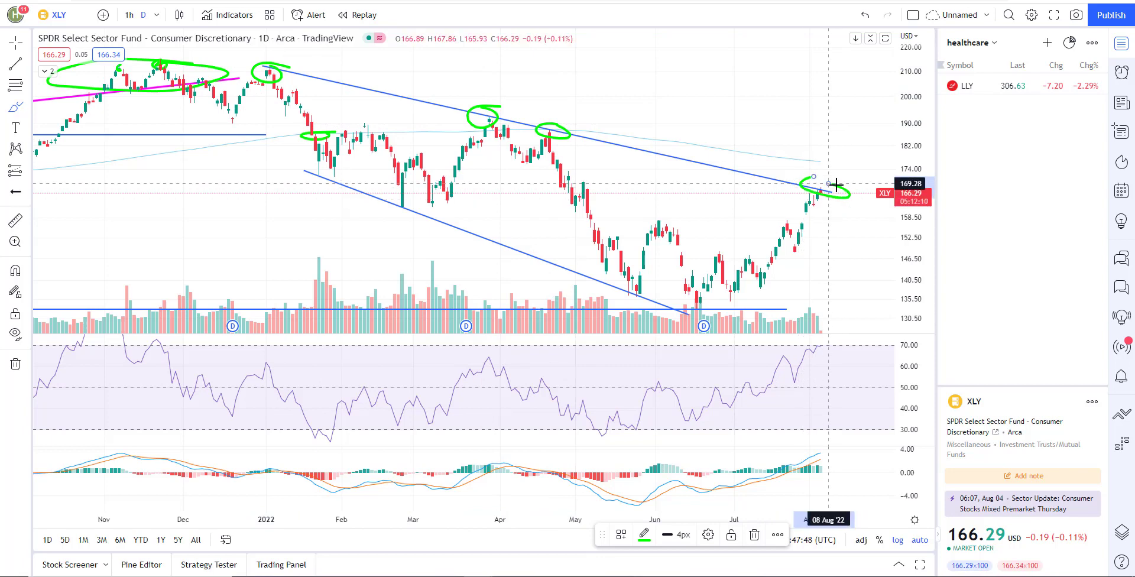
# - Check XLY's latest candles at the descending trendline on the 1-hour interval and return to the daily interval
pyautogui.scroll(5, 813, 255)
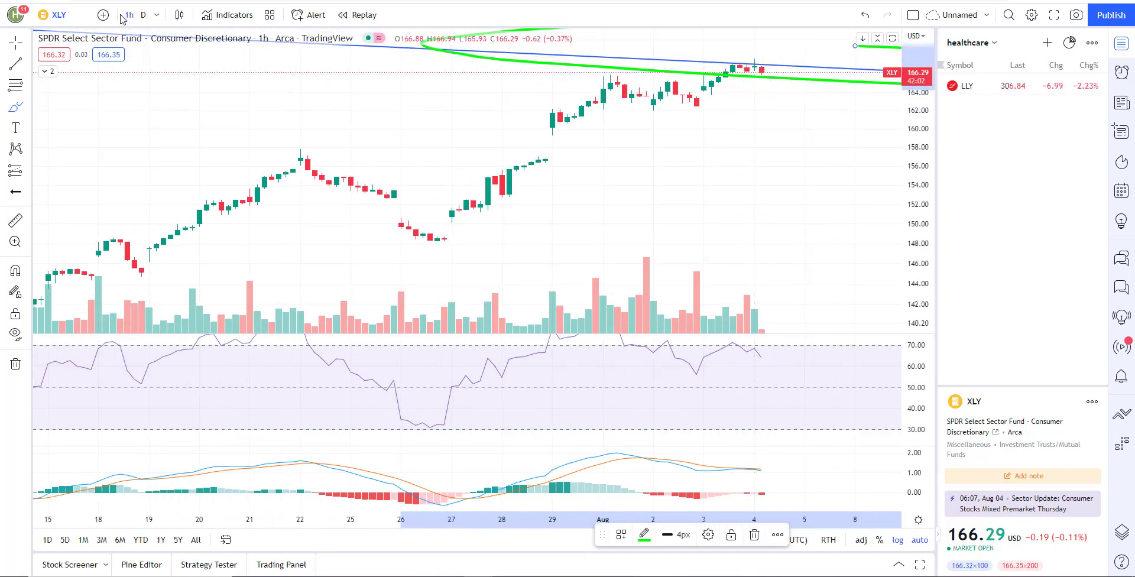
pyautogui.click(143, 14)
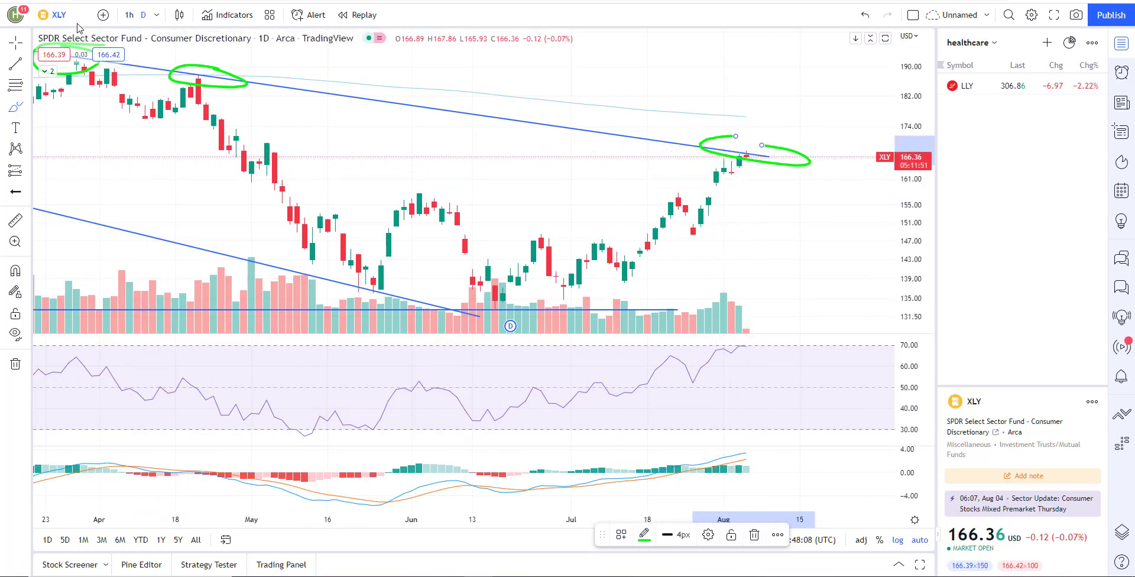
# - Load the chart for XLK, the technology sector fund
pyautogui.click(59, 15)
pyautogui.write('XLK')
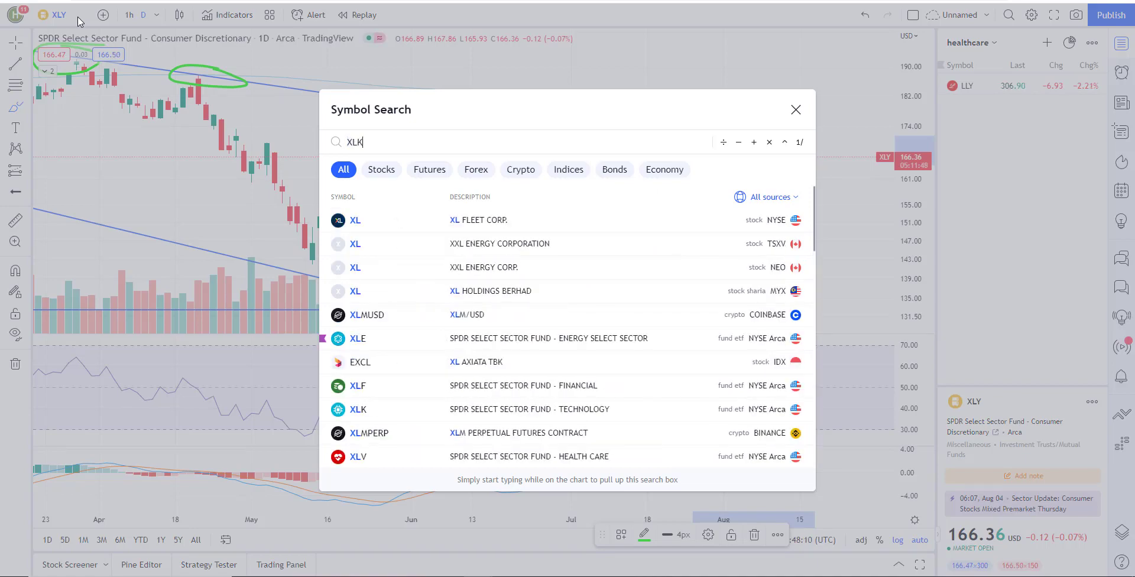
pyautogui.press('Return')
# - Circle with the green brush the late December, late March and August highs along XLK's descending trendline
pyautogui.scroll(-5, 393, 114)
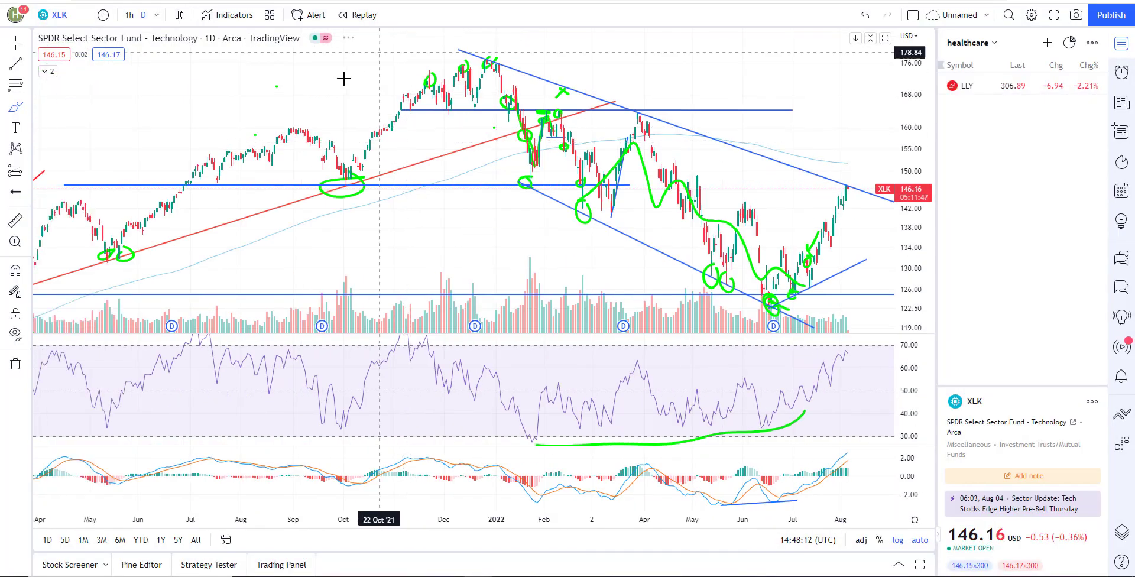
pyautogui.scroll(3, 344, 79)
pyautogui.click(307, 55)
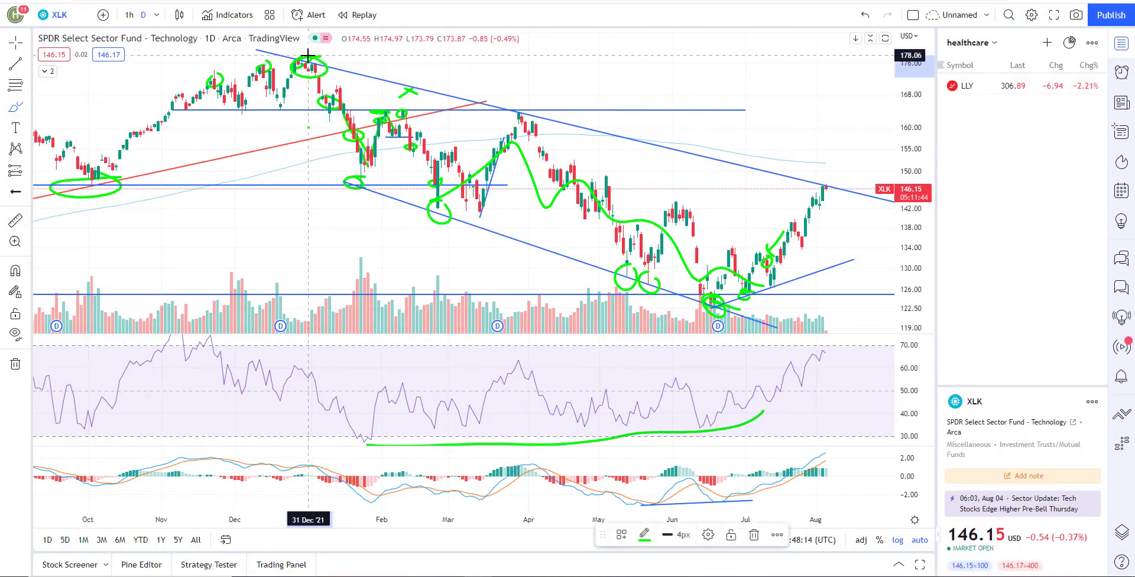
pyautogui.moveTo(530, 108); pyautogui.dragTo(532, 111)
pyautogui.moveTo(833, 177); pyautogui.dragTo(822, 176)
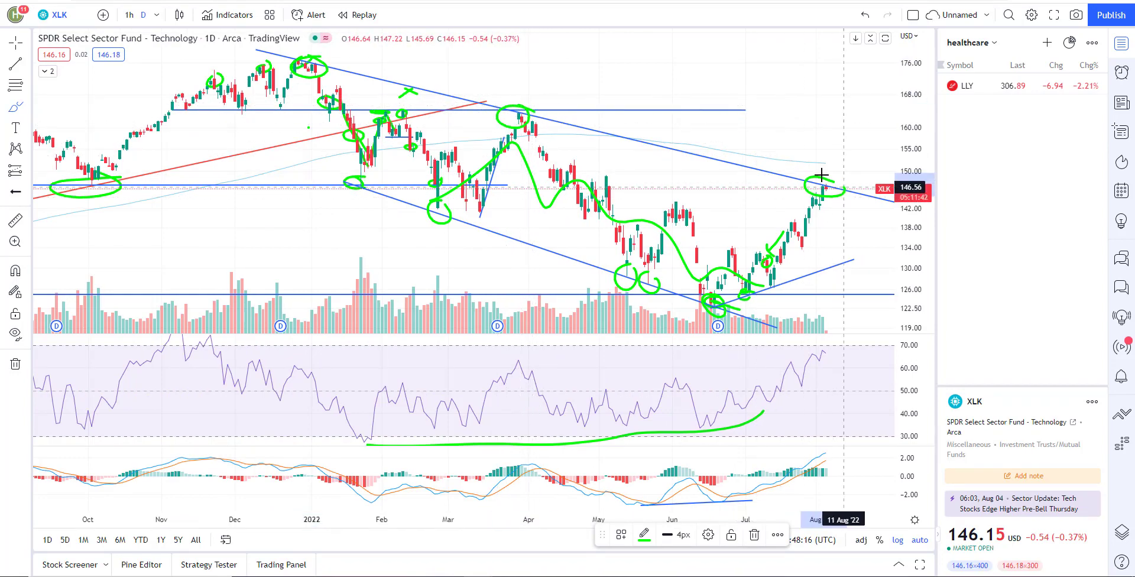
# - Switch XLK to the 1-hour interval and brush green downward-sloping lines over the recent MACD and RSI peaks
pyautogui.scroll(5, 831, 324)
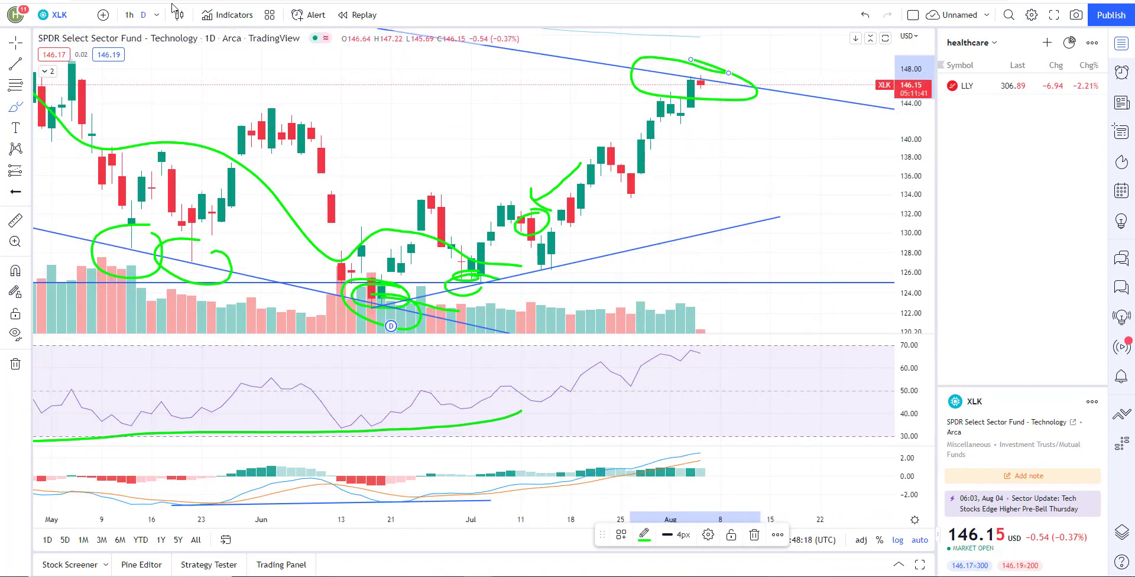
pyautogui.click(129, 15)
pyautogui.scroll(-3, 722, 256)
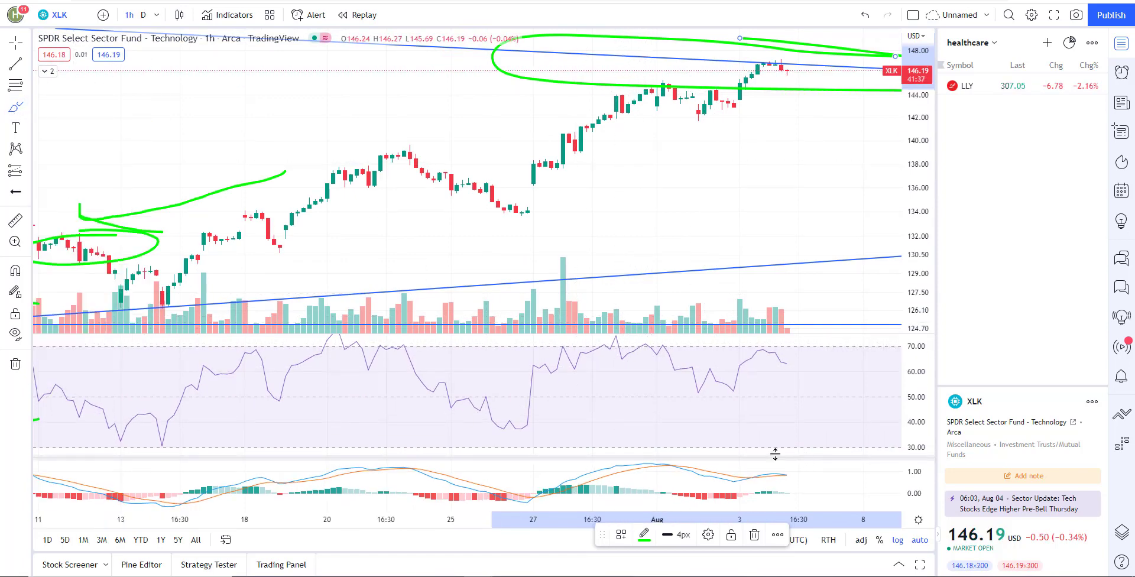
pyautogui.moveTo(648, 449); pyautogui.dragTo(822, 470)
pyautogui.moveTo(619, 338); pyautogui.dragTo(792, 353)
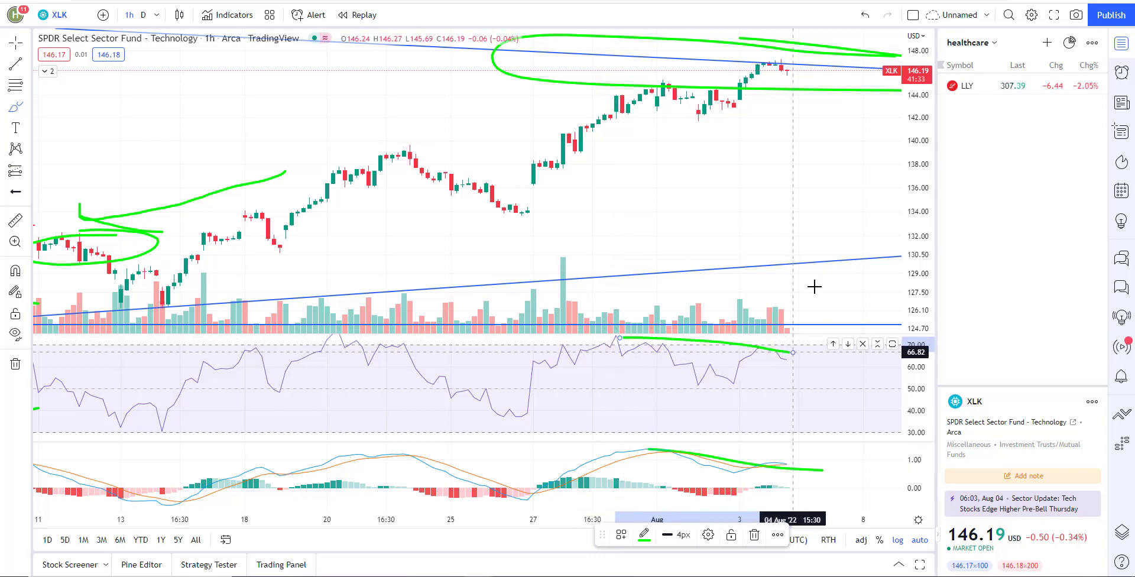
# - Return to the daily interval and load the chart for XLI, the industrial sector fund
pyautogui.click(142, 15)
pyautogui.click(66, 15)
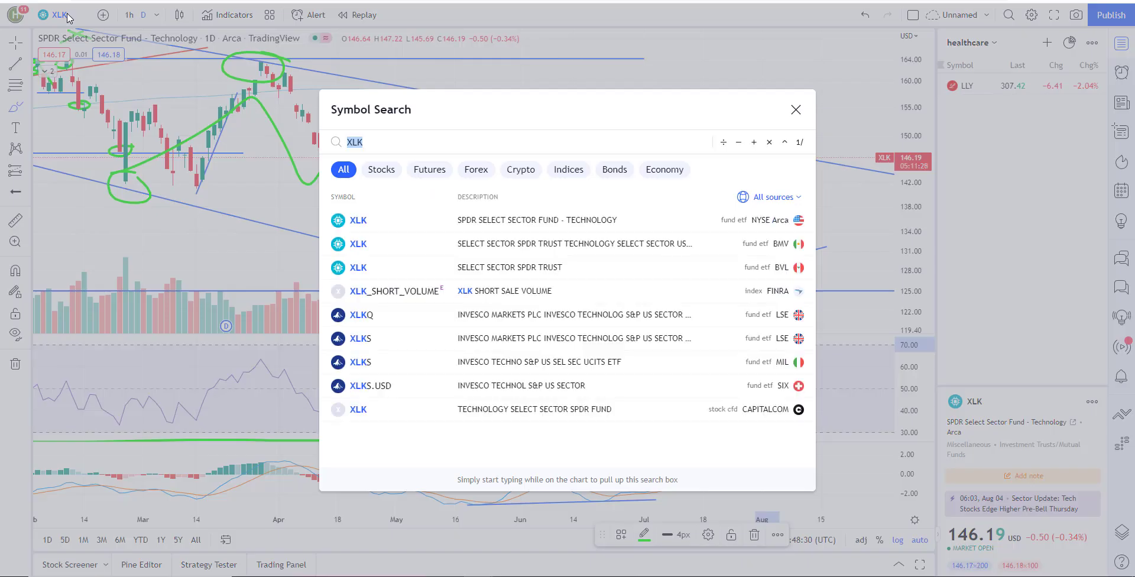
pyautogui.write('XLI')
pyautogui.press('Return')
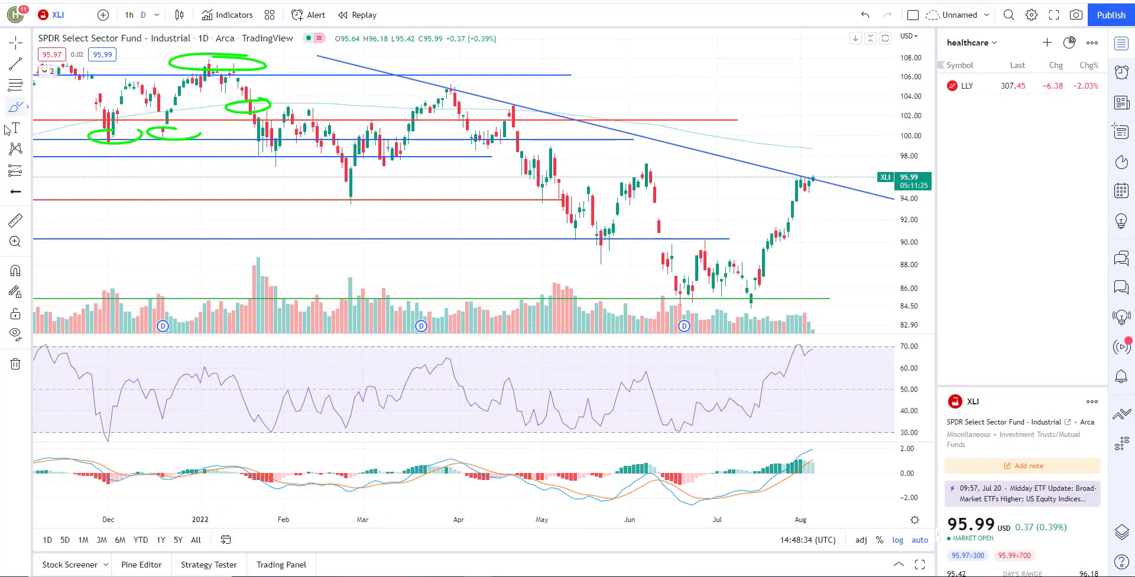
# - Circle with the green brush the late March, late April and early August highs along XLI's descending trendline
pyautogui.click(27, 107)
pyautogui.moveTo(455, 82); pyautogui.dragTo(452, 85)
pyautogui.moveTo(519, 96); pyautogui.dragTo(514, 94)
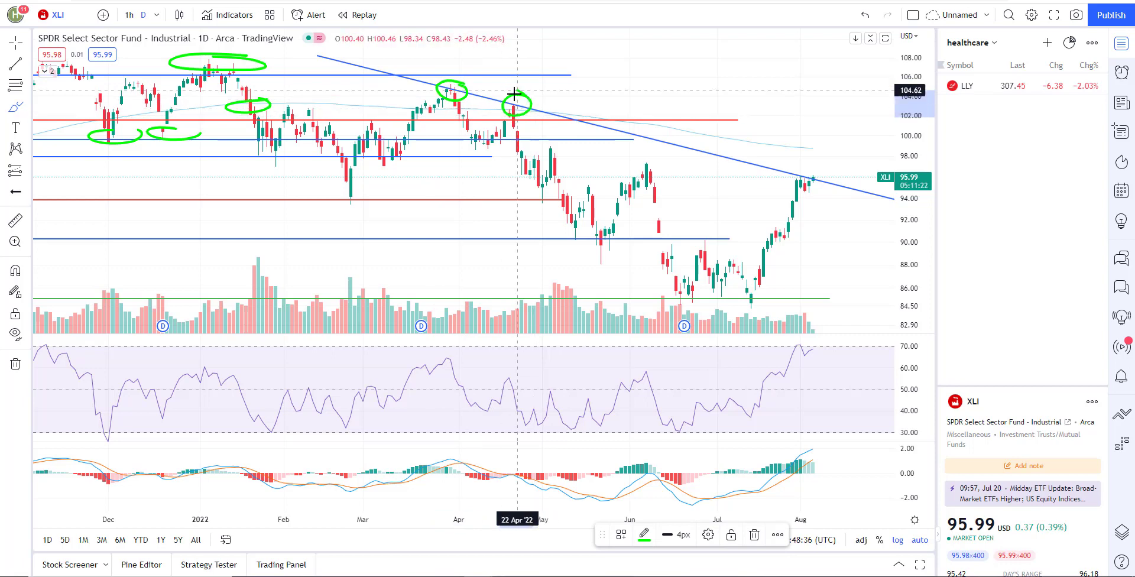
pyautogui.moveTo(814, 168)
pyautogui.mouseDown()
pyautogui.moveTo(789, 178)
pyautogui.moveTo(819, 171)
pyautogui.mouseUp()
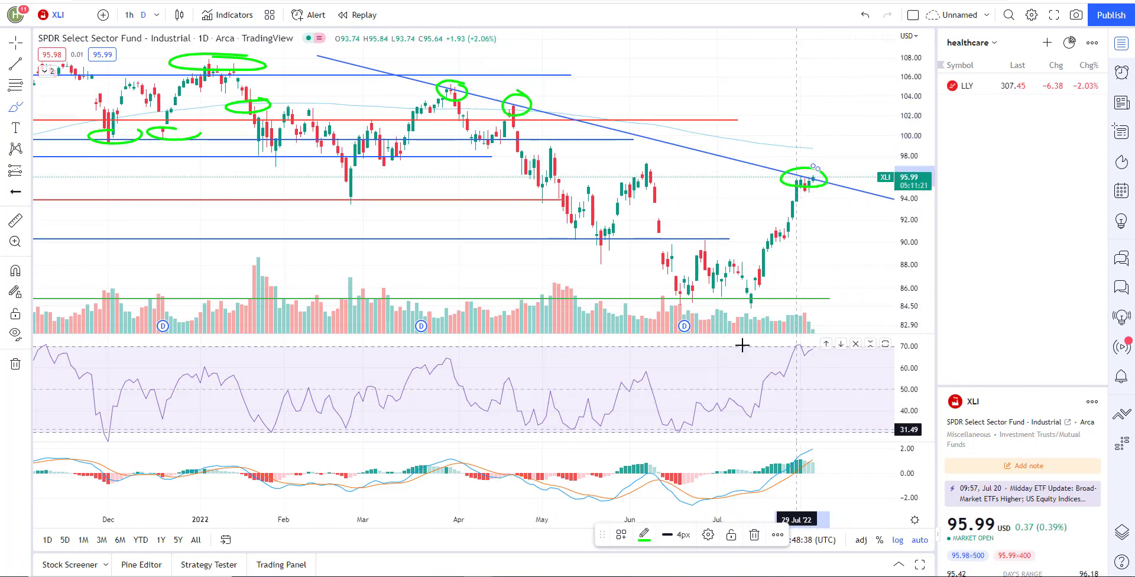
# - Switch XLI to the 1-hour interval, circle the latest candles in green and brush downward-sloping lines over the recent RSI and MACD peaks
pyautogui.click(129, 15)
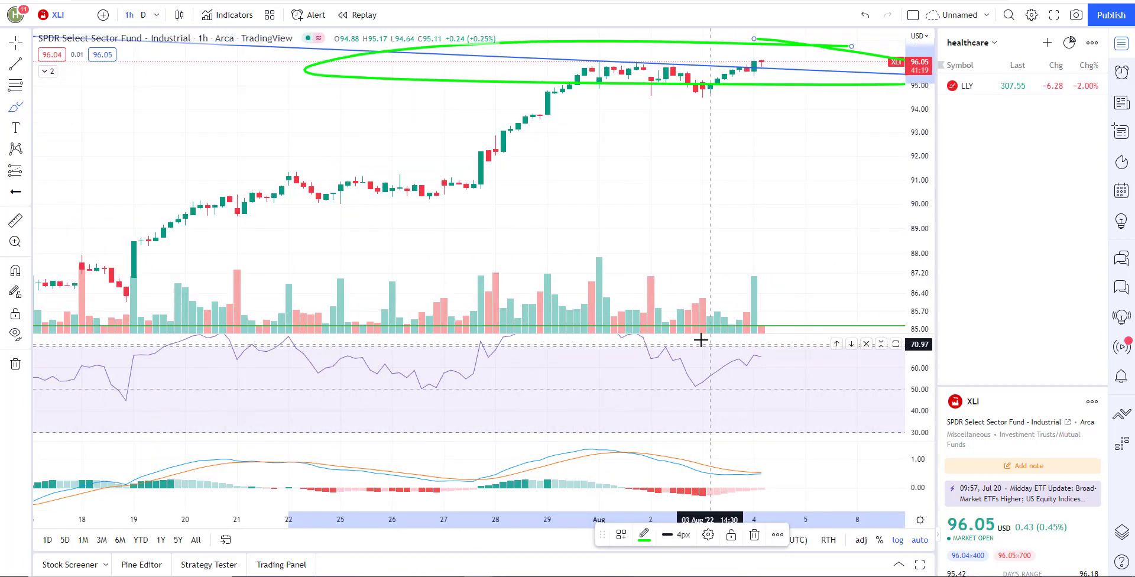
pyautogui.click(747, 491)
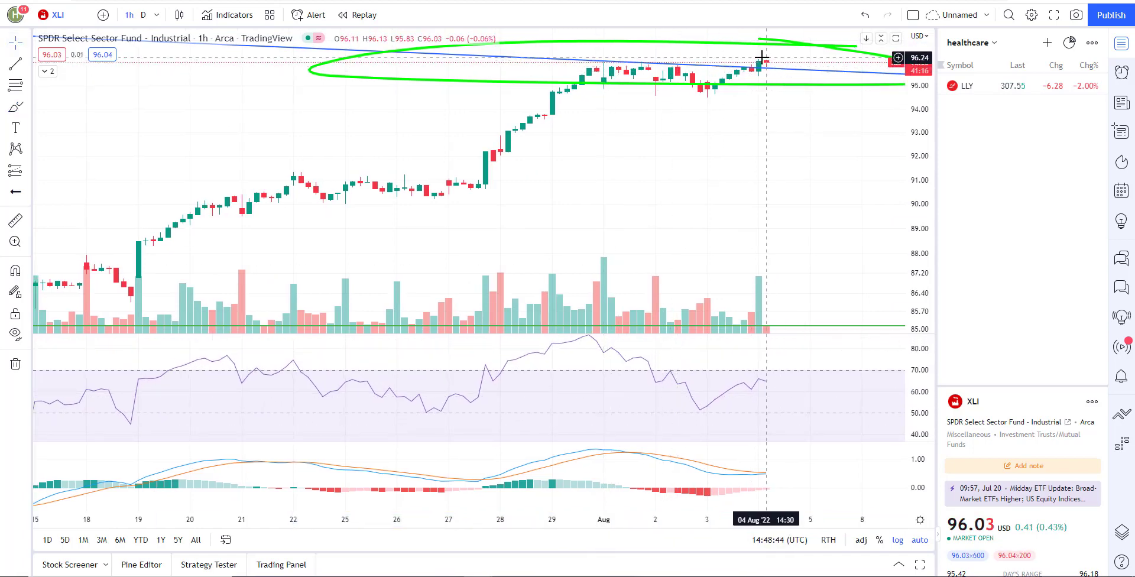
pyautogui.click(15, 106)
pyautogui.moveTo(767, 57); pyautogui.dragTo(772, 57)
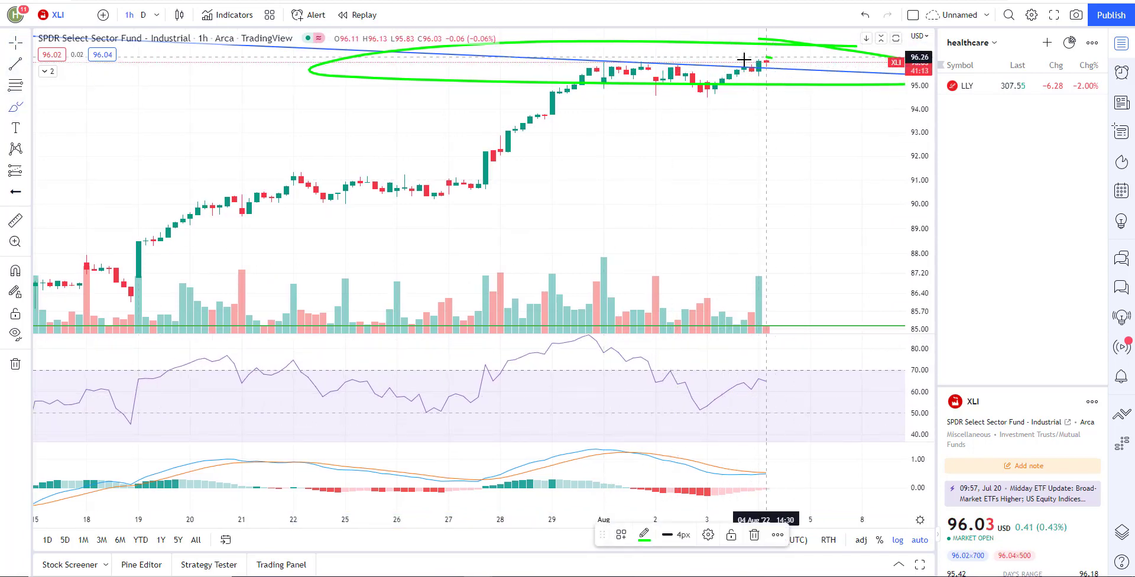
pyautogui.moveTo(591, 338); pyautogui.dragTo(787, 374)
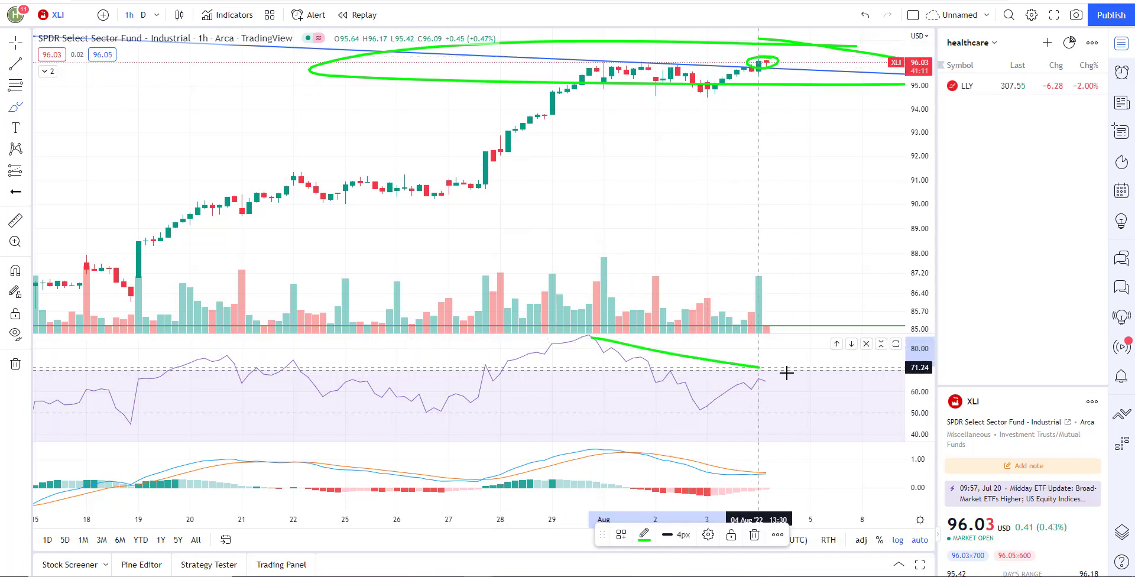
pyautogui.moveTo(628, 448); pyautogui.dragTo(765, 462)
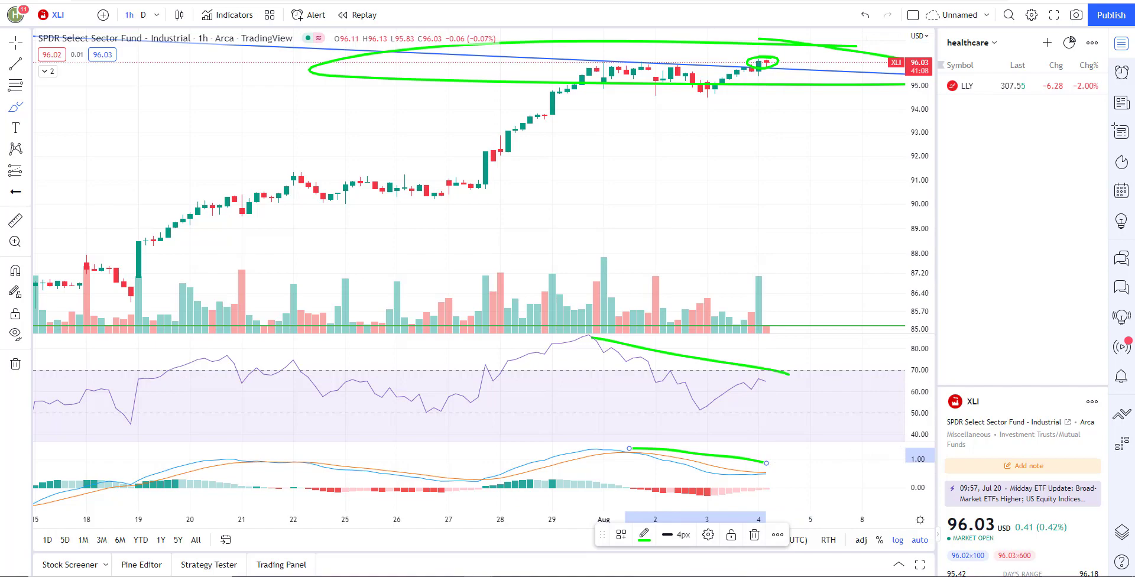
# - Load the chart for IWM, the iShares Russell 2000 ETF
pyautogui.click(967, 85)
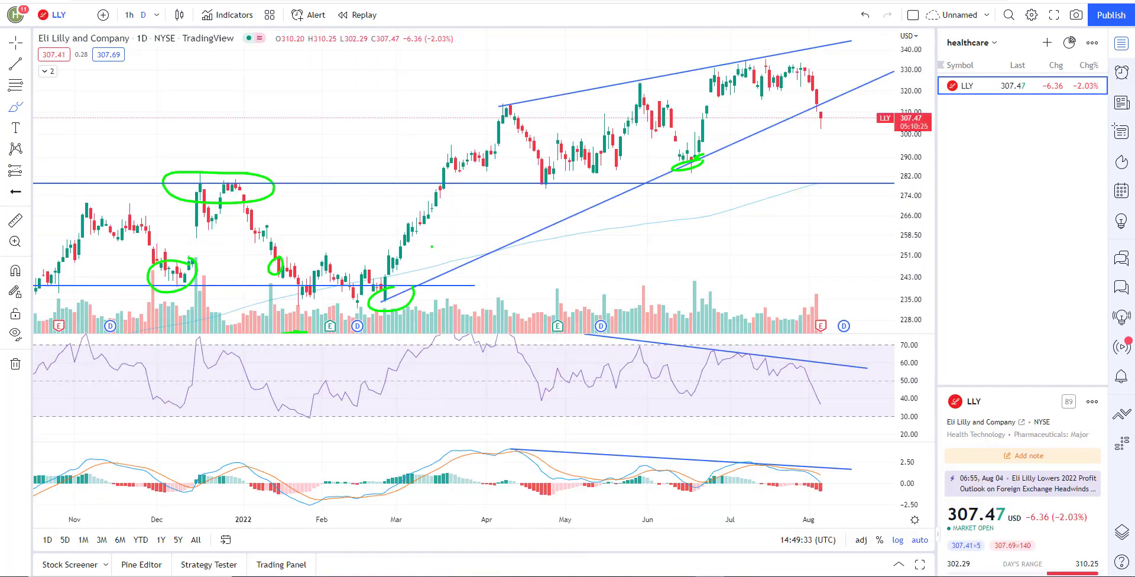
pyautogui.click(76, 19)
pyautogui.write('IWM')
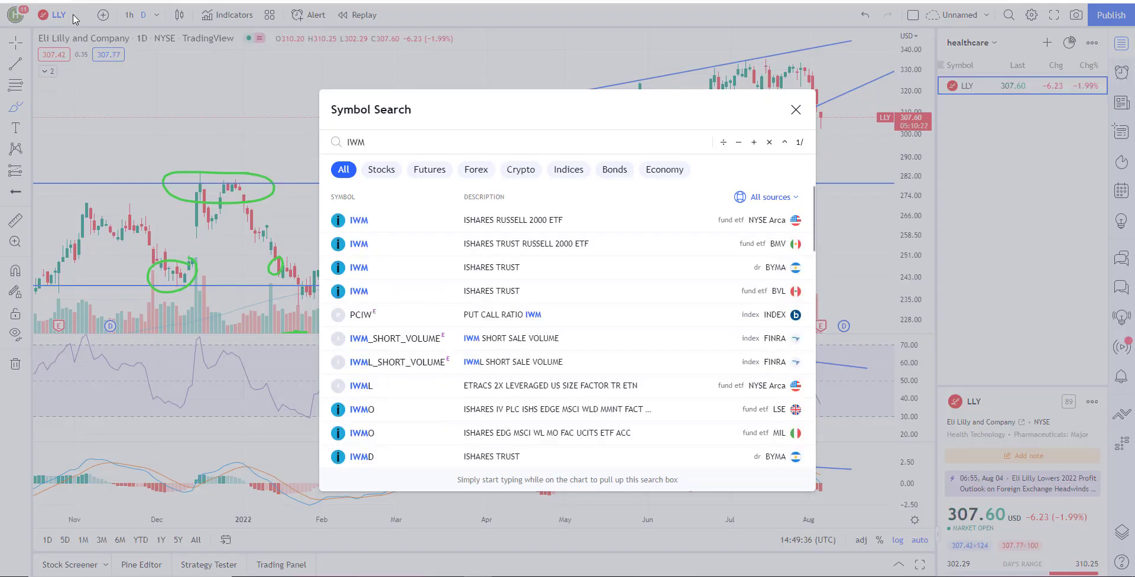
pyautogui.press('Down')
pyautogui.press('Return')
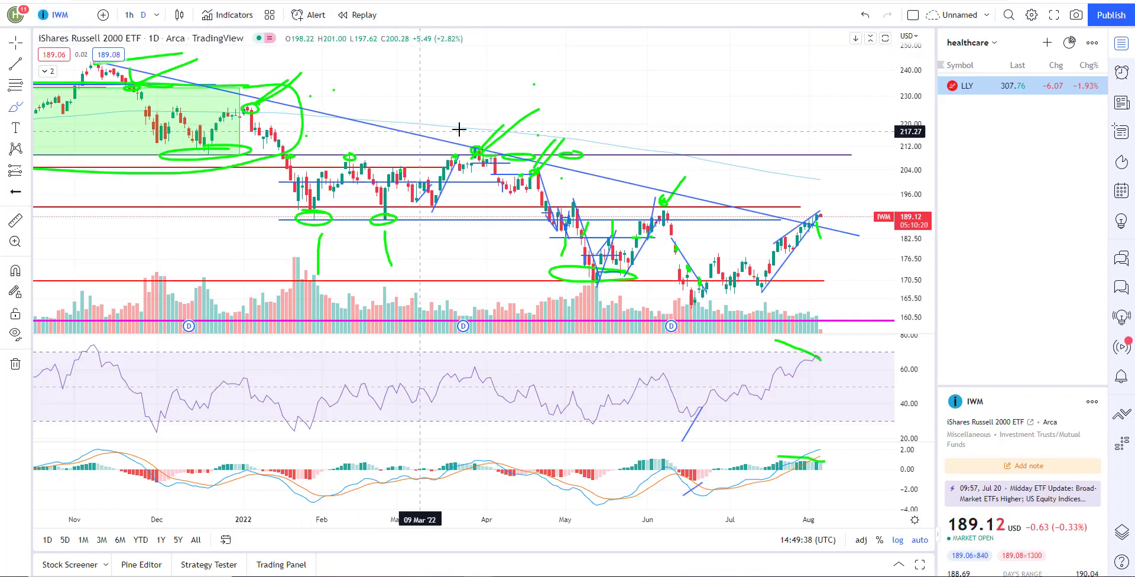
# - Examine IWM's daily chart across the green-shaded sideways range and along the descending trendline to the latest candles
pyautogui.scroll(5, 485, 165)
pyautogui.scroll(-8, 520, 195)
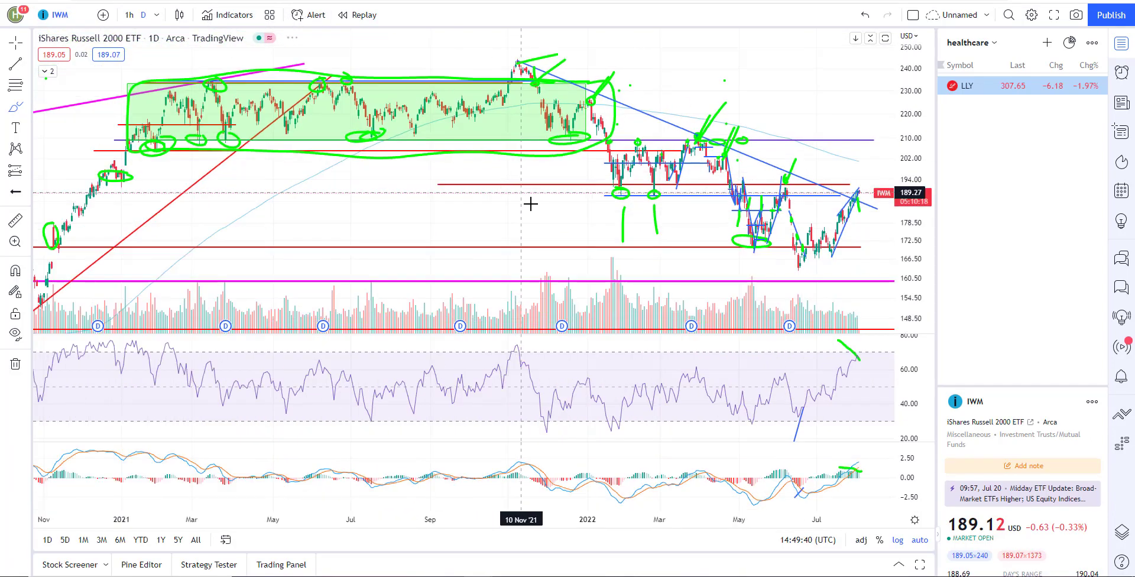
pyautogui.scroll(3, 531, 204)
pyautogui.click(27, 107)
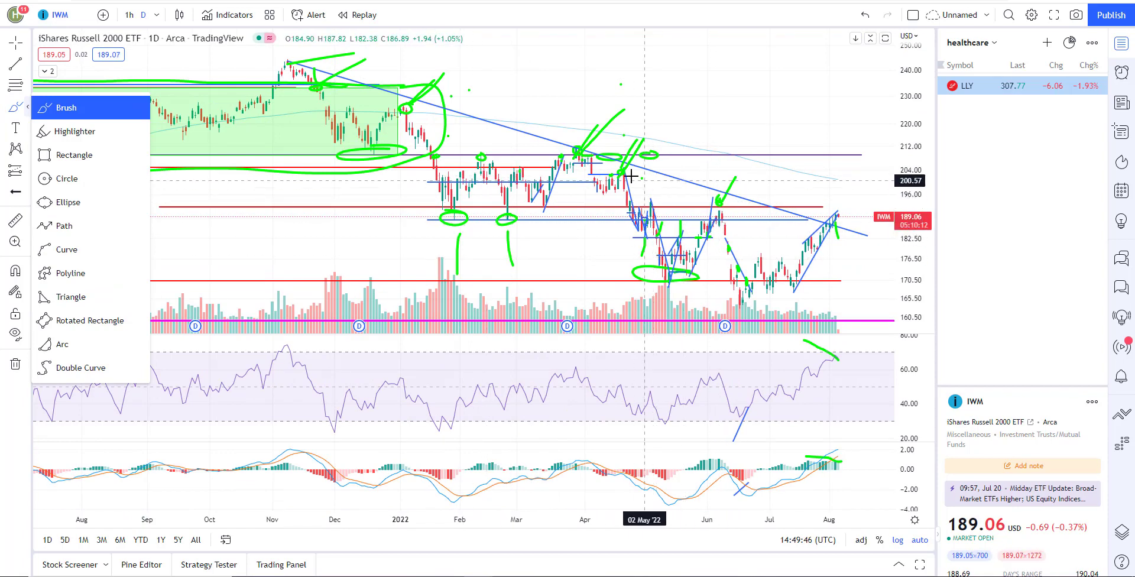
pyautogui.scroll(-2, 510, 143)
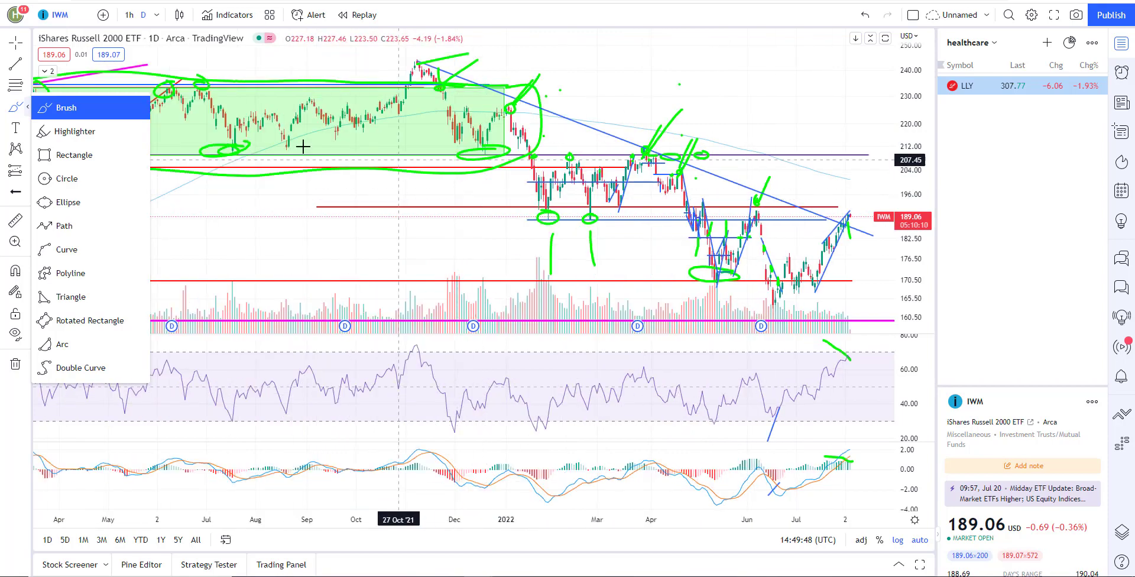
pyautogui.scroll(3, 318, 120)
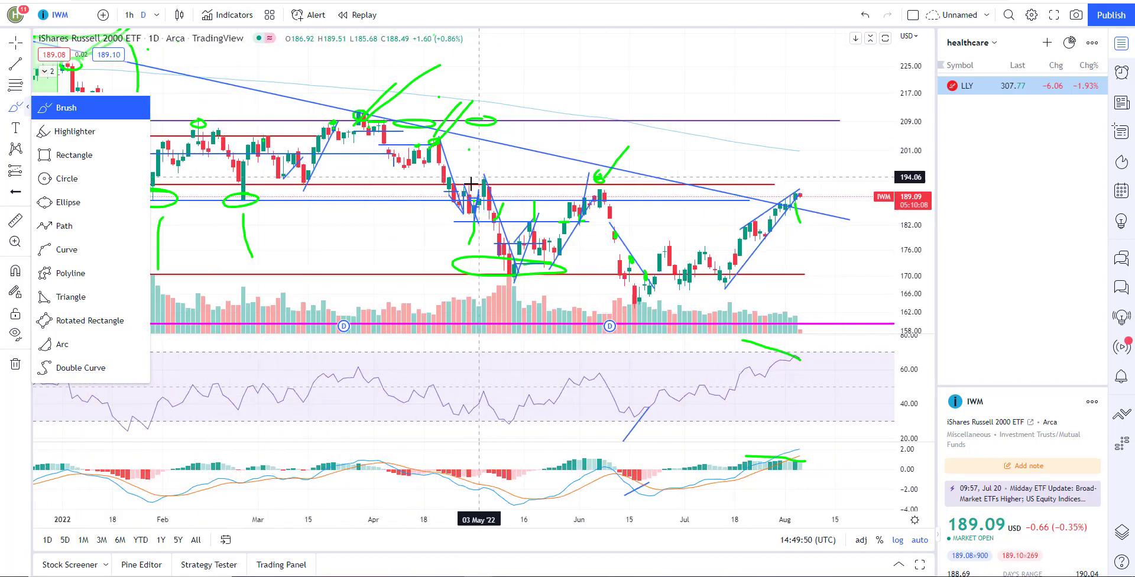
pyautogui.scroll(-3, 556, 207)
pyautogui.scroll(2, 556, 207)
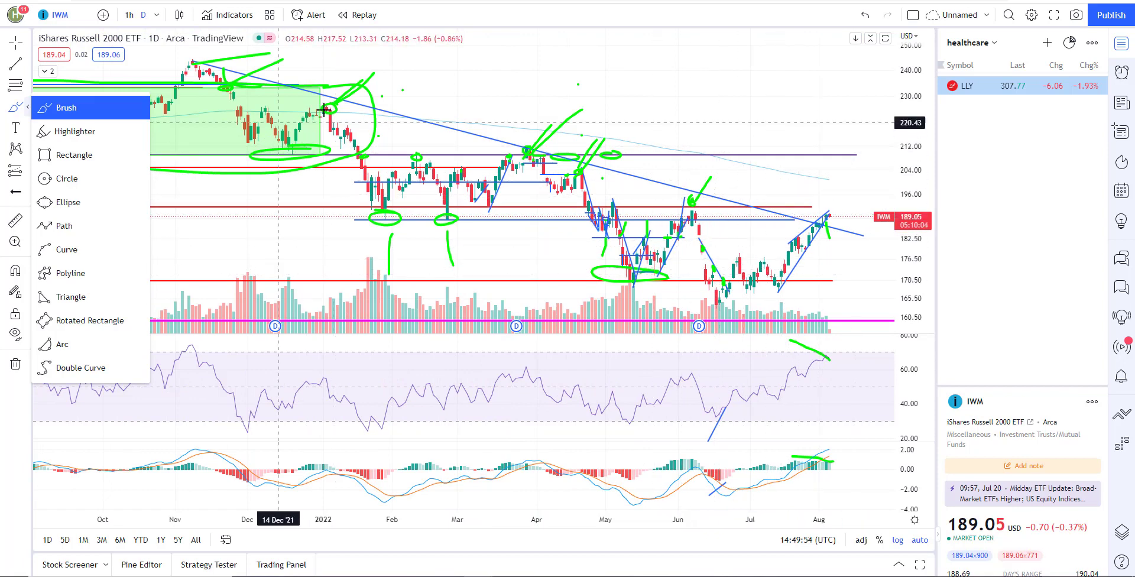
# - Remove the green pointer strokes at IWM's trendline and June highs and the green outline around the shaded sideways range
pyautogui.click(144, 77)
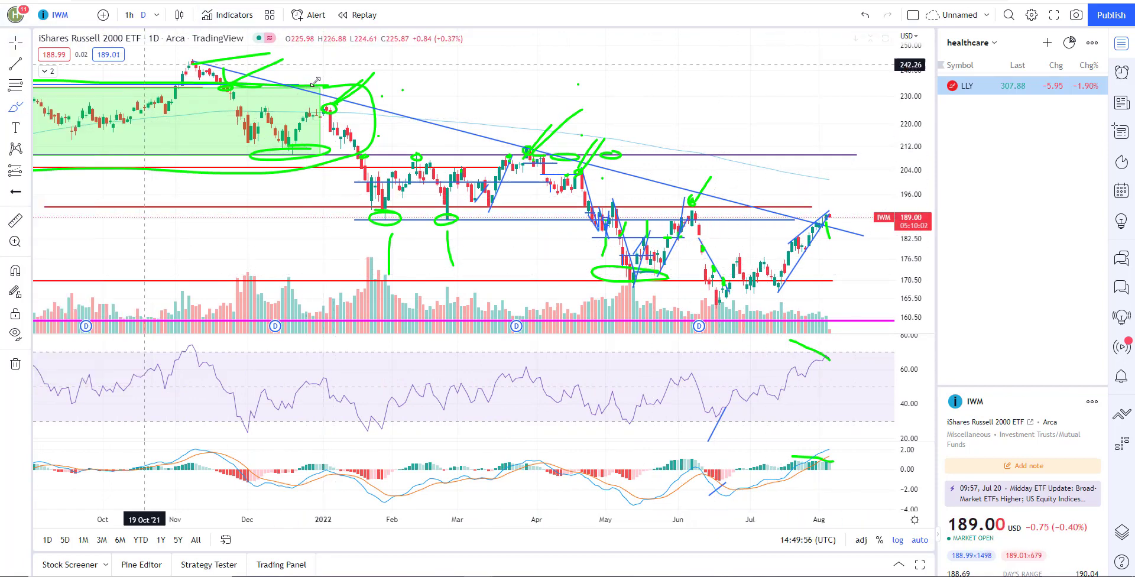
pyautogui.hotkey('ctrl', 'z')
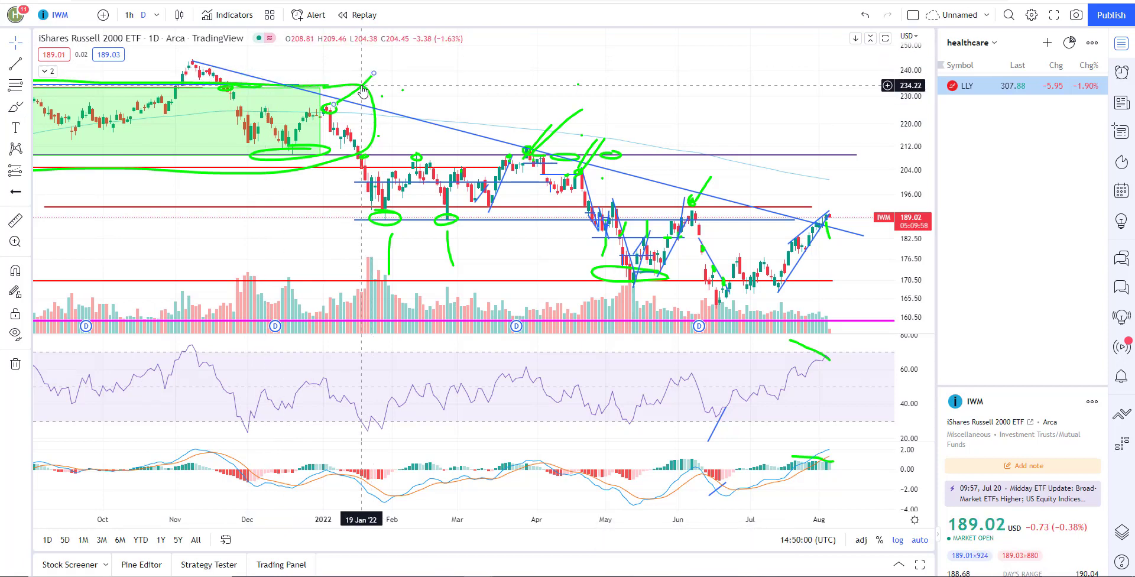
pyautogui.hotkey('ctrl', 'z')
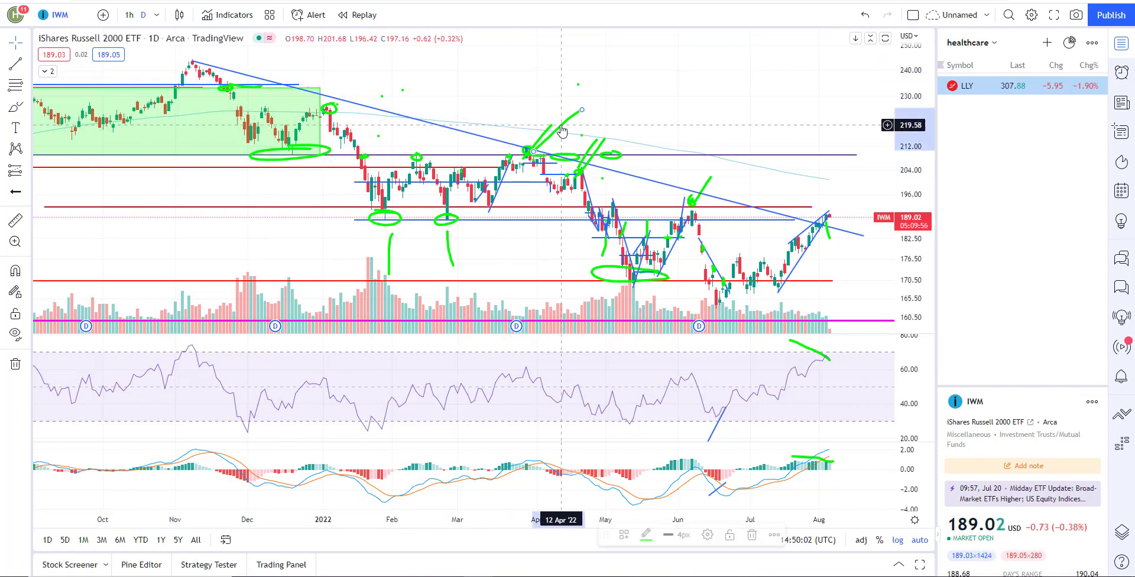
pyautogui.hotkey('ctrl', 'z')
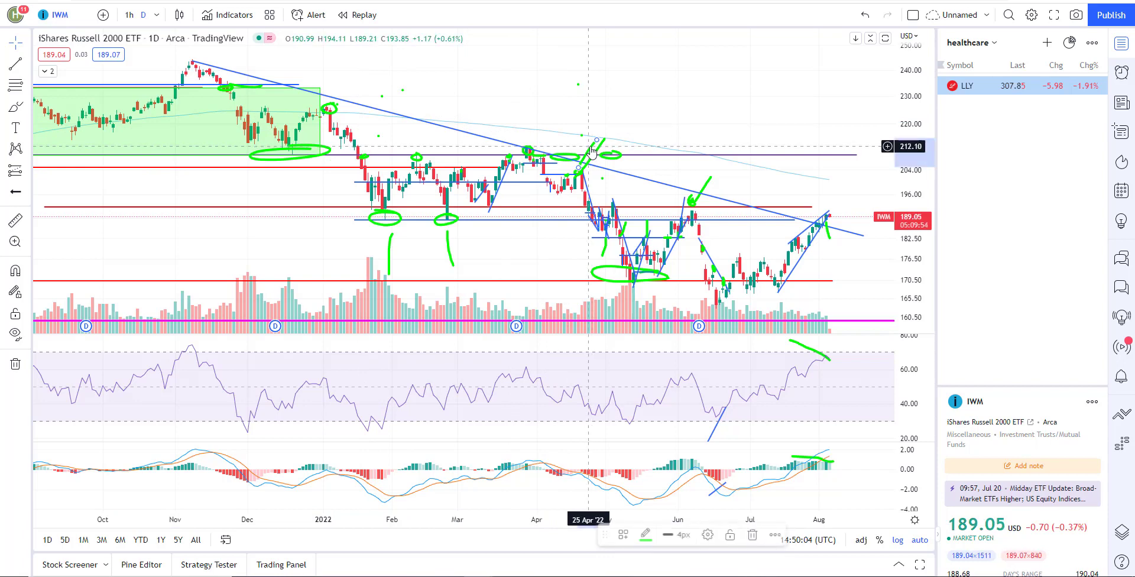
pyautogui.hotkey('ctrl', 'z')
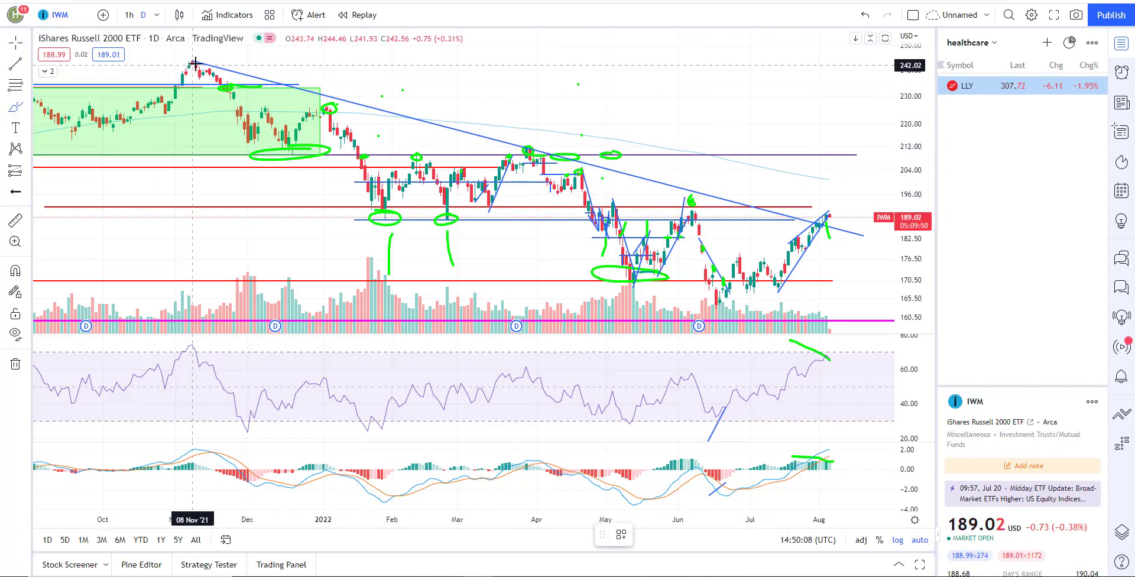
# - Brush short green strokes at the November, January, late March and April highs along IWM's descending trendline and switch to the 1-hour interval
pyautogui.moveTo(213, 61); pyautogui.dragTo(262, 52)
pyautogui.hotkey('ctrl', 'y')
pyautogui.hotkey('ctrl', 'y')
pyautogui.hotkey('ctrl', 'y')
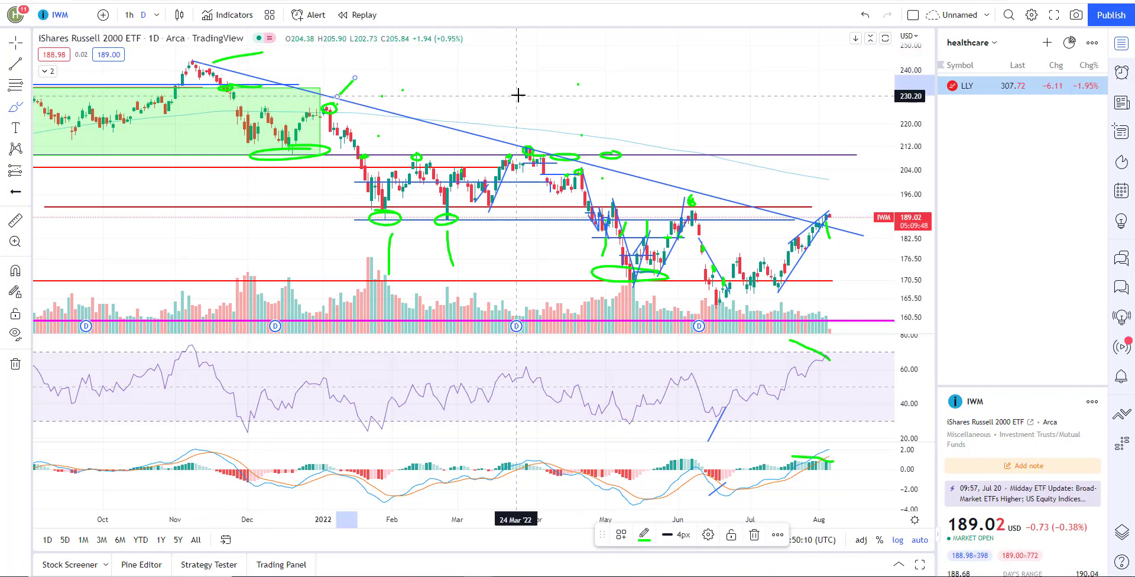
pyautogui.scroll(5, 675, 151)
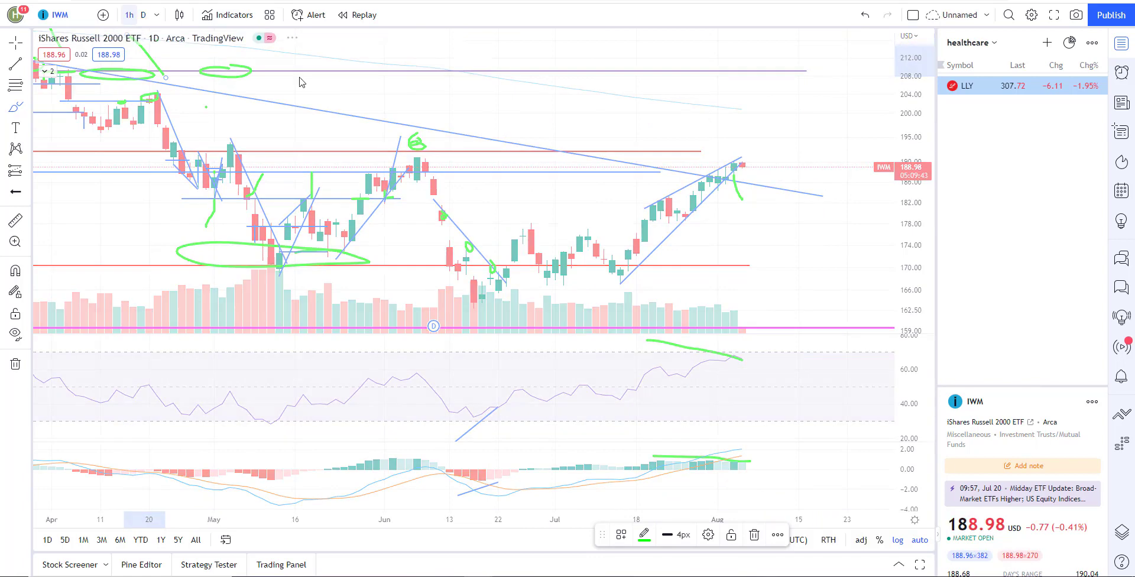
pyautogui.click(129, 15)
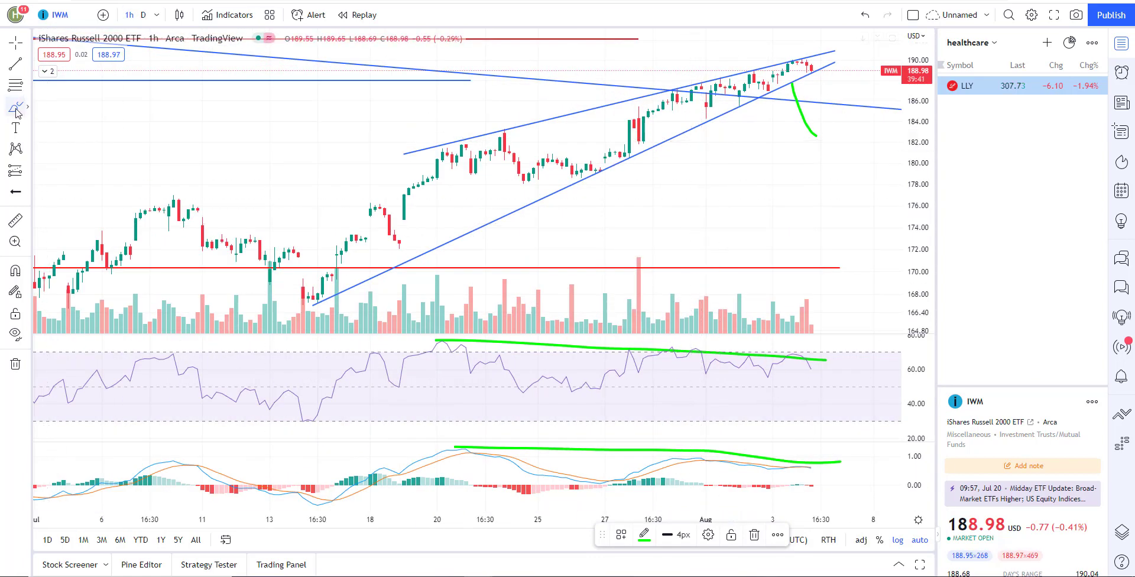
# - Brush green strokes along the lower and upper lines of IWM's rising wedge and through its candles
pyautogui.click(28, 107)
pyautogui.click(56, 106)
pyautogui.moveTo(355, 290); pyautogui.dragTo(810, 86)
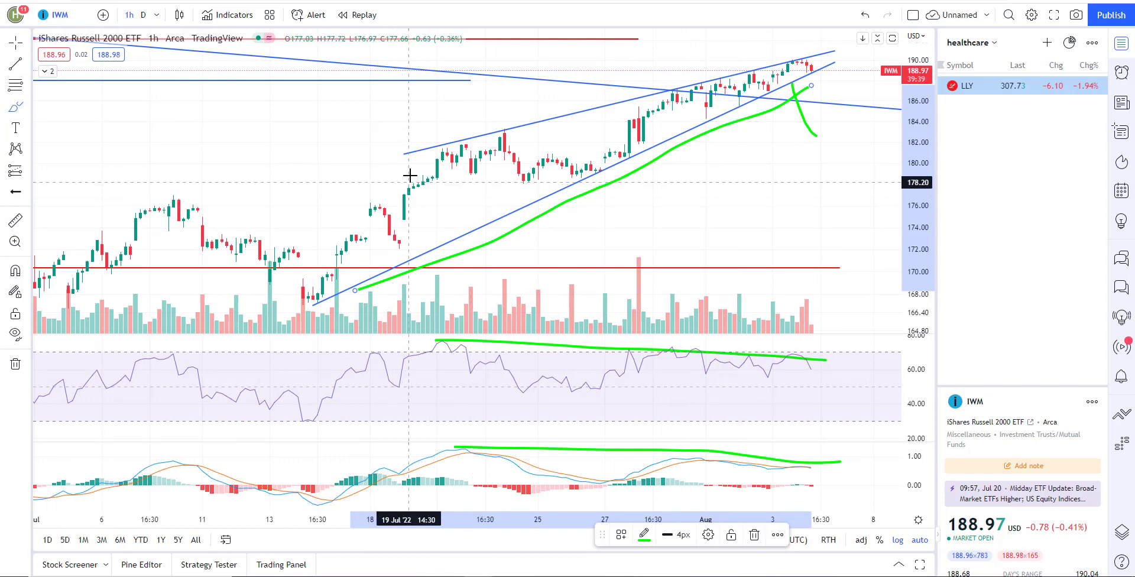
pyautogui.moveTo(414, 170); pyautogui.dragTo(739, 77)
pyautogui.moveTo(450, 147); pyautogui.dragTo(806, 57)
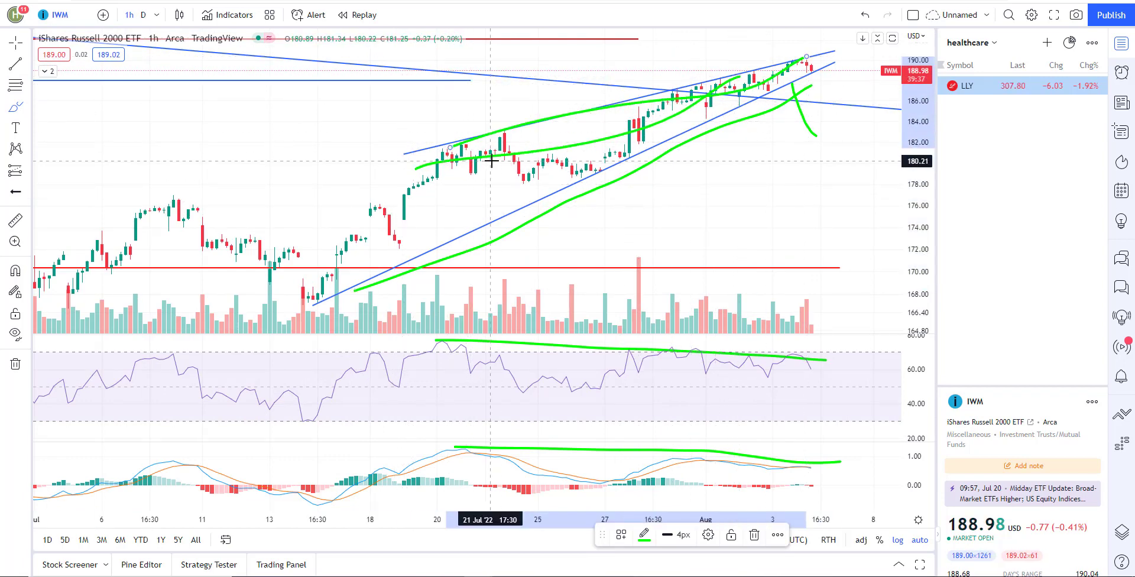
# - Undo the green strokes along the rising wedge
pyautogui.hotkey('ctrl', 'z')
pyautogui.hotkey('ctrl', 'z')
pyautogui.hotkey('ctrl', 'z')
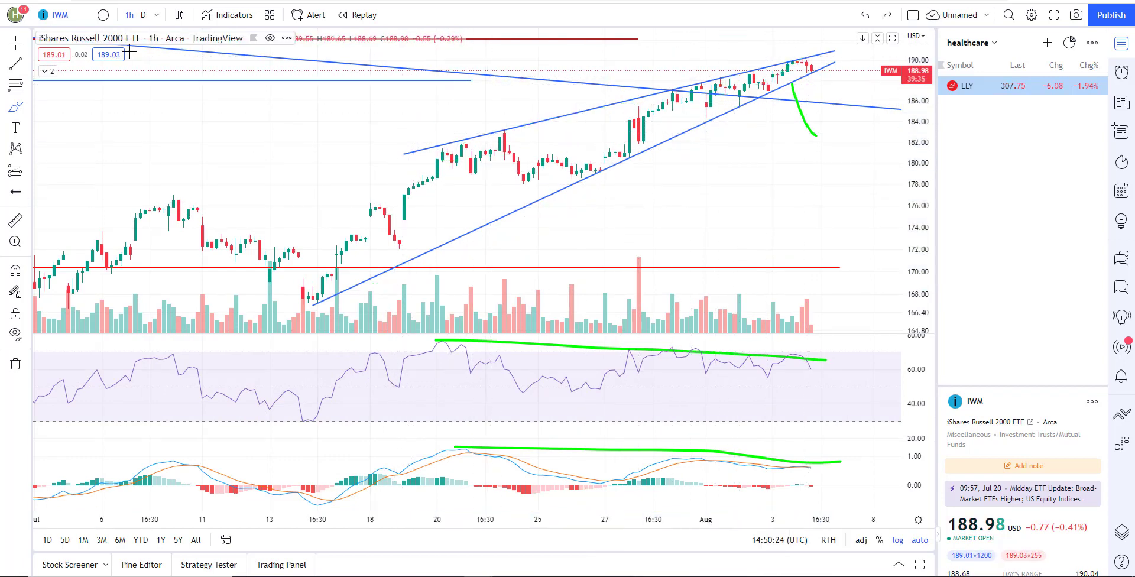
# - Delete the old green curve falling from the rising wedge's lower line near the latest candles
pyautogui.click(27, 107)
pyautogui.scroll(3, 749, 119)
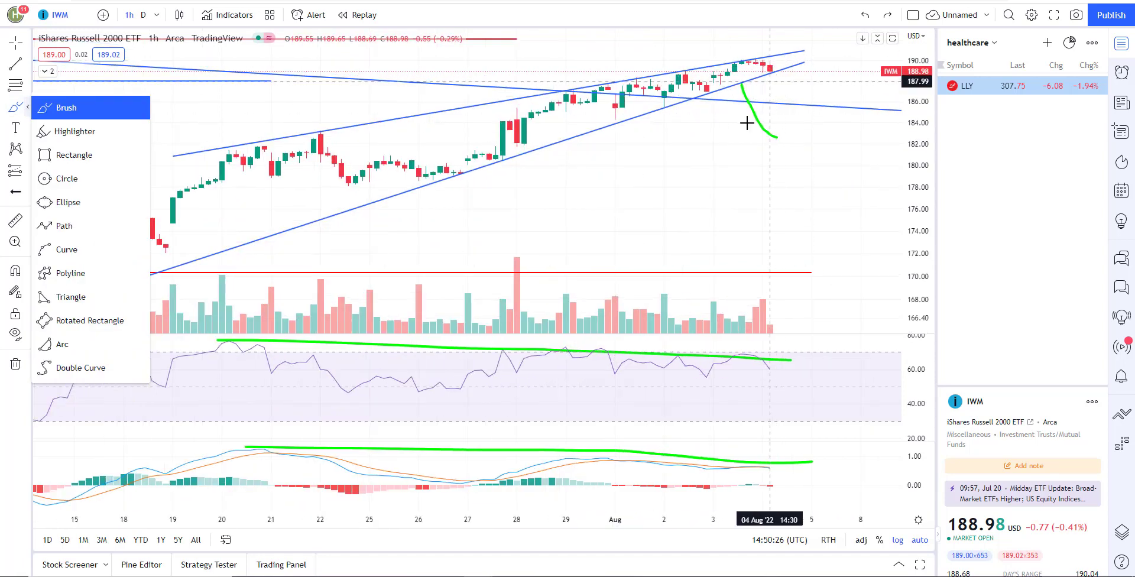
pyautogui.click(741, 89)
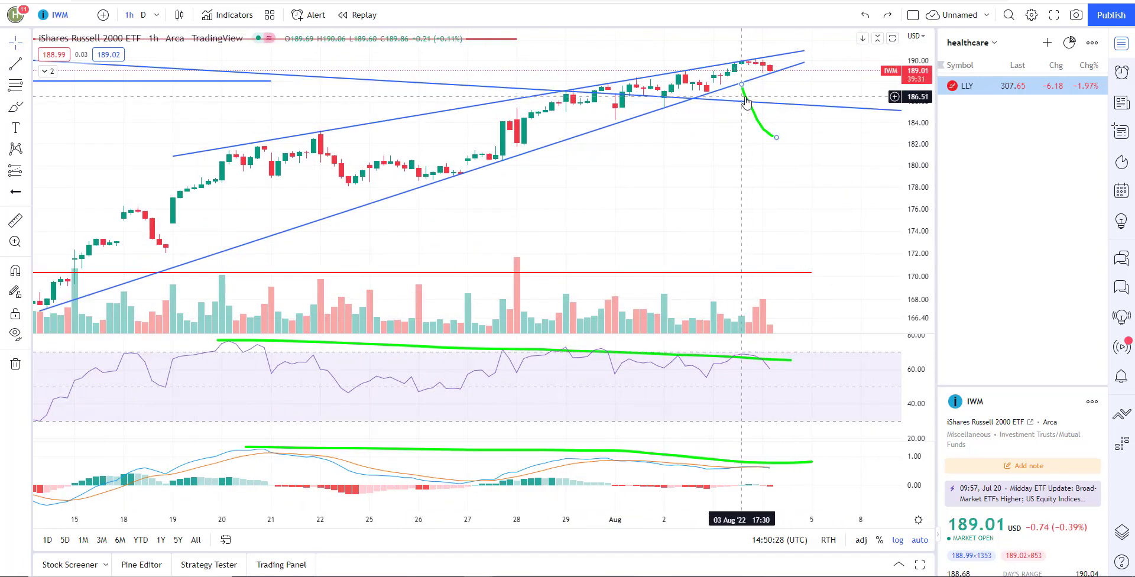
pyautogui.click(746, 102)
pyautogui.press('Delete')
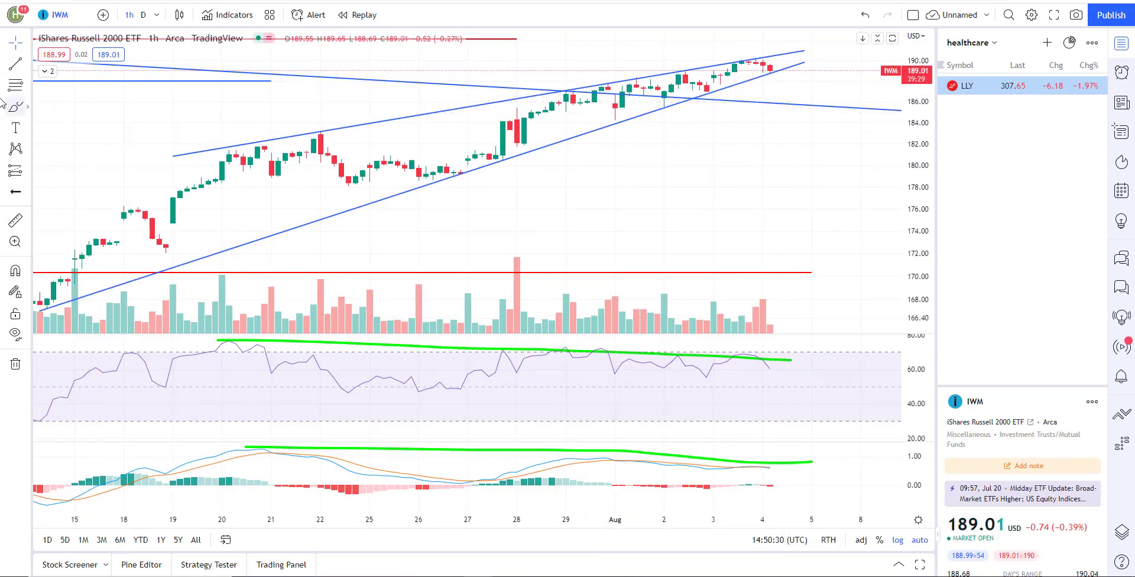
# - Brush green downward strokes from IWM's latest candles through the wedge's lower line to below the descending trendline
pyautogui.click(15, 109)
pyautogui.moveTo(776, 64)
pyautogui.mouseDown()
pyautogui.moveTo(783, 87)
pyautogui.moveTo(833, 113)
pyautogui.mouseUp()
pyautogui.scroll(-3, 733, 202)
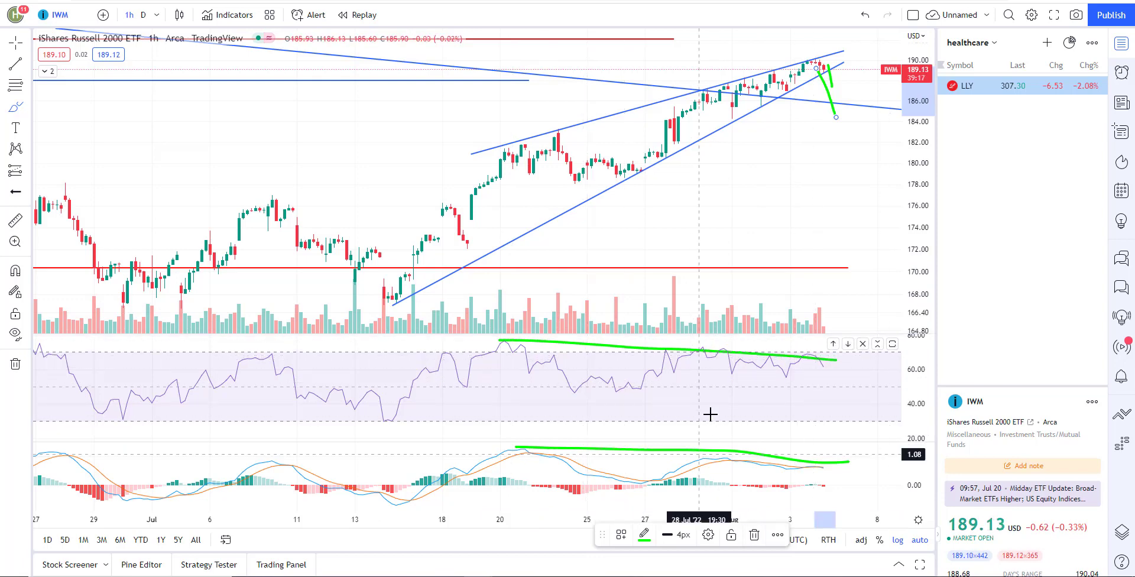
# - Return IWM to the daily interval and examine the latest candles and green downward strokes against the descending trendline
pyautogui.click(143, 15)
pyautogui.scroll(3, 714, 279)
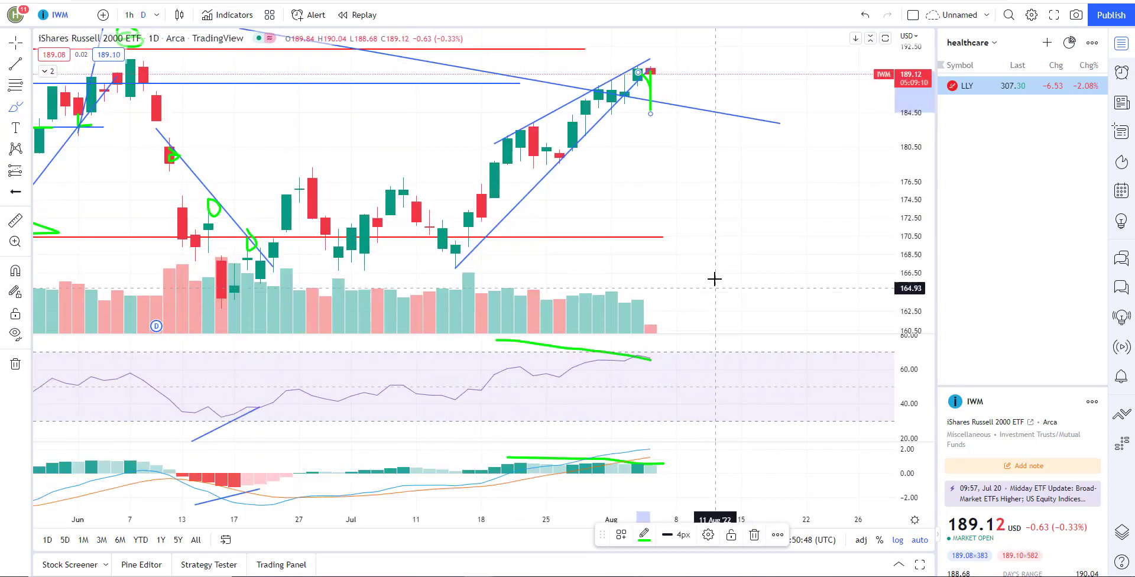
pyautogui.scroll(-3, 714, 279)
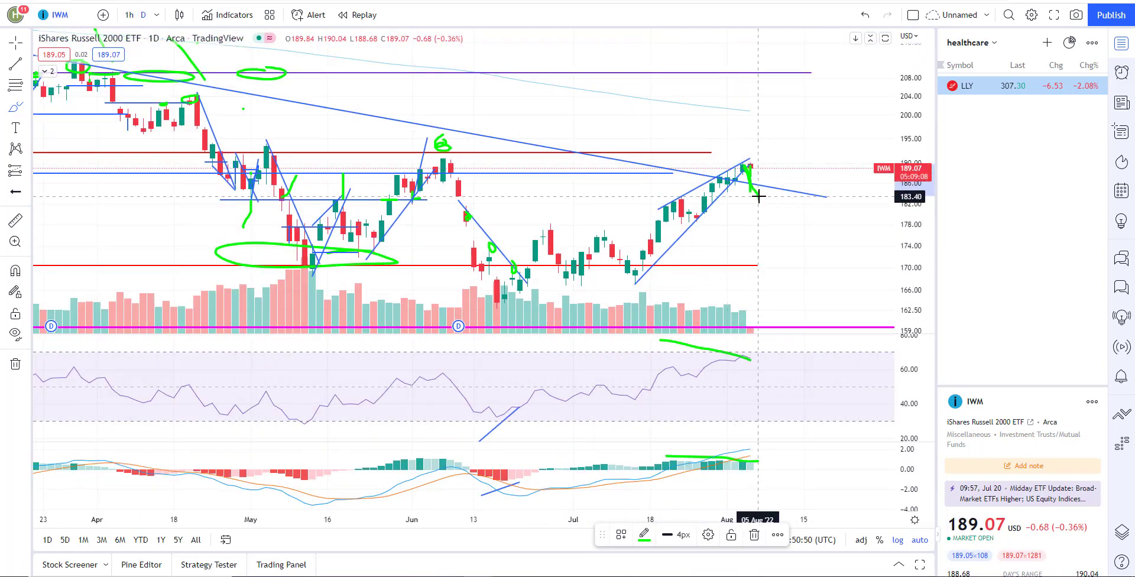
pyautogui.scroll(-3, 830, 235)
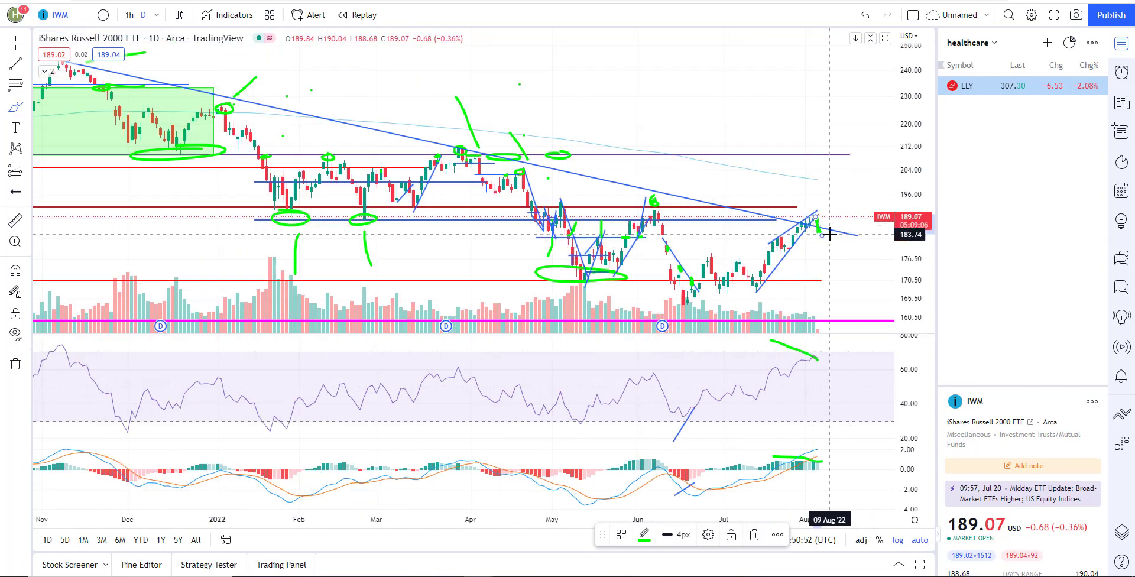
# - Load the LLY daily chart from the healthcare watchlist and examine the latest candles against the rising wedge
pyautogui.scroll(-2, 830, 234)
pyautogui.scroll(3, 660, 266)
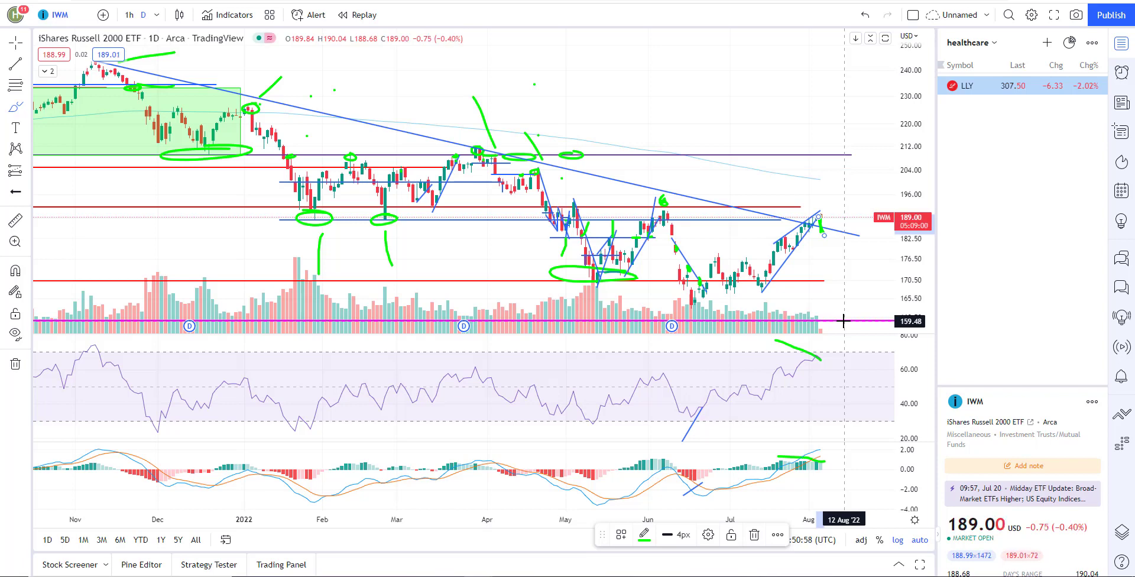
pyautogui.click(993, 85)
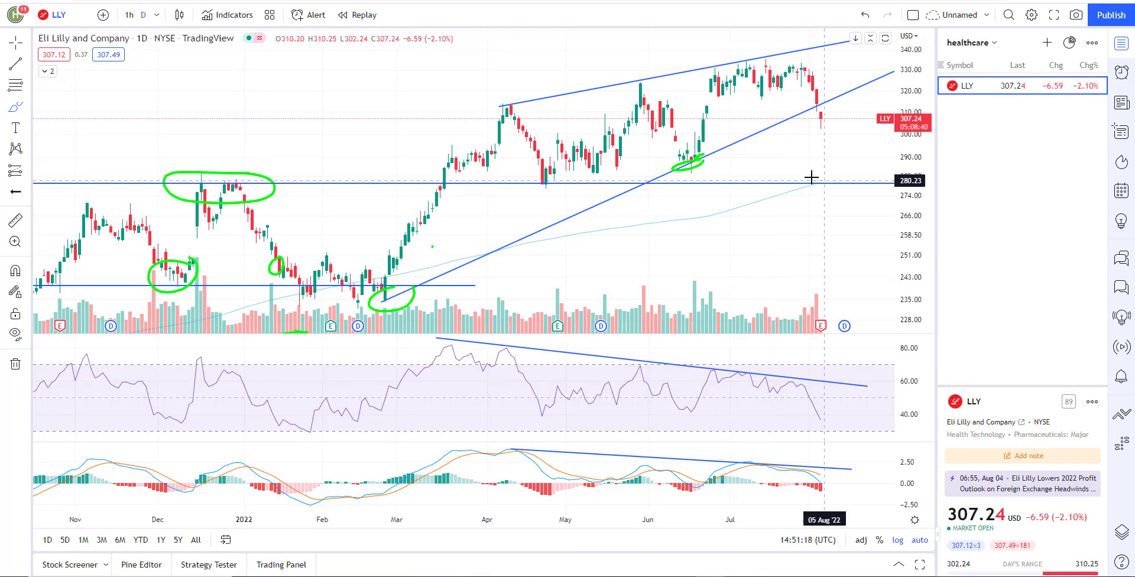
pyautogui.scroll(4, 770, 175)
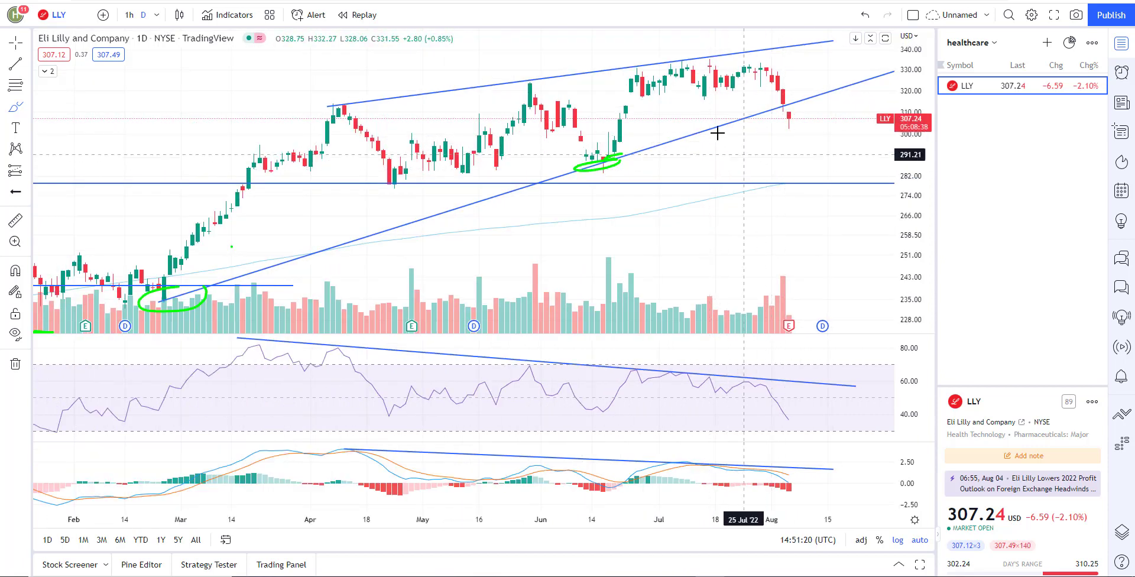
pyautogui.scroll(-2, 705, 214)
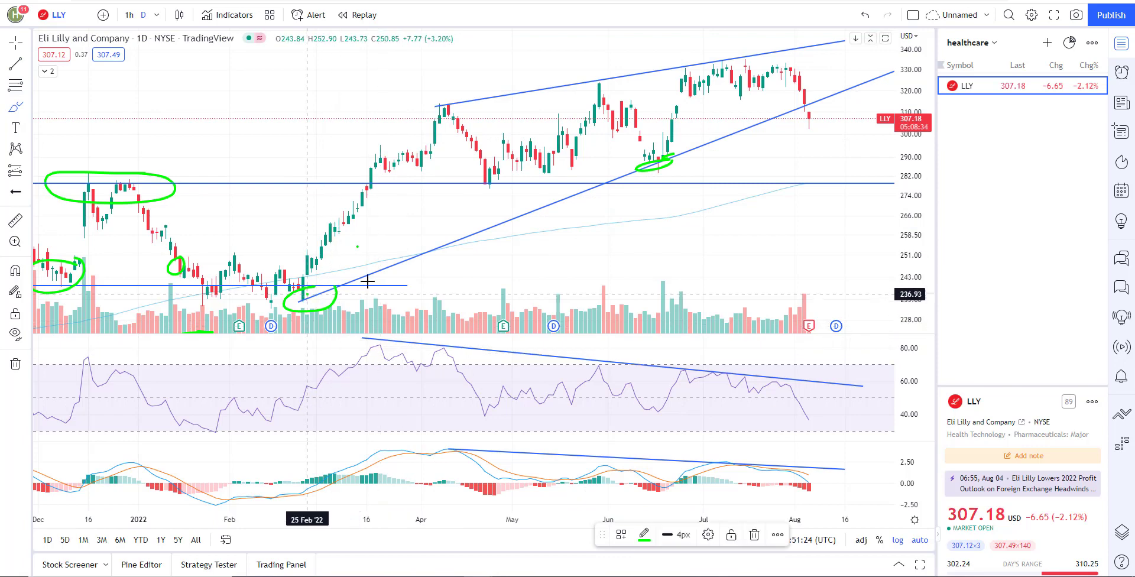
# - Brush green strokes from the rising wedge's February low and along its upper line, and undo both
pyautogui.moveTo(309, 294); pyautogui.dragTo(842, 42)
pyautogui.moveTo(446, 121); pyautogui.dragTo(854, 65)
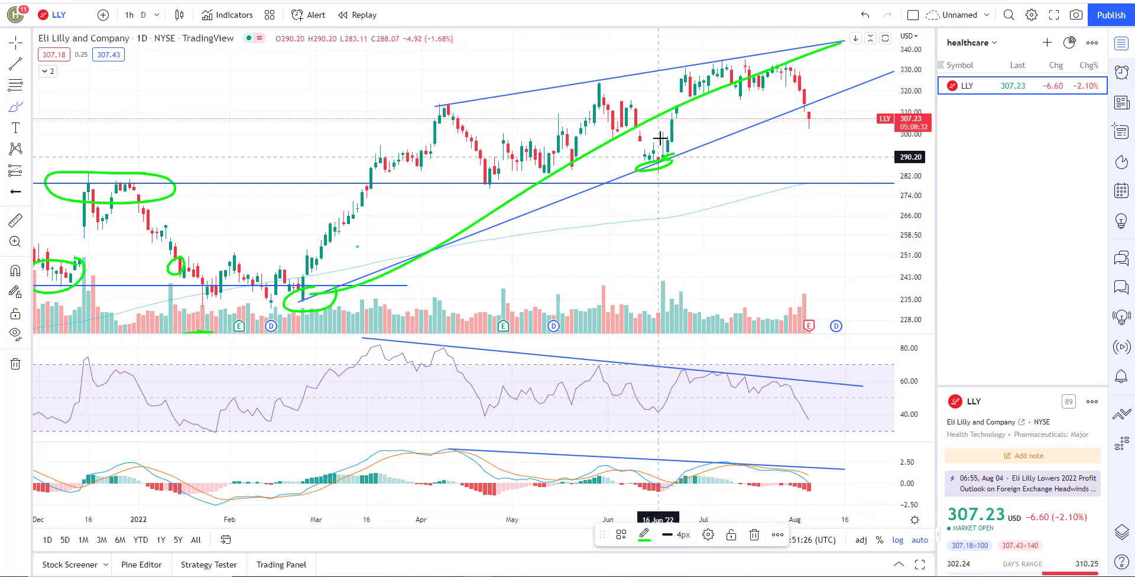
pyautogui.hotkey('ctrl', 'z')
pyautogui.hotkey('ctrl', 'z')
# - Brush green strokes along LLY's descending RSI and MACD trendlines to mark the divergence against the rising wedge
pyautogui.scroll(5, 569, 235)
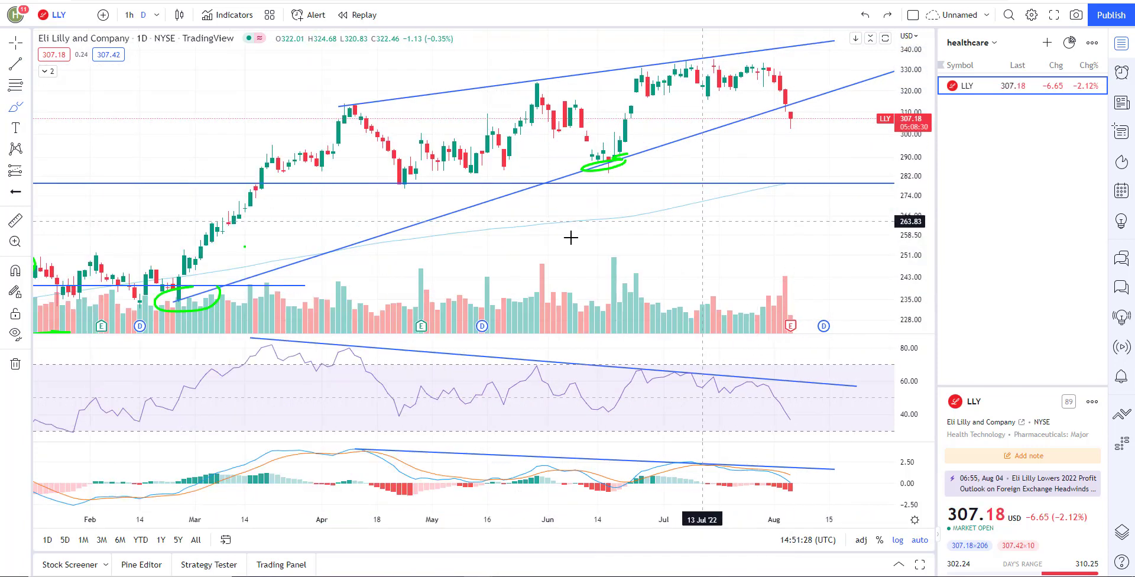
pyautogui.click(27, 107)
pyautogui.scroll(-5, 367, 324)
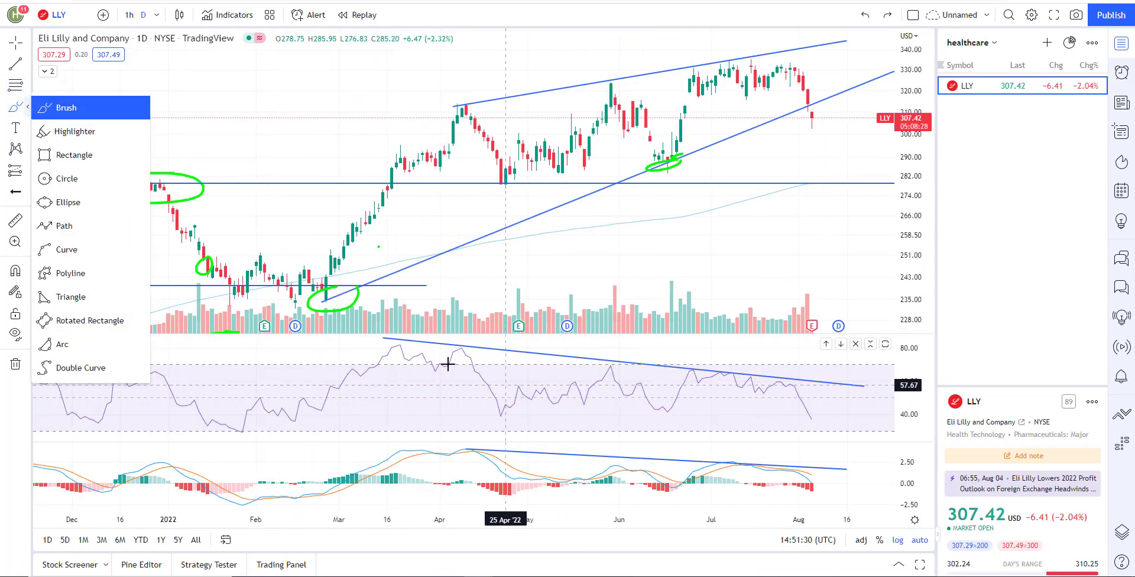
pyautogui.moveTo(398, 342); pyautogui.dragTo(814, 378)
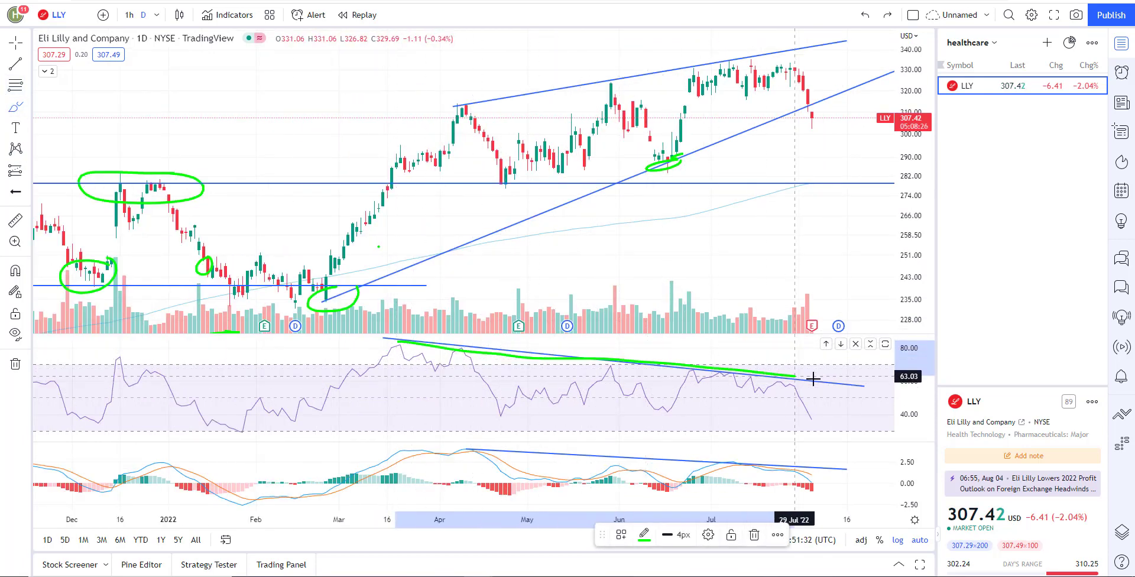
pyautogui.moveTo(471, 447); pyautogui.dragTo(816, 468)
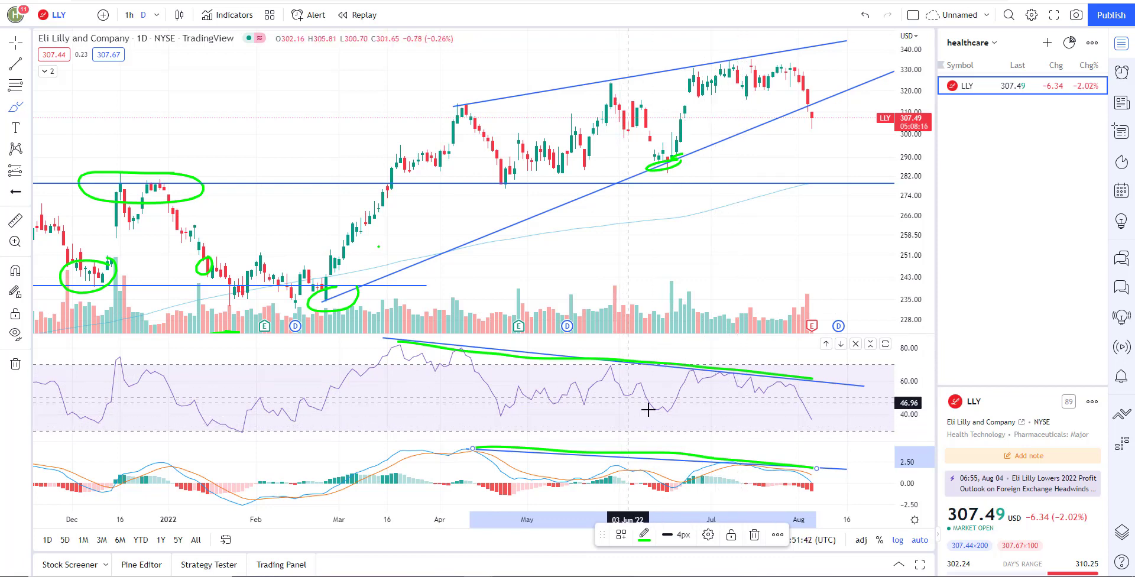
# - Brush a green arrow pointing at LLY's latest candle below the wedge's lower line, and delete its strokes
pyautogui.scroll(5, 702, 292)
pyautogui.scroll(-2, 682, 286)
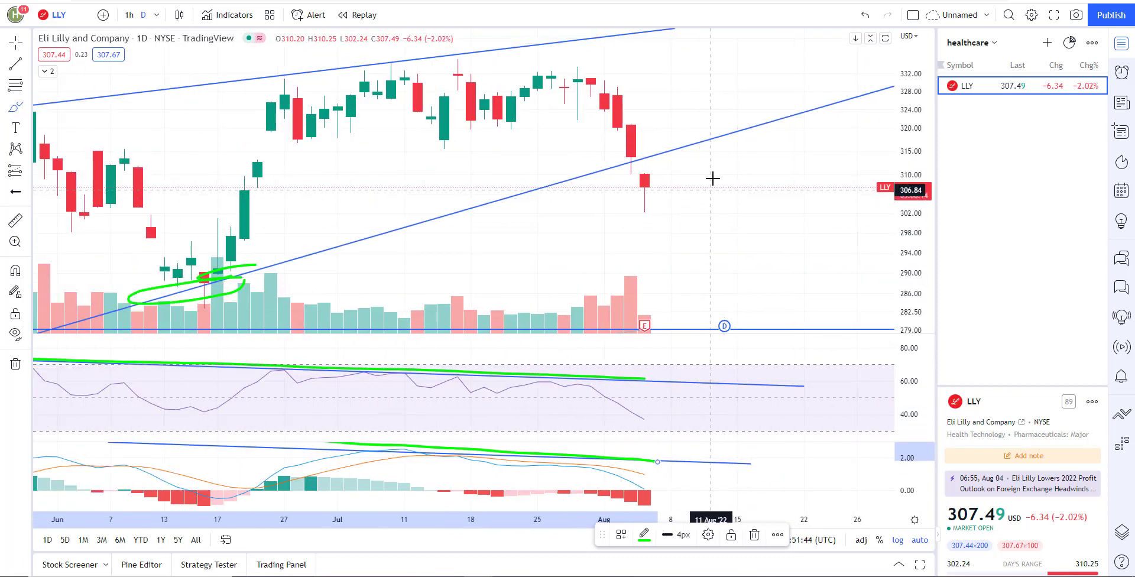
pyautogui.moveTo(748, 177)
pyautogui.mouseDown()
pyautogui.moveTo(669, 186)
pyautogui.moveTo(665, 171)
pyautogui.moveTo(684, 158)
pyautogui.mouseUp()
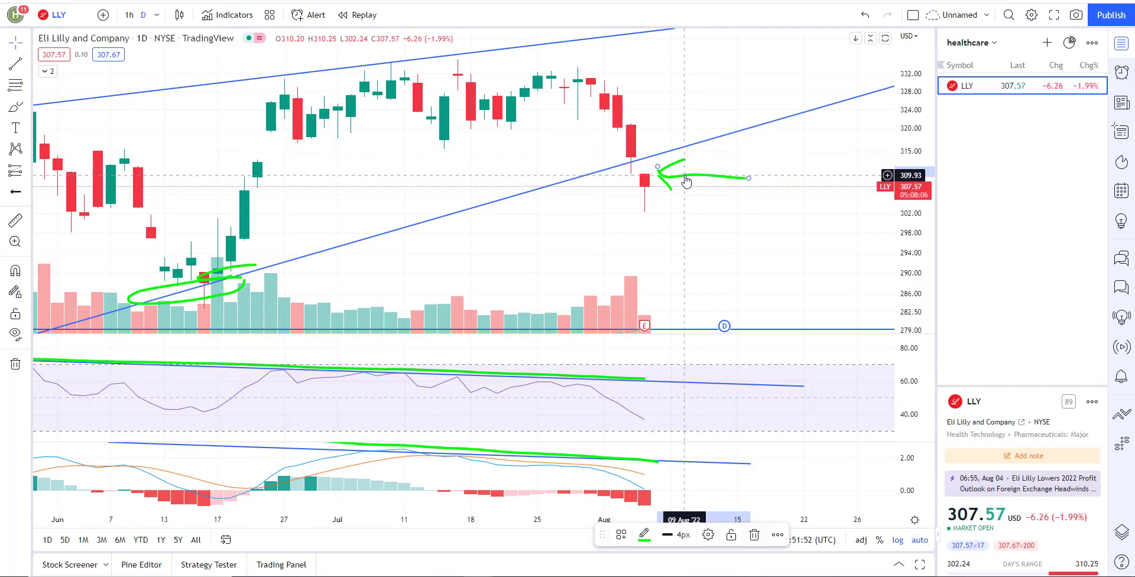
pyautogui.press('Delete')
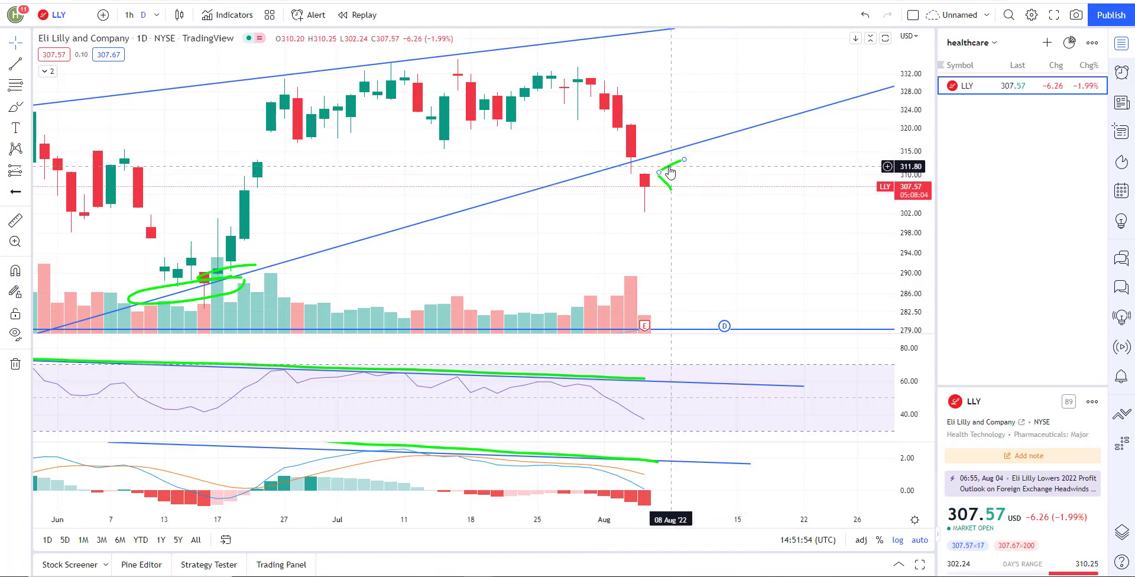
pyautogui.click(670, 171)
pyautogui.press('Delete')
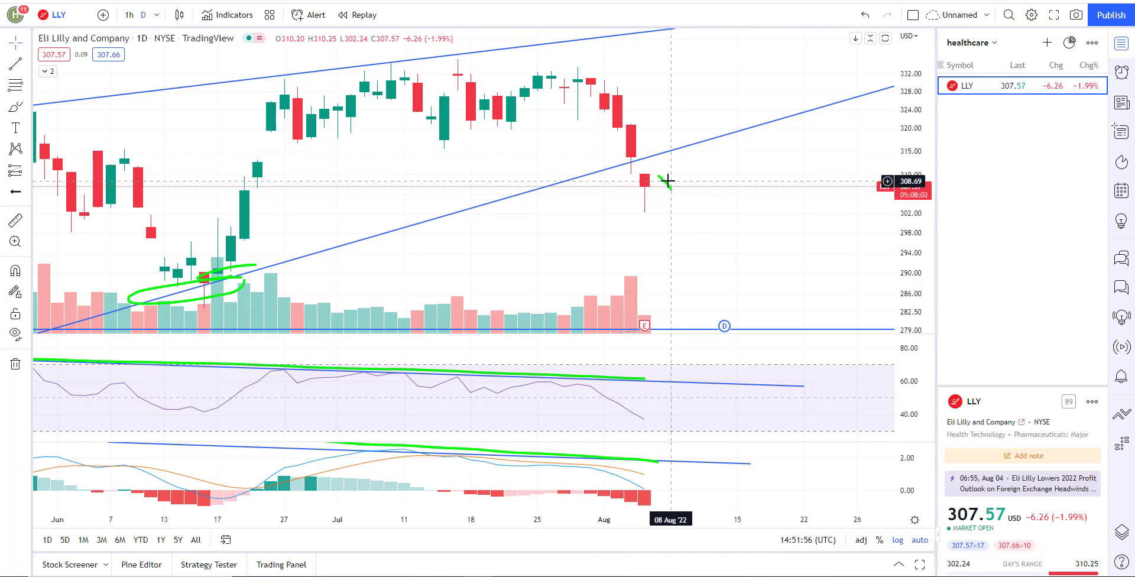
pyautogui.click(667, 184)
pyautogui.press('Delete')
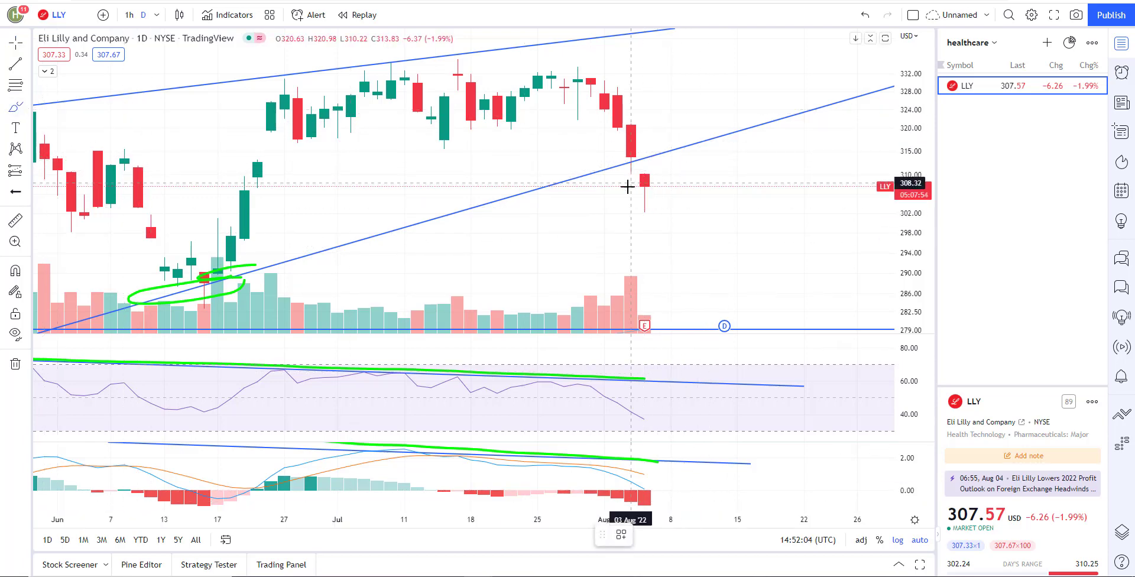
# - Switch LLY to the 1-hour interval and brush a green arrow pointing at the latest candle
pyautogui.click(128, 15)
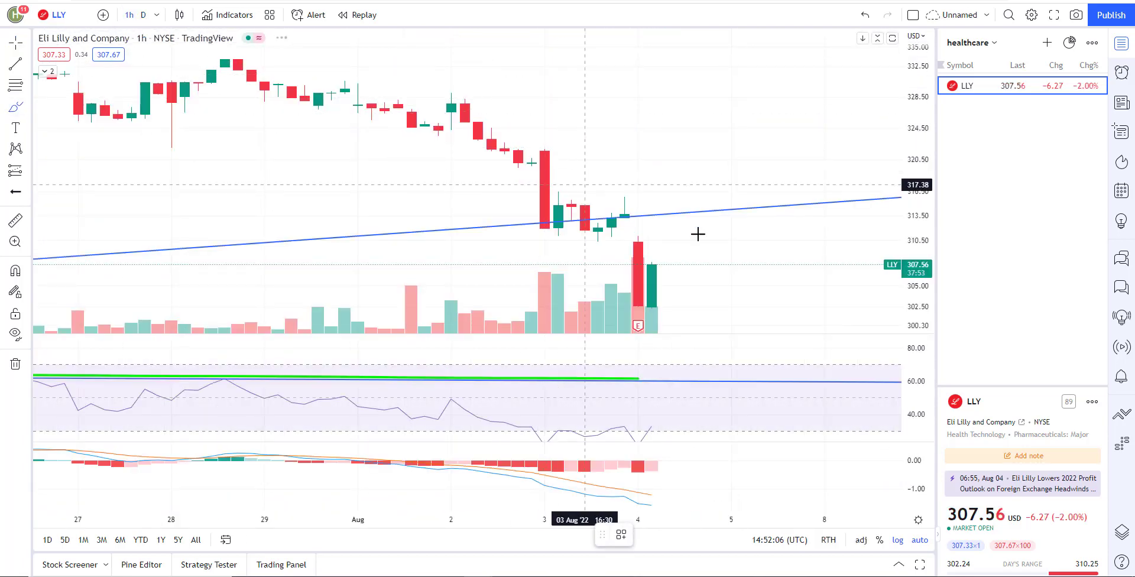
pyautogui.scroll(3, 786, 271)
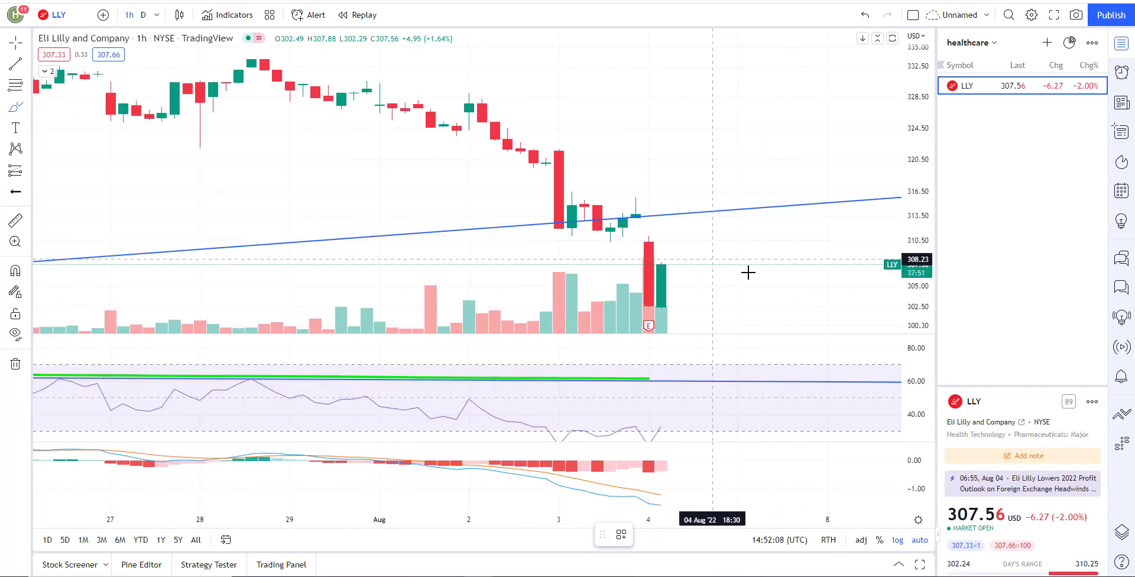
pyautogui.moveTo(748, 274)
pyautogui.mouseDown()
pyautogui.moveTo(681, 287)
pyautogui.moveTo(691, 264)
pyautogui.moveTo(699, 308)
pyautogui.mouseUp()
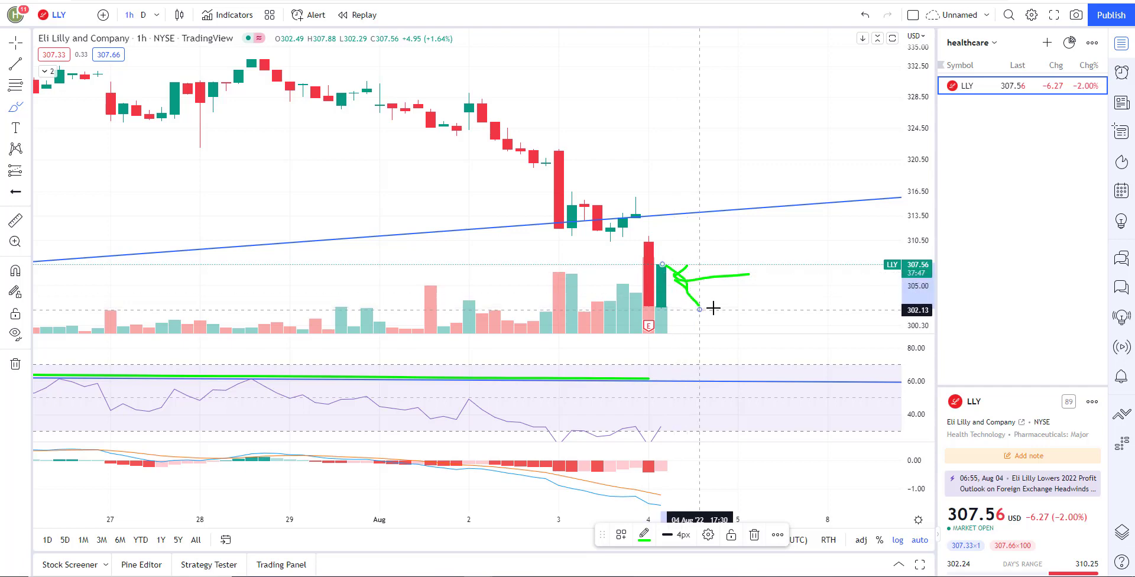
# - Return LLY to the daily interval and delete the green arrow strokes at the latest candle
pyautogui.click(143, 14)
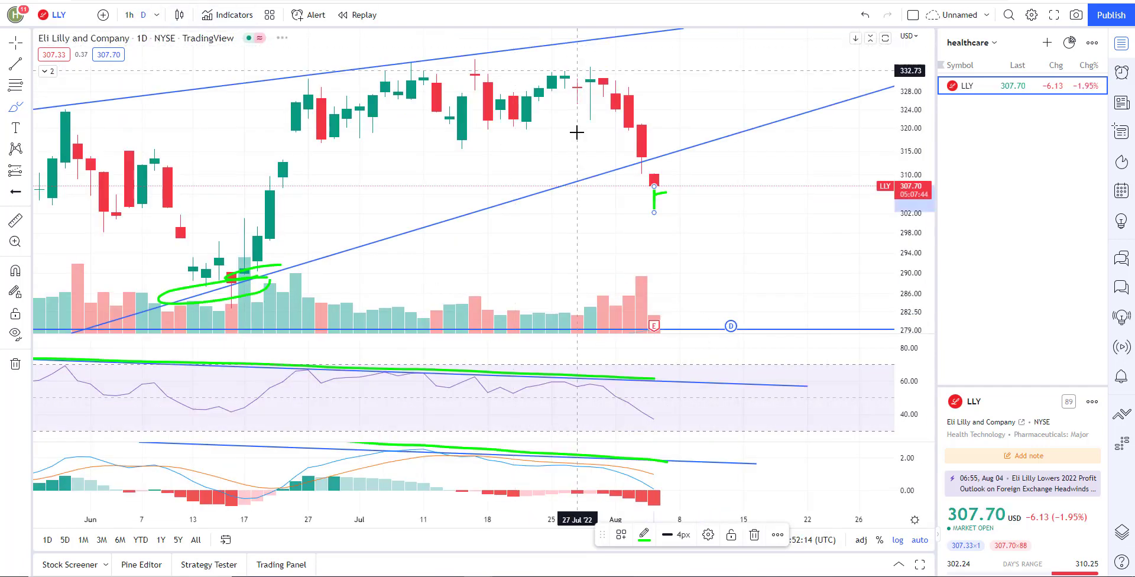
pyautogui.scroll(-3, 650, 236)
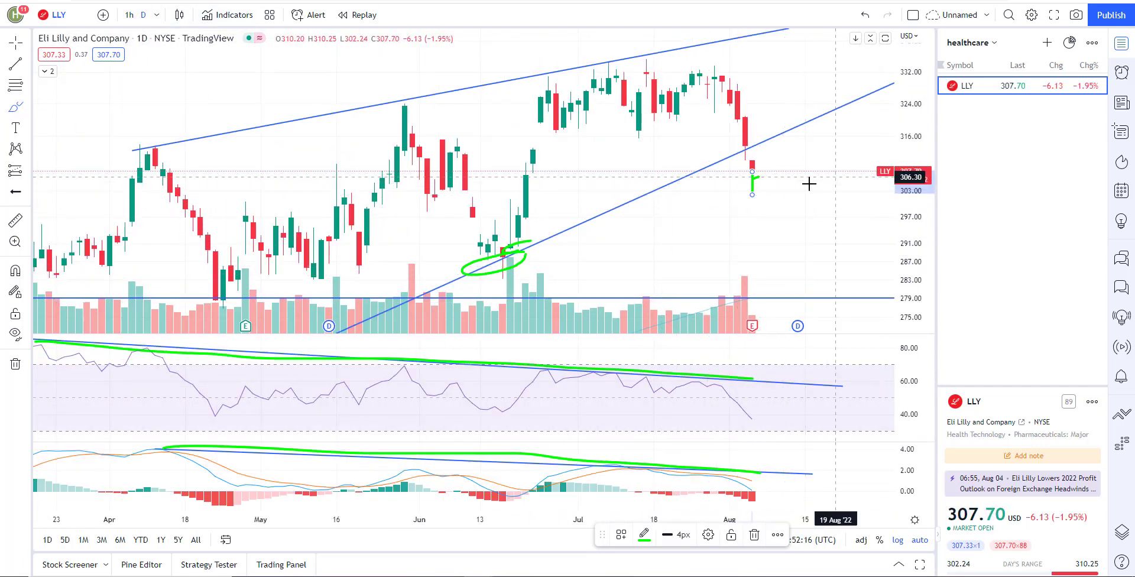
pyautogui.scroll(3, 815, 201)
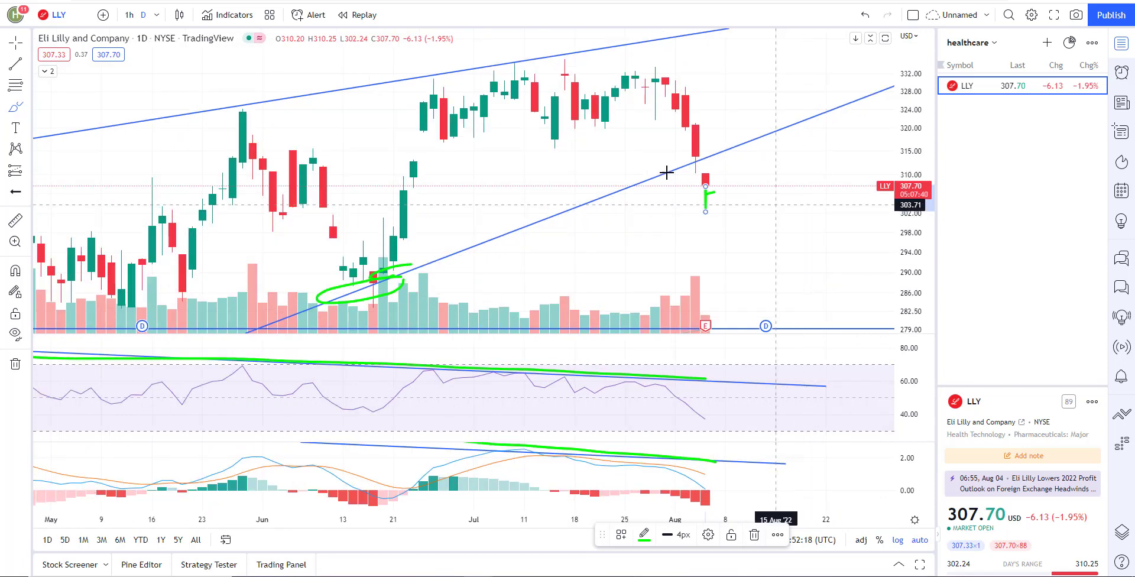
pyautogui.click(16, 47)
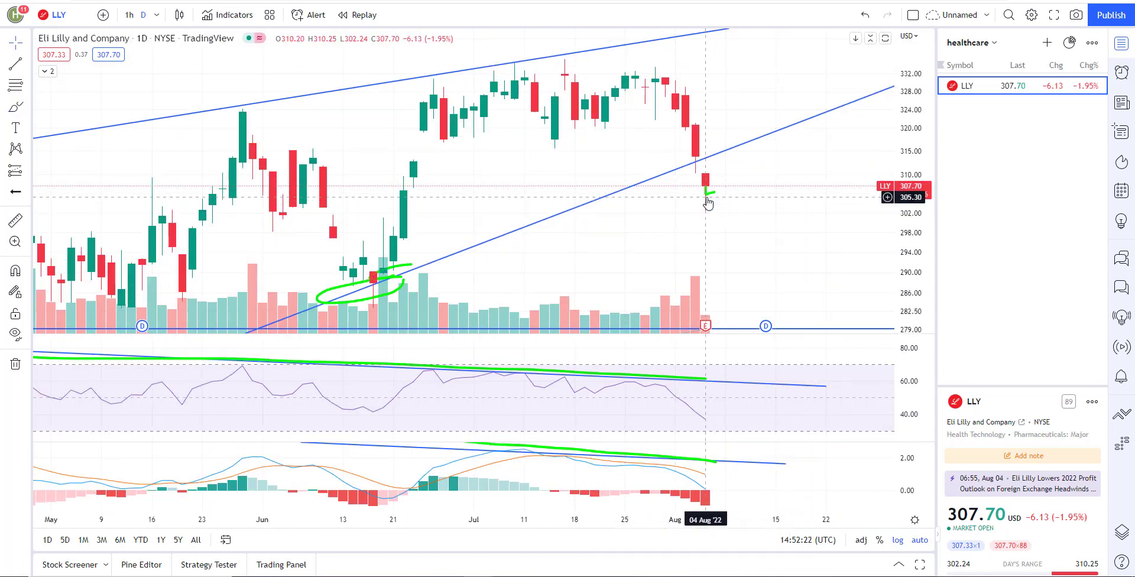
pyautogui.click(706, 197)
pyautogui.click(705, 197)
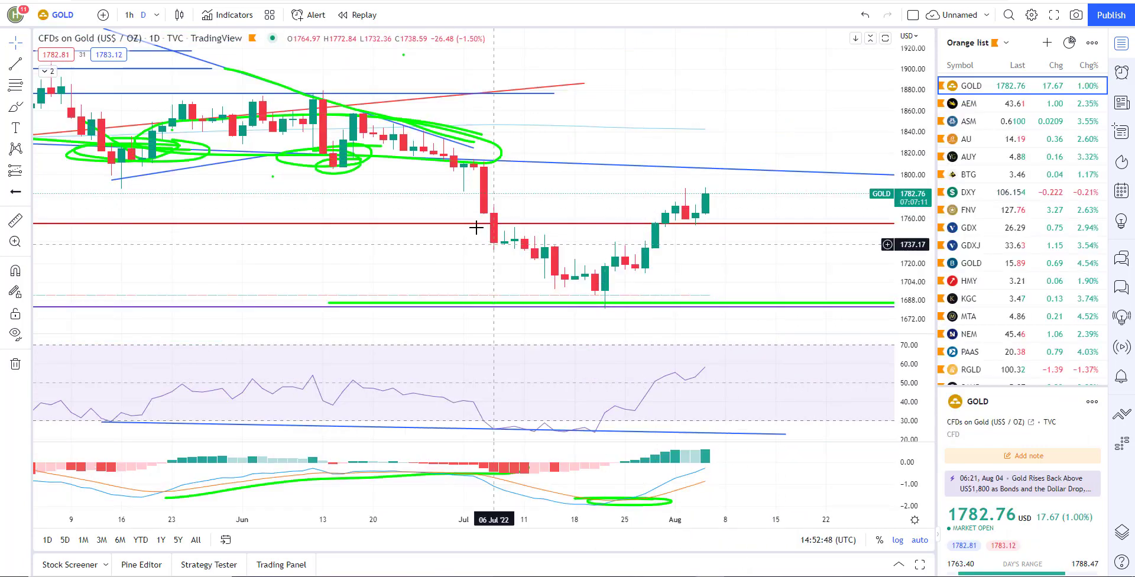
# - Replace the GOLD chart with COMEX Gold Futures by searching for the symbol GC
pyautogui.scroll(-3, 493, 237)
pyautogui.click(63, 17)
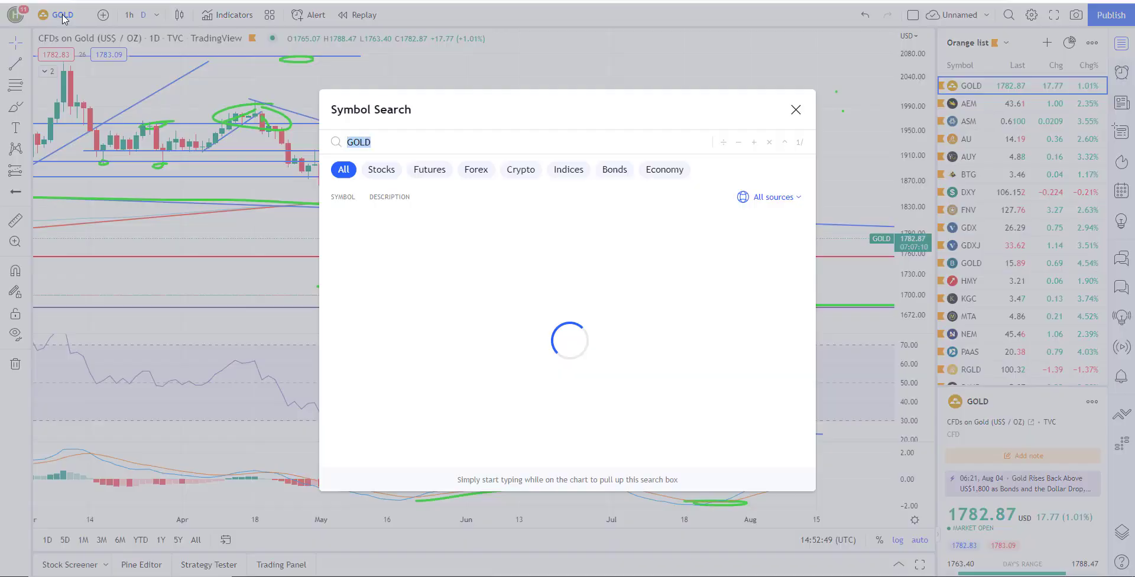
pyautogui.write('GC')
pyautogui.press('Down')
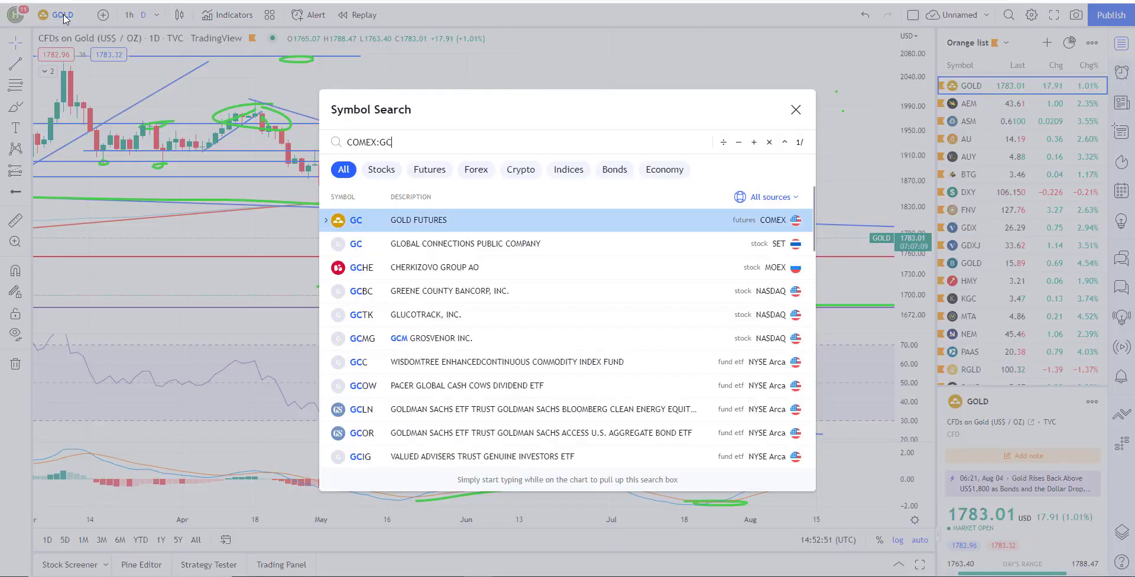
pyautogui.press('Return')
# - Brush green strokes along the upper and lower lines of the falling pattern on Gold Futures, from March–April to late July and August
pyautogui.scroll(-3, 408, 236)
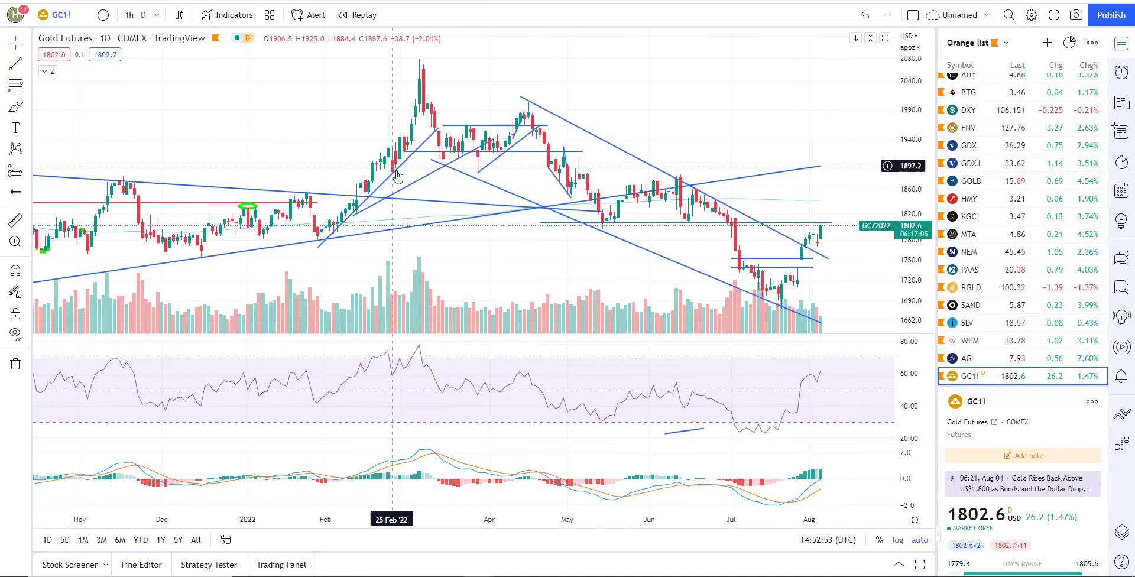
pyautogui.scroll(-1, 417, 233)
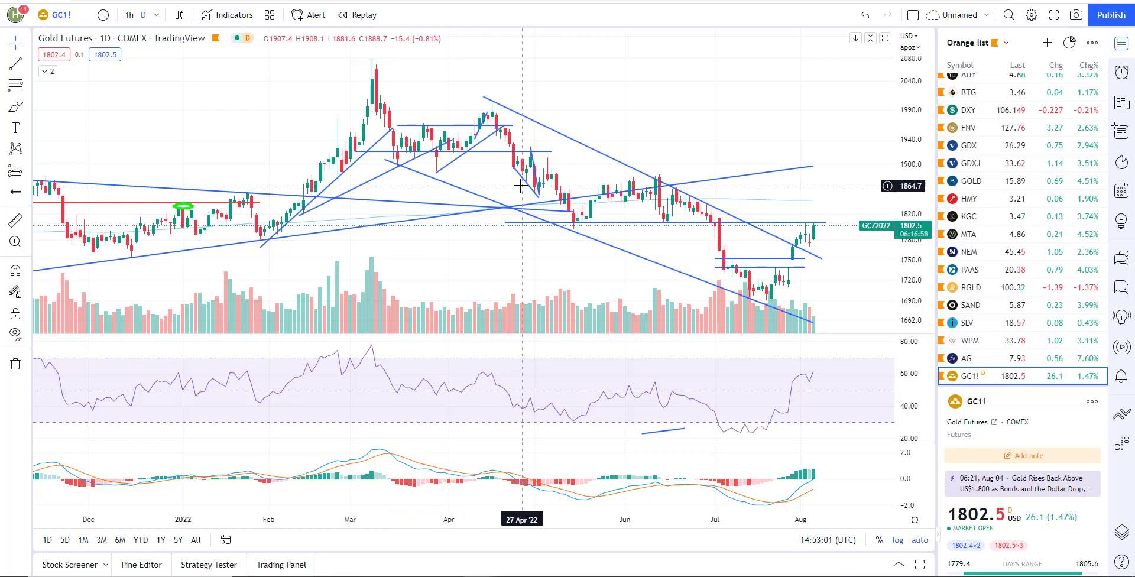
pyautogui.scroll(1, 633, 248)
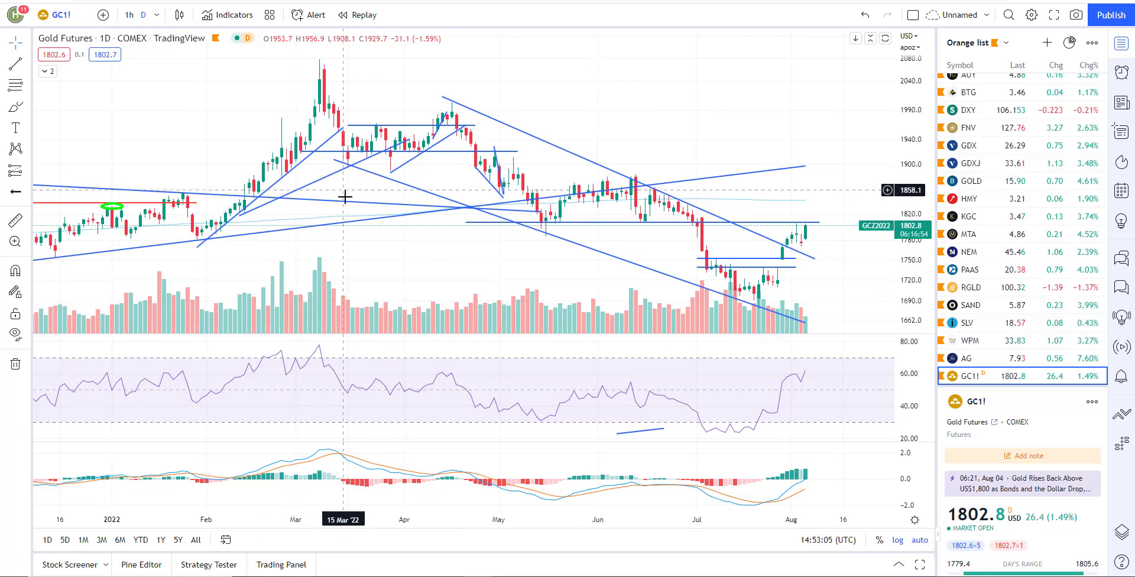
pyautogui.scroll(3, 414, 222)
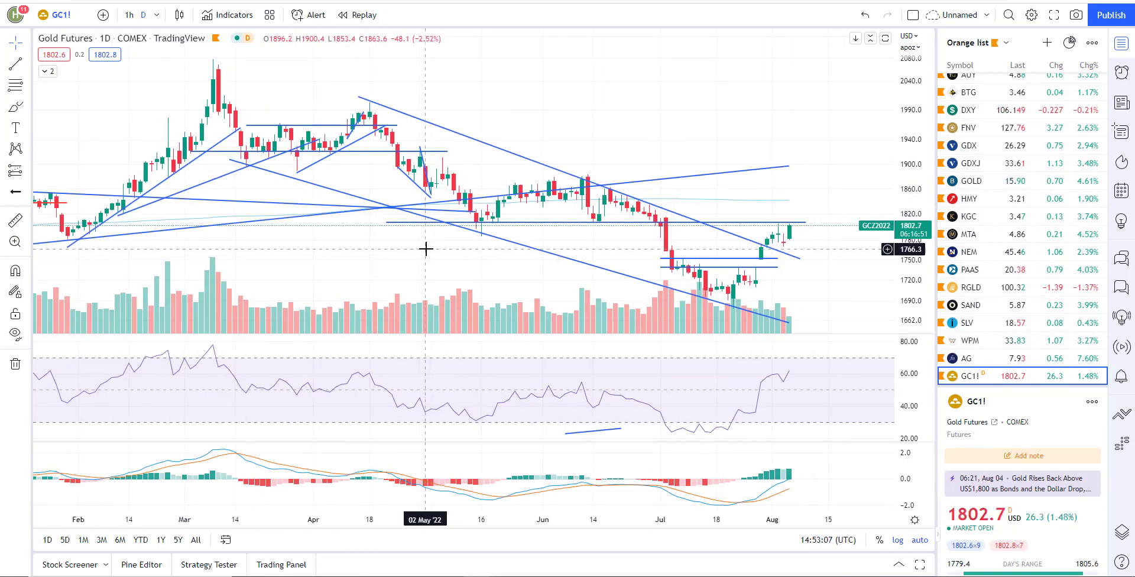
pyautogui.scroll(2, 441, 266)
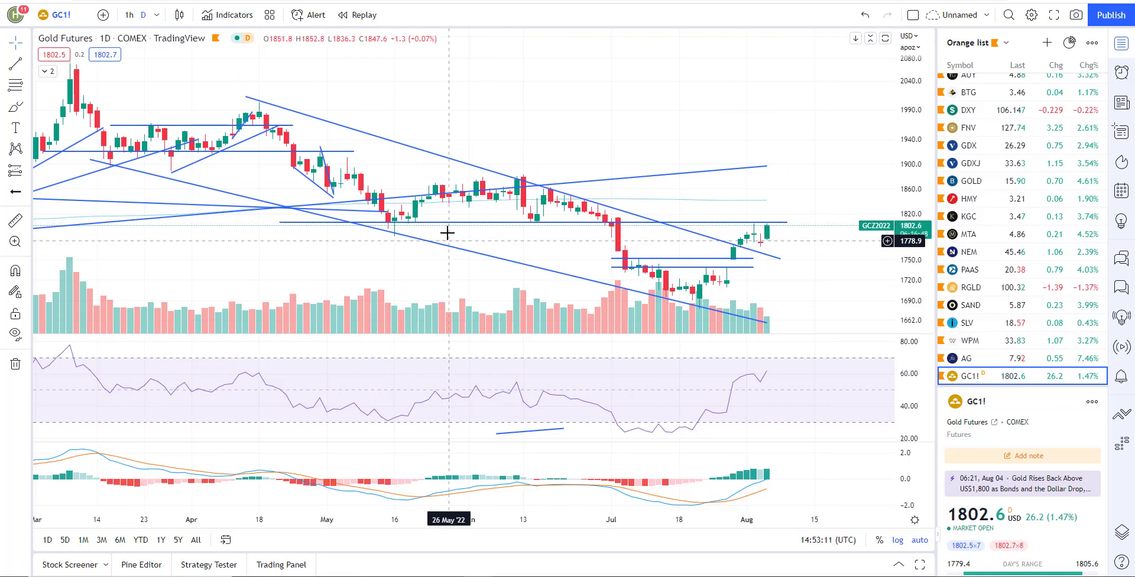
pyautogui.scroll(-3, 459, 256)
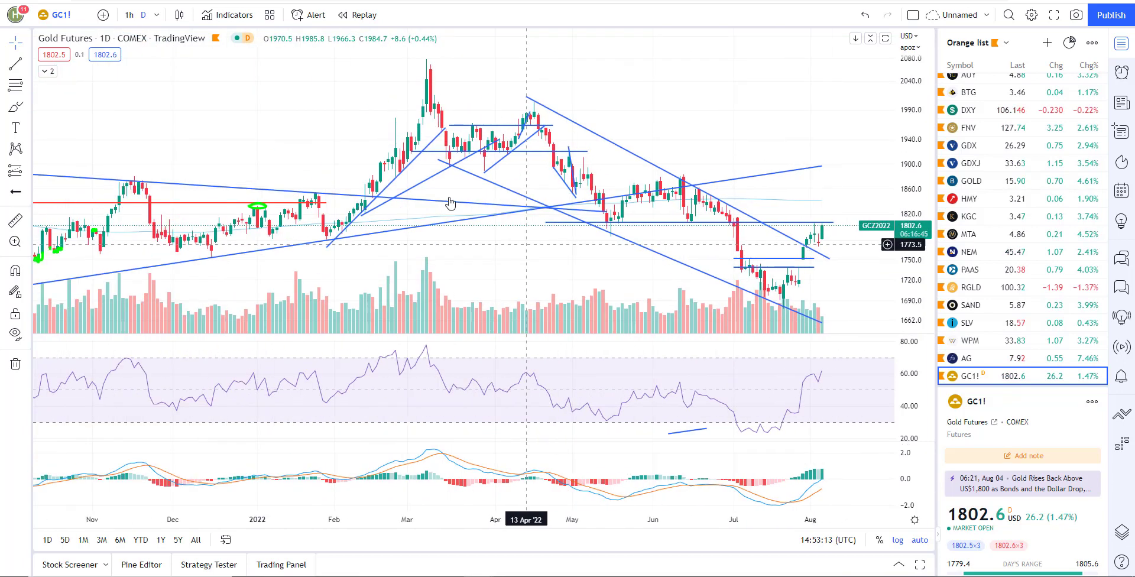
pyautogui.click(11, 113)
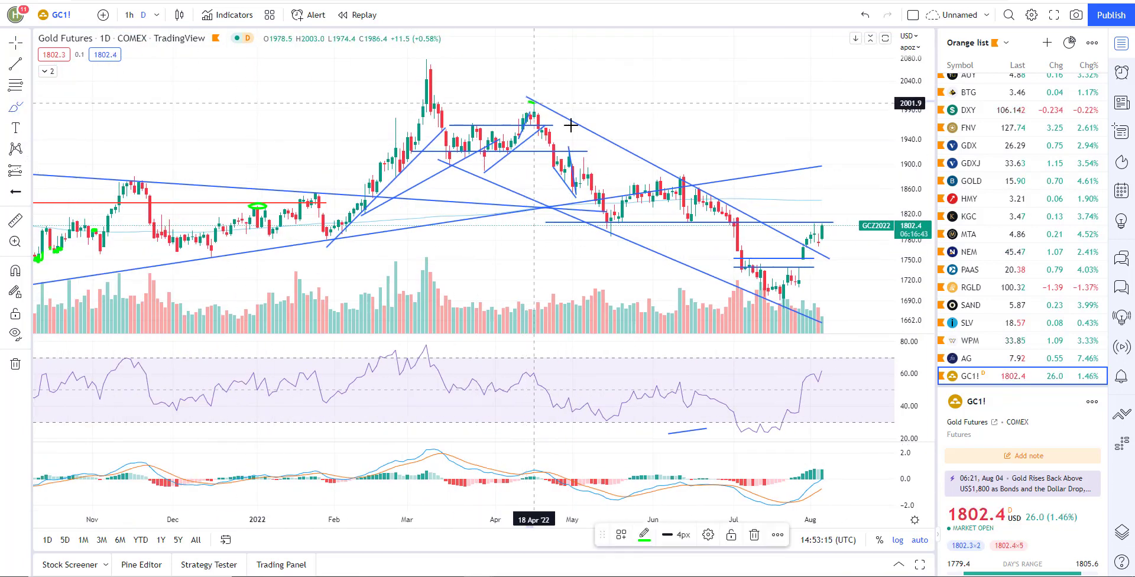
pyautogui.moveTo(530, 101); pyautogui.dragTo(818, 241)
pyautogui.moveTo(458, 155); pyautogui.dragTo(794, 296)
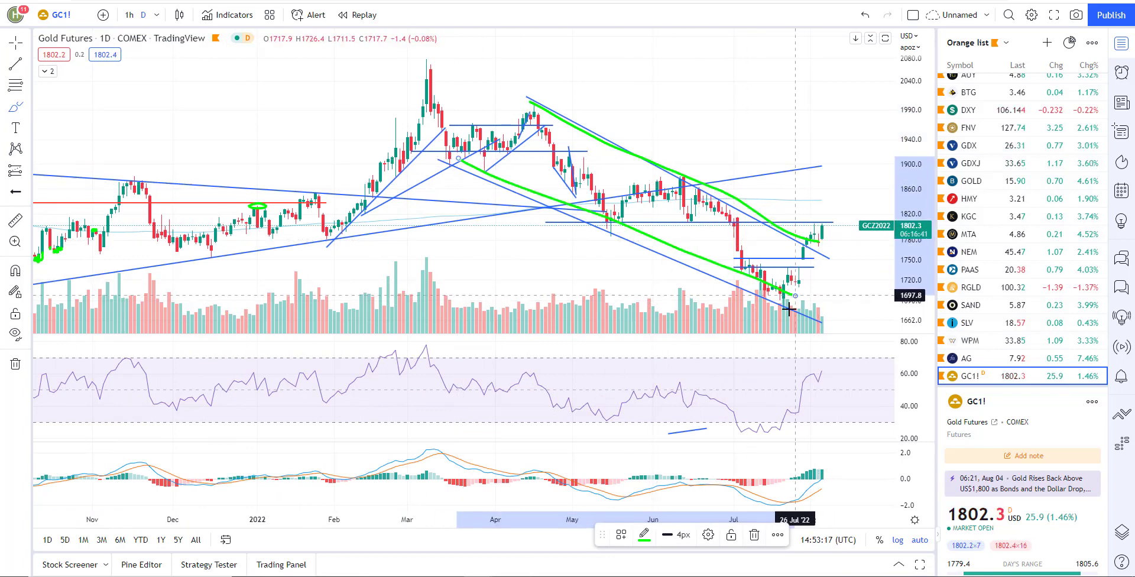
# - Brush a green rising stroke under the RSI's July lows and a green arrow at the price breakout above the falling pattern's upper line
pyautogui.scroll(3, 793, 295)
pyautogui.moveTo(637, 436); pyautogui.dragTo(739, 421)
pyautogui.scroll(2, 654, 225)
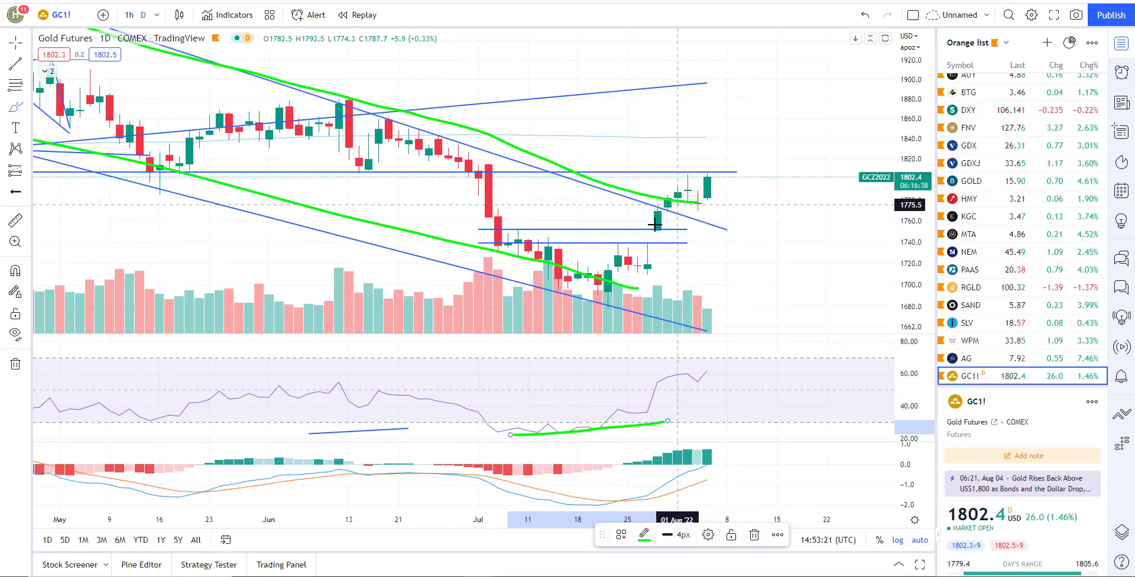
pyautogui.moveTo(663, 211)
pyautogui.mouseDown()
pyautogui.moveTo(739, 213)
pyautogui.moveTo(697, 193)
pyautogui.mouseUp()
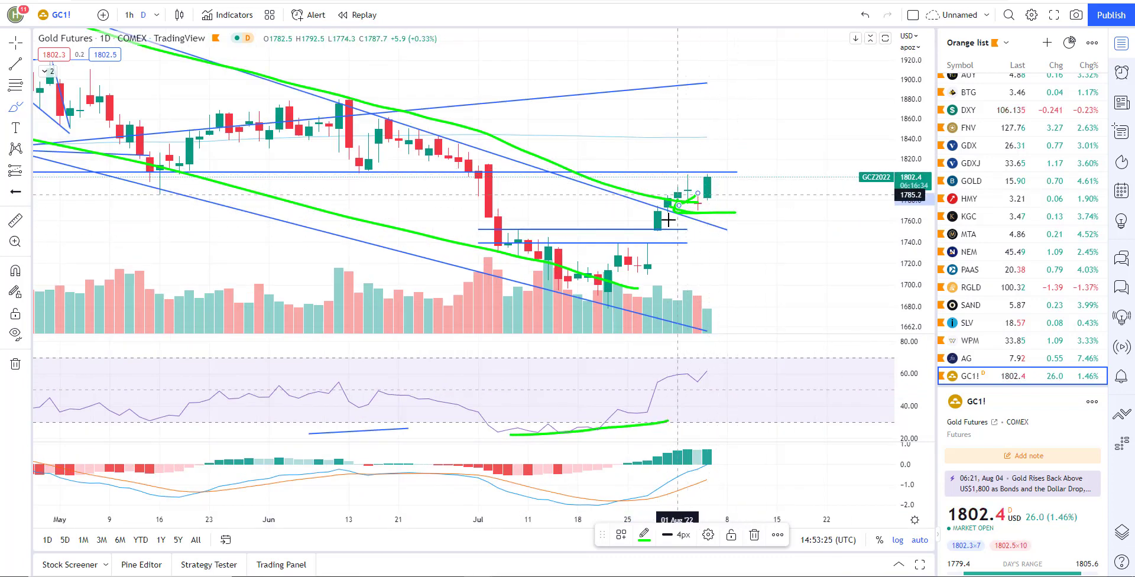
pyautogui.scroll(-3, 597, 301)
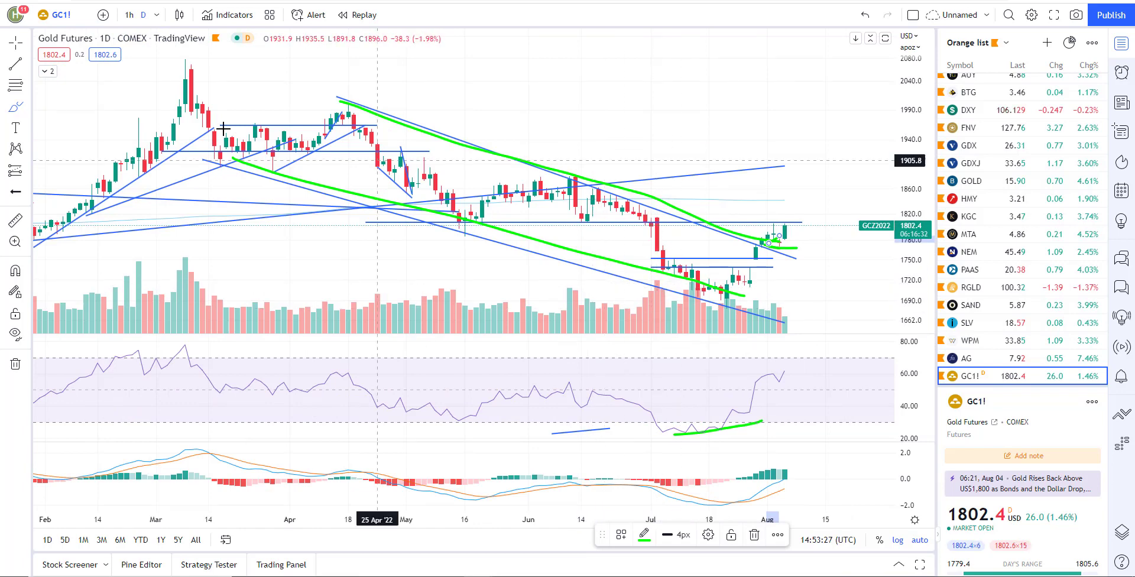
# - Open the GOLD chart from the Orange list and review its daily price history from 2019 to August 2022
pyautogui.scroll(3, 1021, 170)
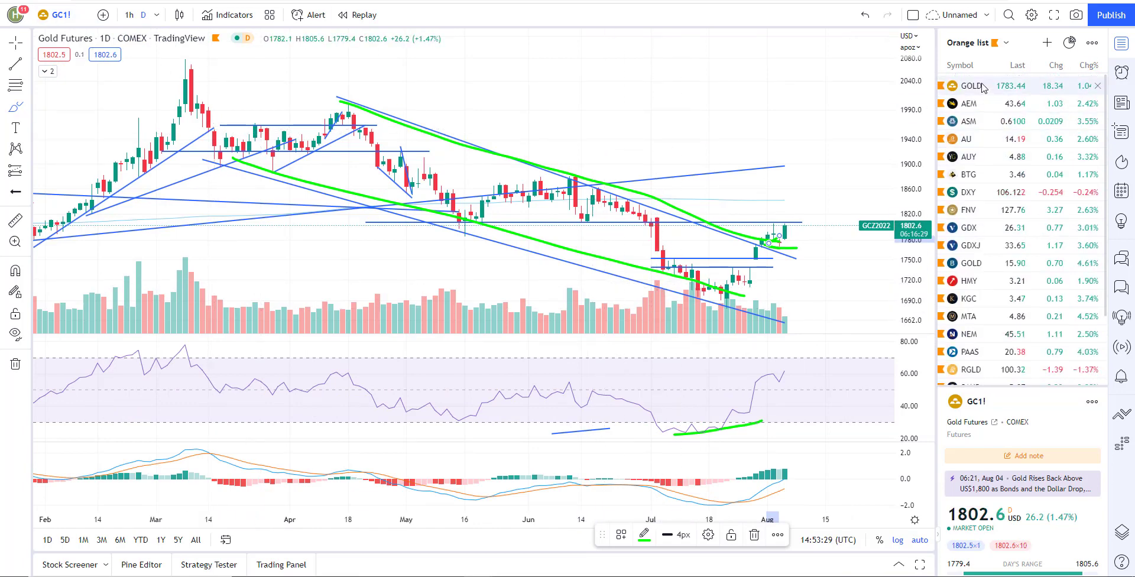
pyautogui.click(1025, 86)
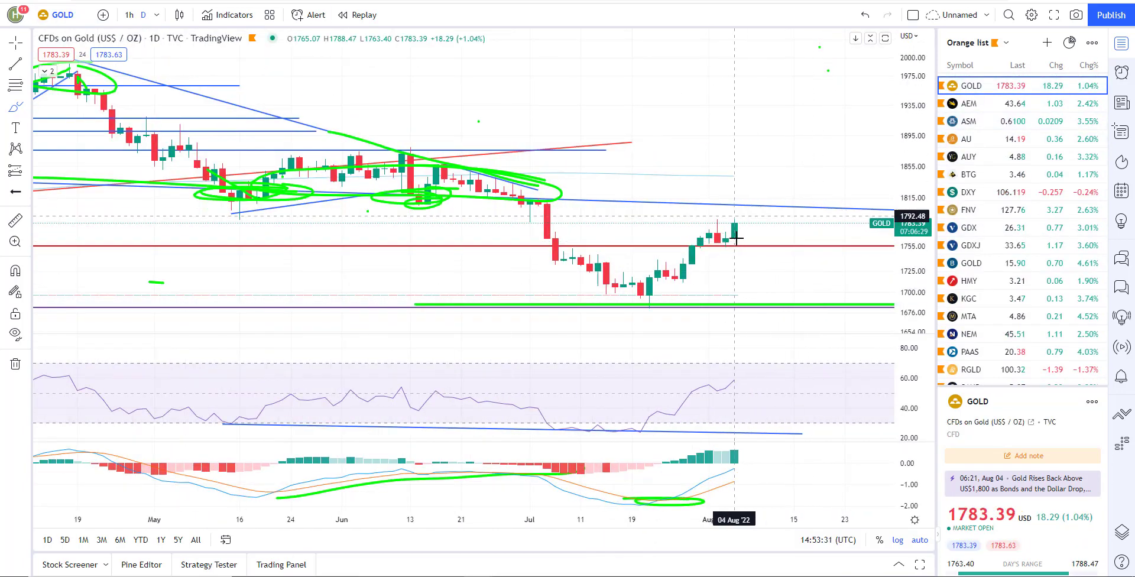
pyautogui.scroll(-5, 734, 232)
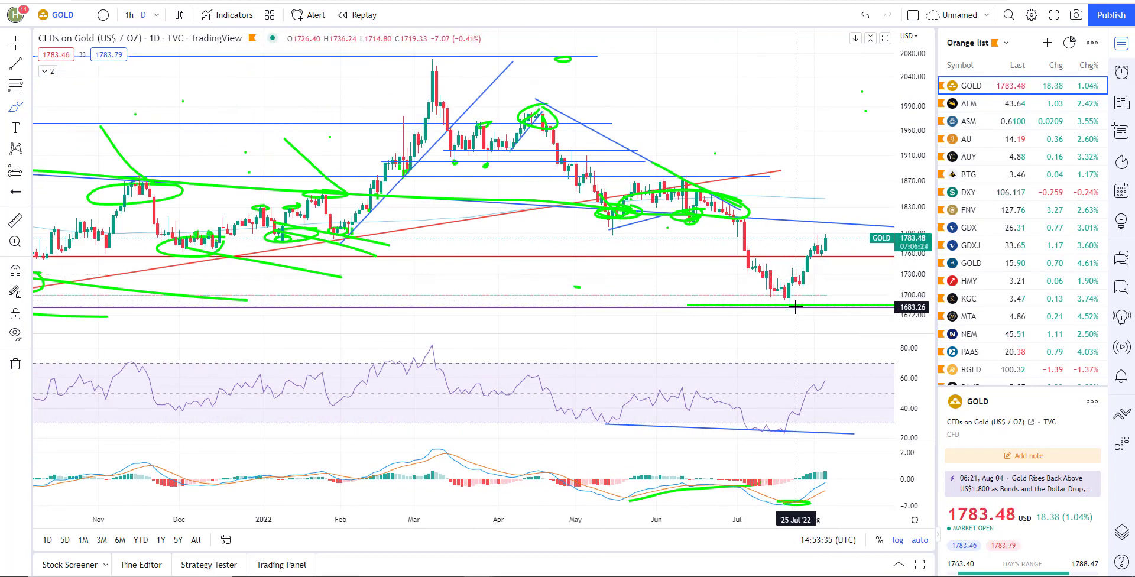
pyautogui.scroll(-6, 795, 306)
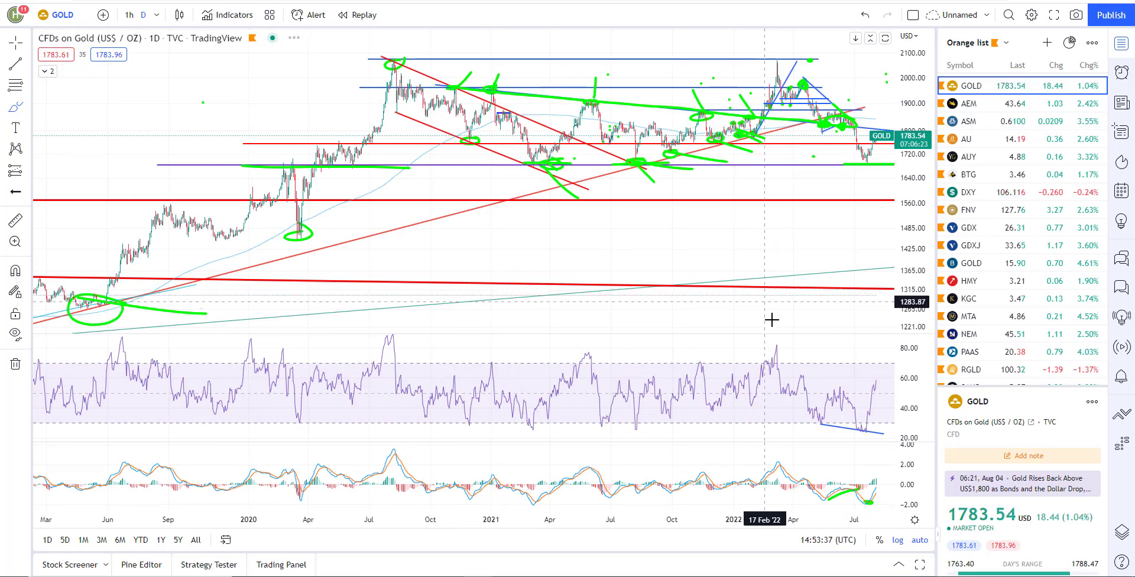
pyautogui.scroll(8, 771, 319)
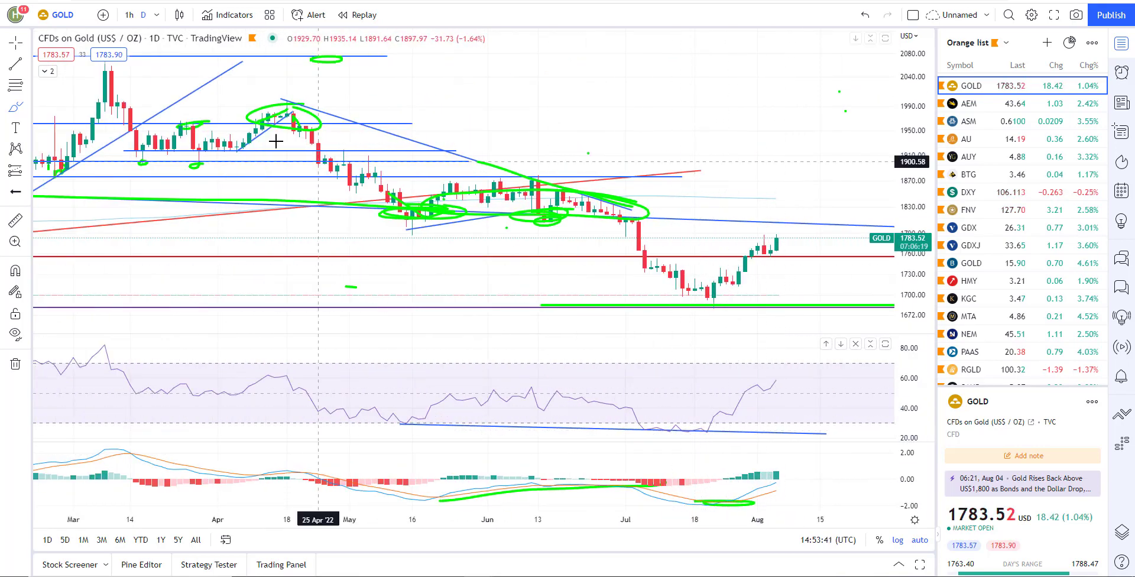
# - Switch GOLD to the 1-hour interval and brush a rising green stroke under the MACD lows from early July to about 21 July
pyautogui.click(129, 15)
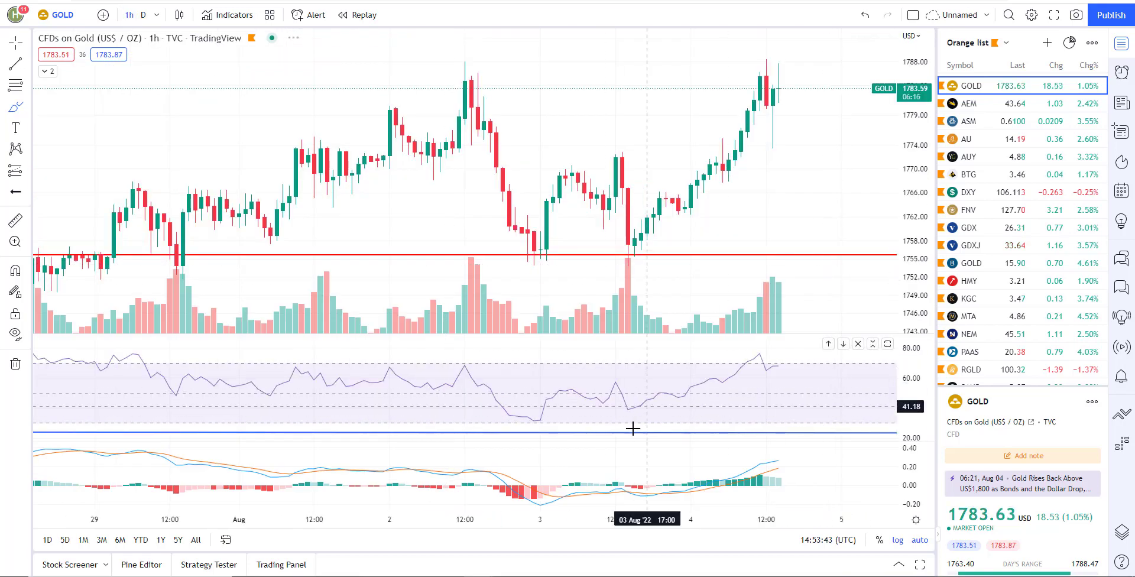
pyautogui.scroll(-5, 671, 429)
pyautogui.scroll(-5, 682, 403)
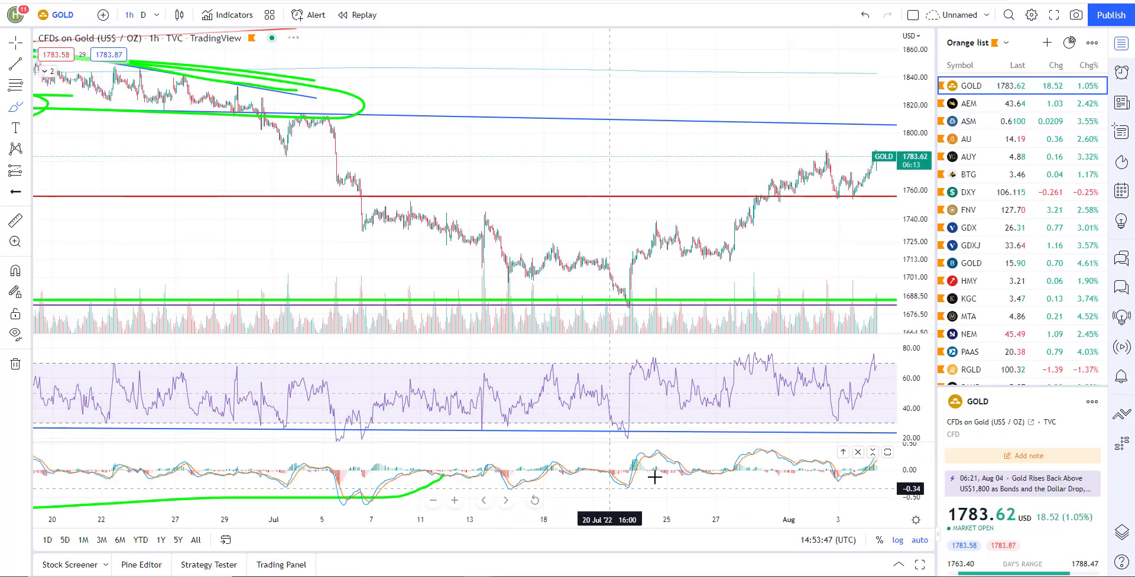
pyautogui.moveTo(378, 504); pyautogui.dragTo(636, 487)
pyautogui.moveTo(369, 440); pyautogui.dragTo(368, 429)
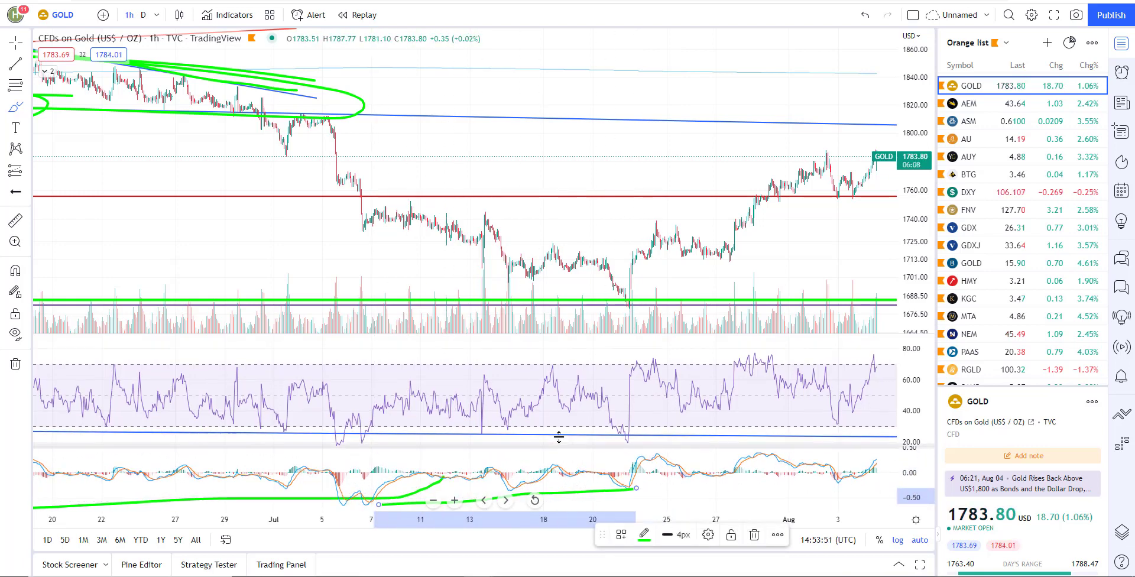
# - Brush a green stroke under the RSI's July lows and circle the 21 July price low at the horizontal support
pyautogui.click(14, 111)
pyautogui.moveTo(365, 426); pyautogui.dragTo(633, 420)
pyautogui.moveTo(643, 291); pyautogui.dragTo(610, 285)
pyautogui.scroll(3, 547, 217)
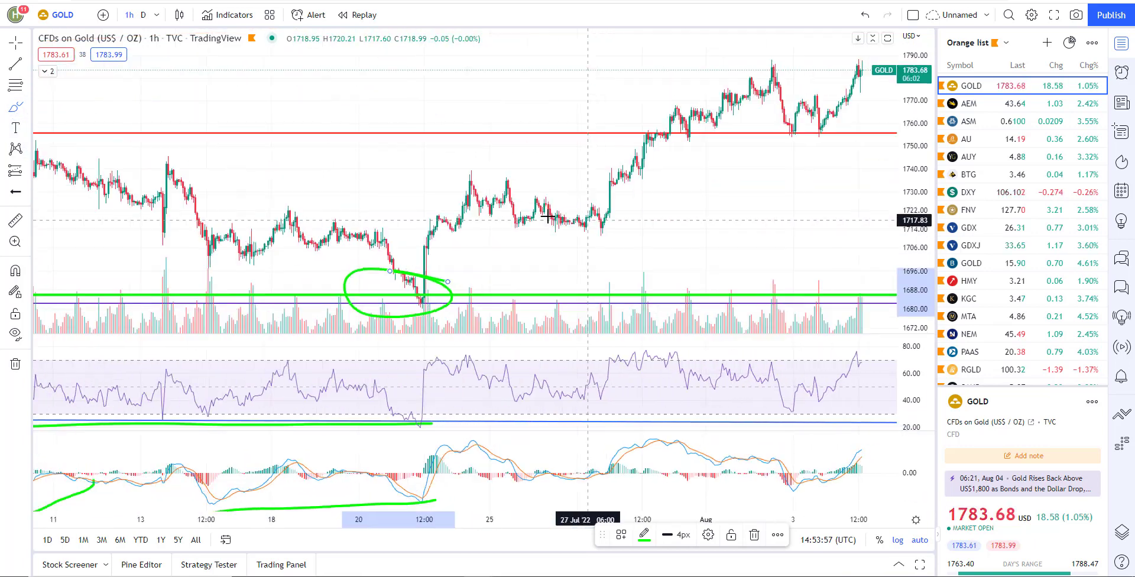
# - Return GOLD to the daily interval and examine the falling trendline across the 2021–2022 peaks down to the latest candle
pyautogui.click(145, 15)
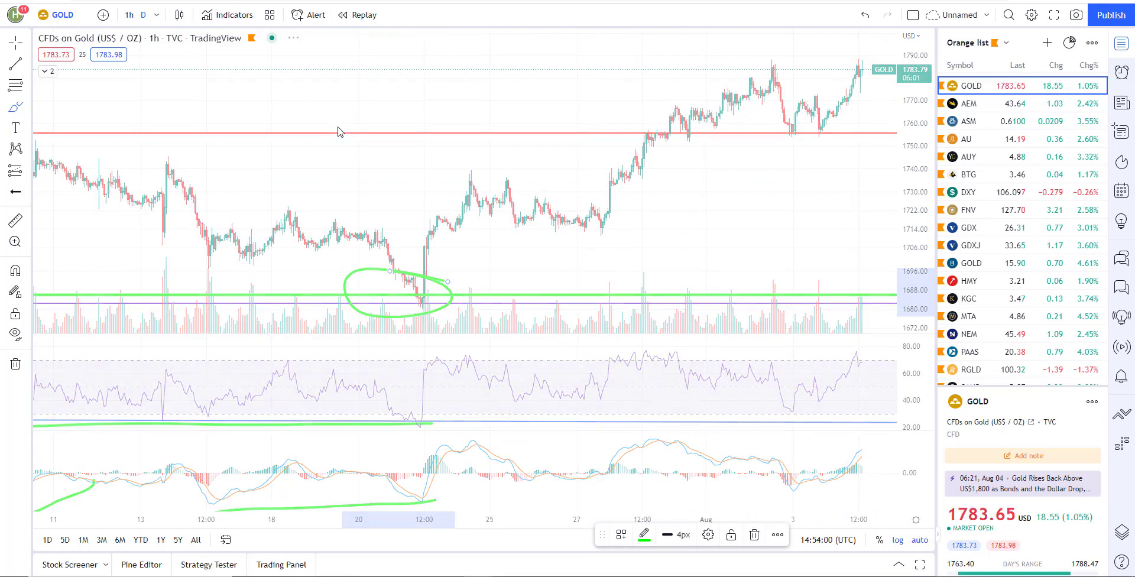
pyautogui.scroll(4, 819, 255)
pyautogui.scroll(-5, 819, 254)
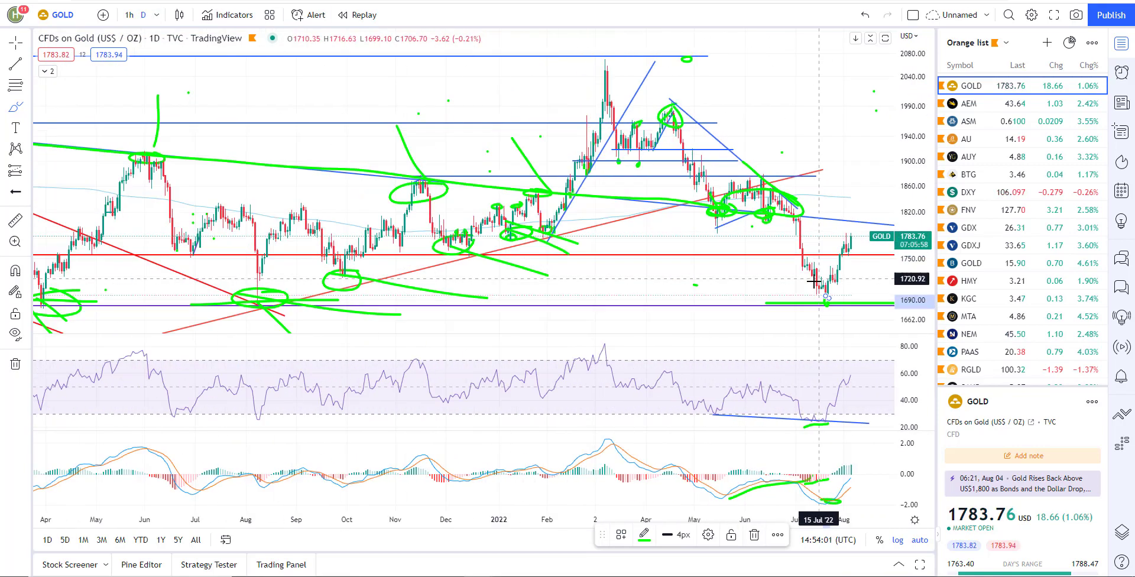
pyautogui.scroll(3, 867, 260)
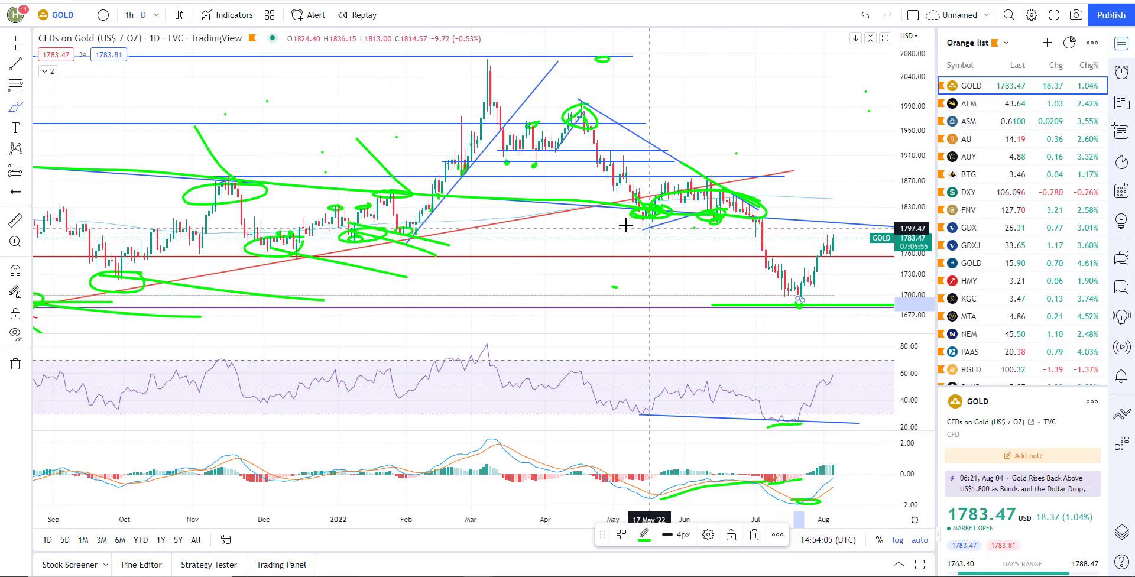
pyautogui.scroll(-5, 471, 182)
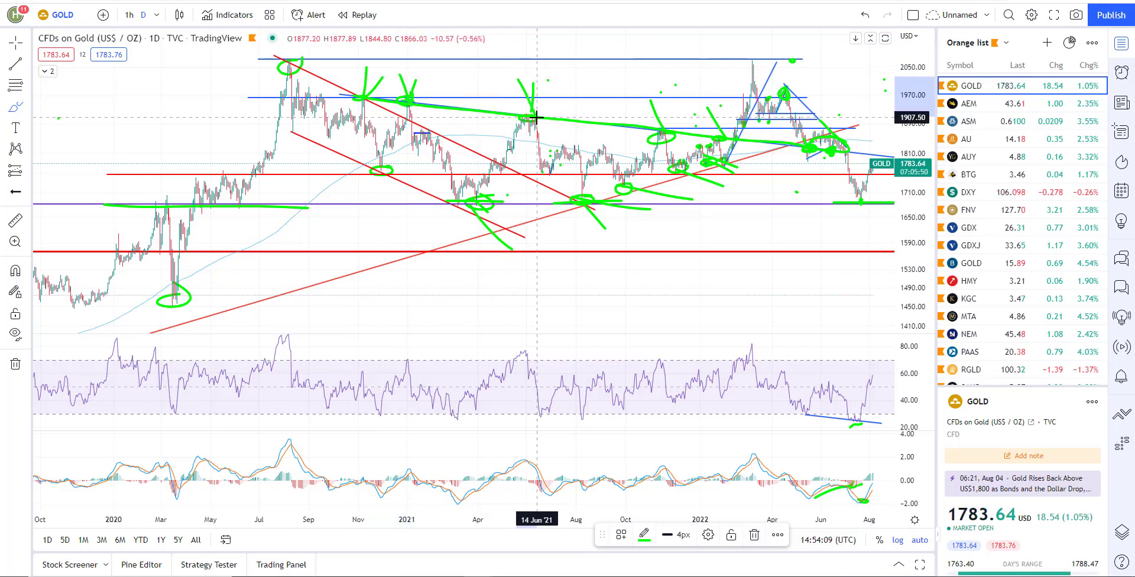
pyautogui.scroll(1, 737, 211)
pyautogui.scroll(2, 737, 211)
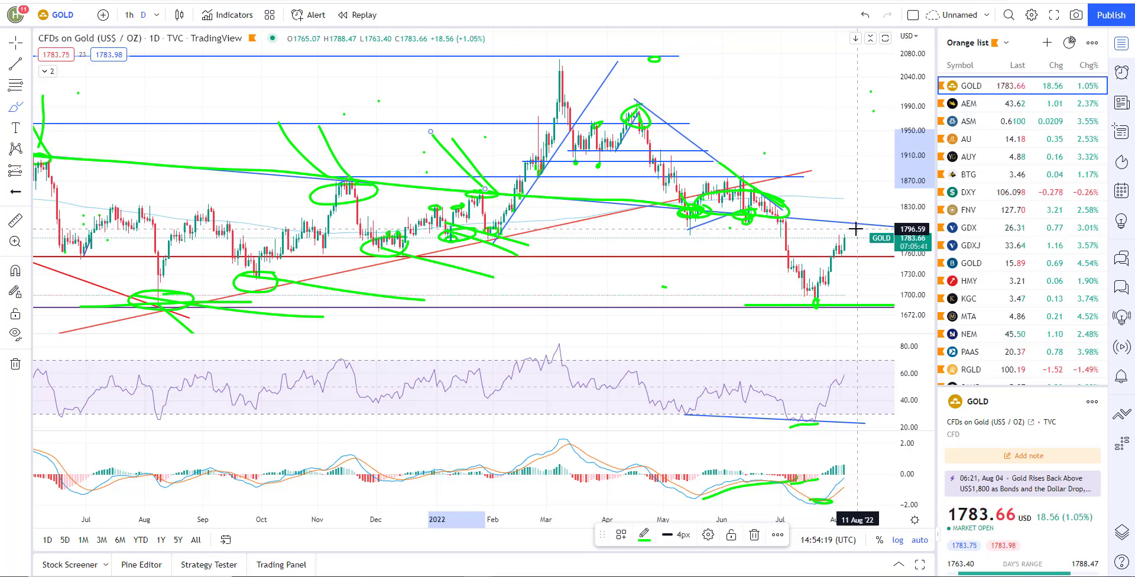
# - Brush a green rising projection from the falling trendline near 1800 to about 2040 and circle GOLD's July–August base
pyautogui.moveTo(857, 227); pyautogui.dragTo(862, 201)
pyautogui.scroll(-3, 768, 218)
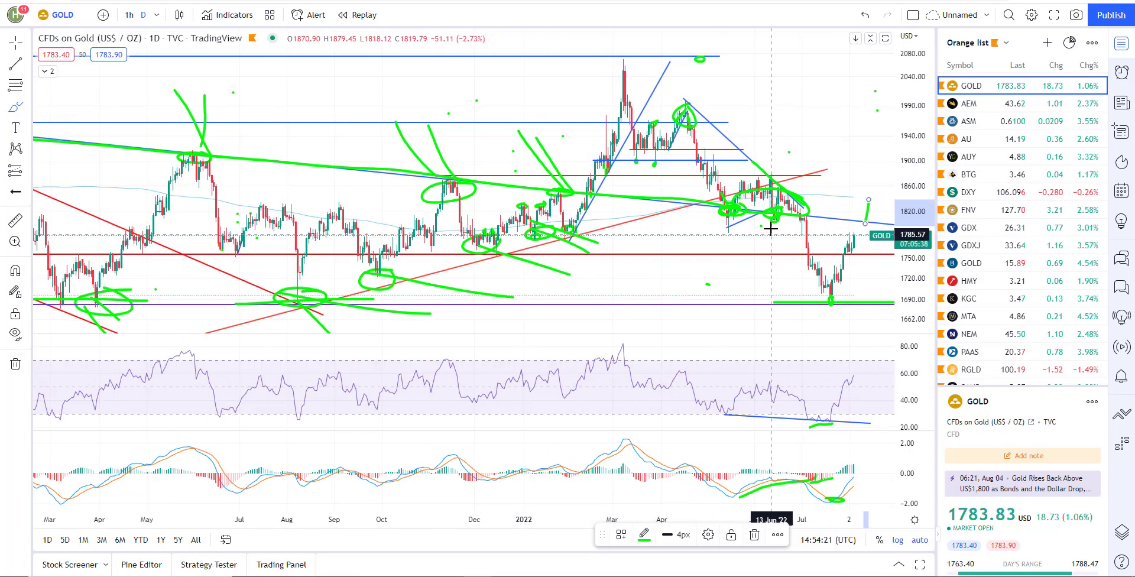
pyautogui.scroll(2, 833, 270)
pyautogui.moveTo(854, 232)
pyautogui.mouseDown()
pyautogui.moveTo(785, 283)
pyautogui.moveTo(854, 232)
pyautogui.moveTo(893, 70)
pyautogui.mouseUp()
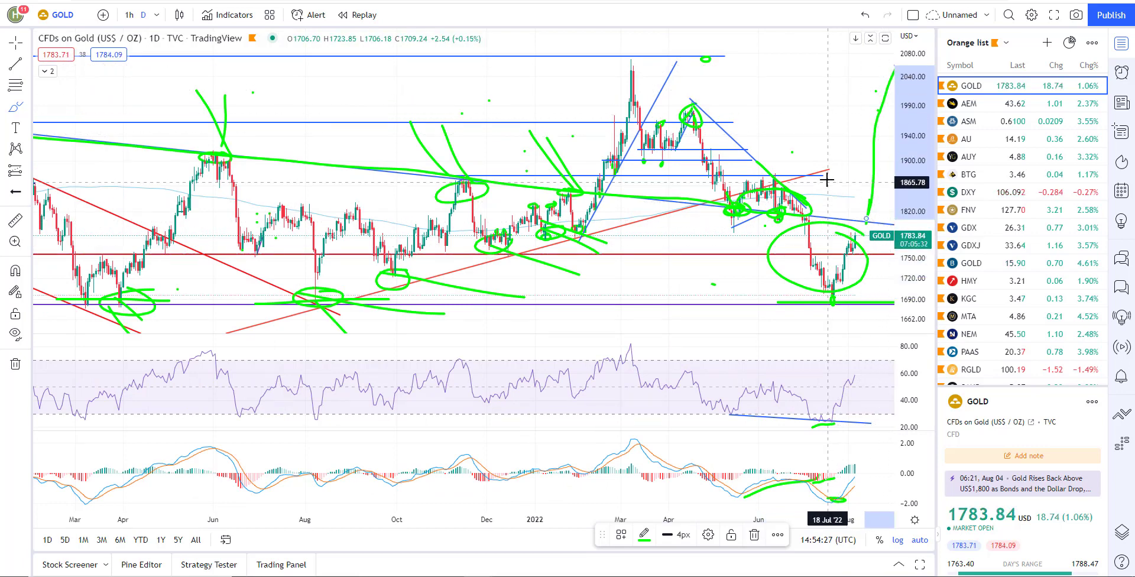
pyautogui.scroll(3, 834, 293)
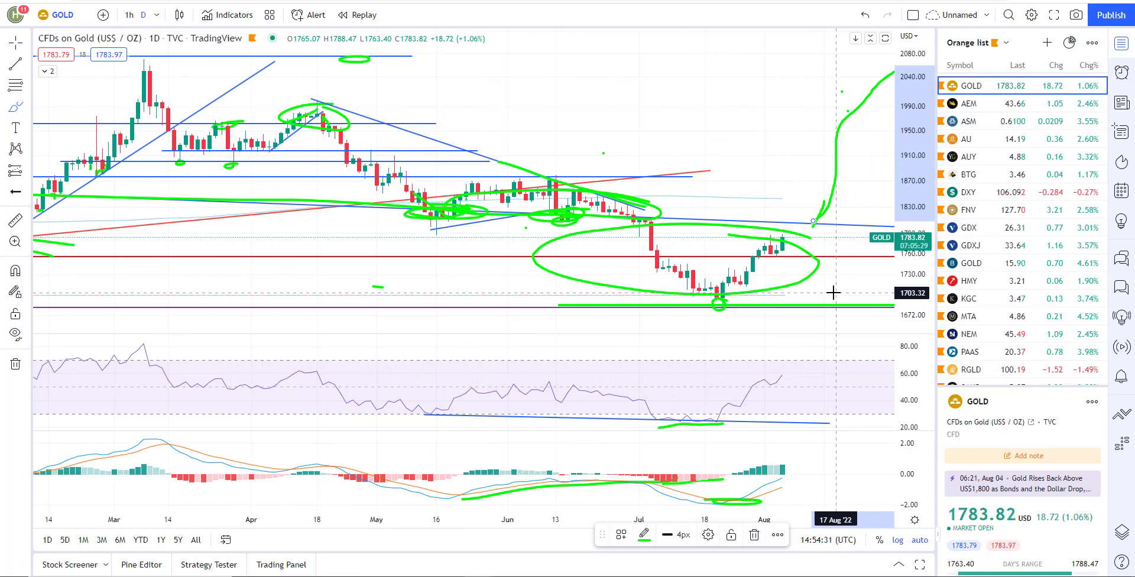
# - Open the GDX daily chart from the Orange list and inspect its falling channel and the July–August candles
pyautogui.click(1046, 229)
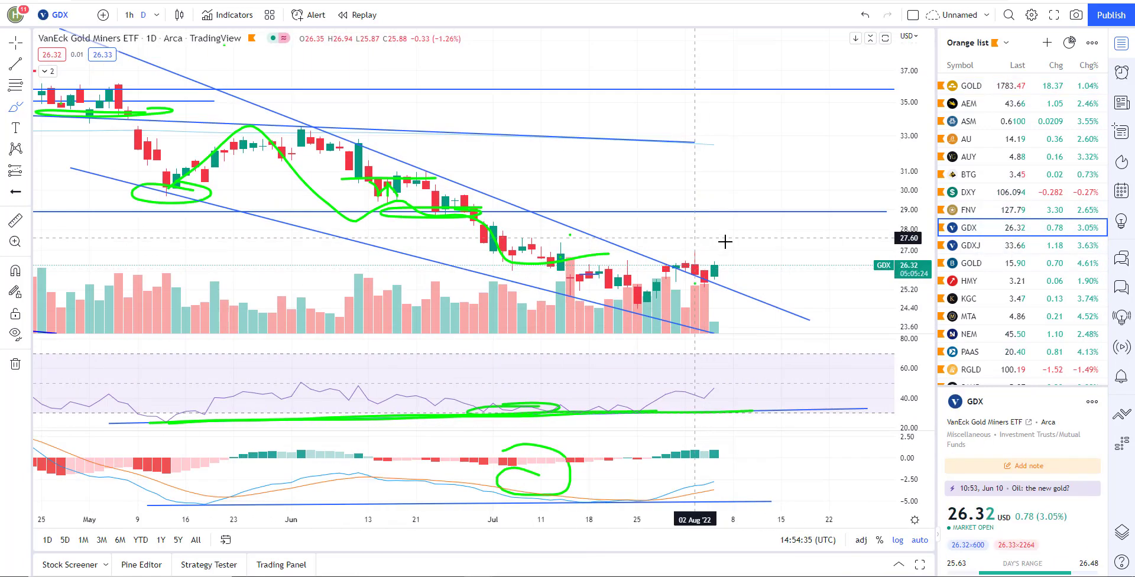
pyautogui.scroll(-5, 724, 241)
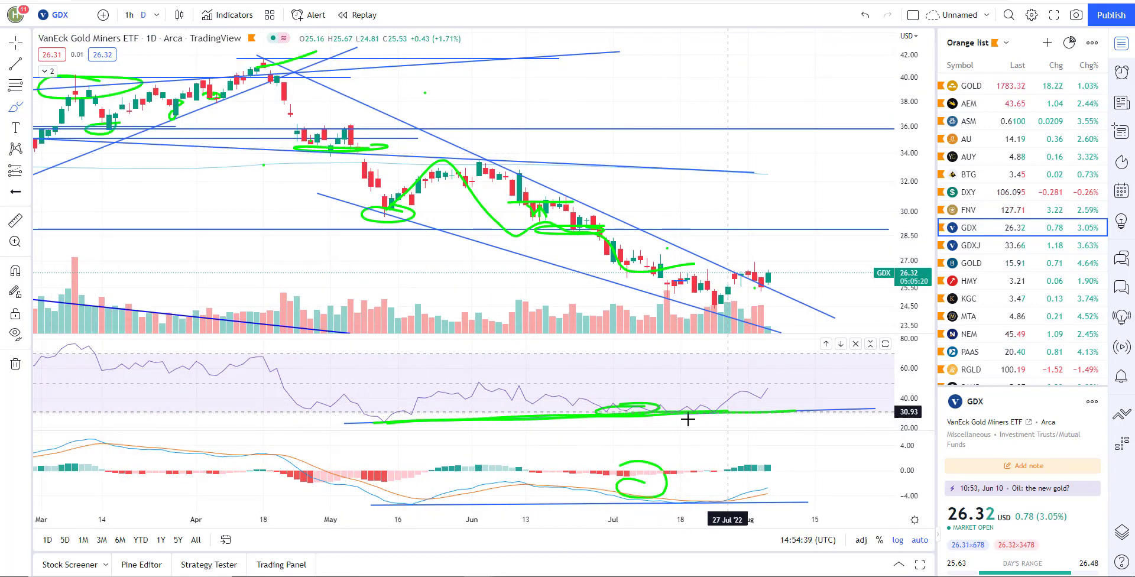
pyautogui.scroll(5, 653, 456)
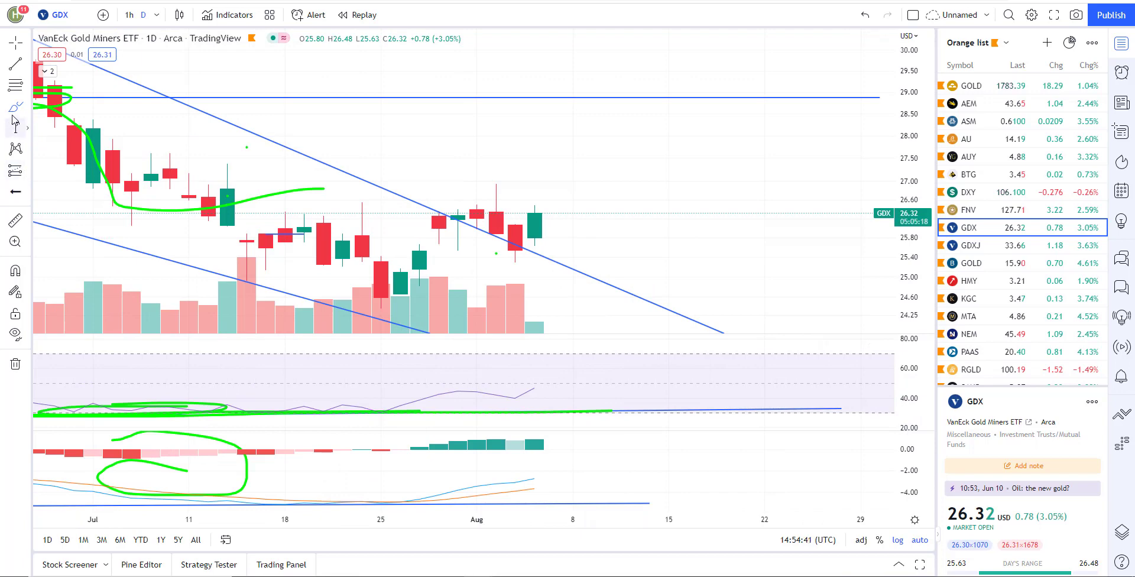
# - Brush green marks on GDX's early-August pullback to the broken upper line, with an arrow and an upward stroke at the latest candle
pyautogui.click(13, 118)
pyautogui.click(65, 108)
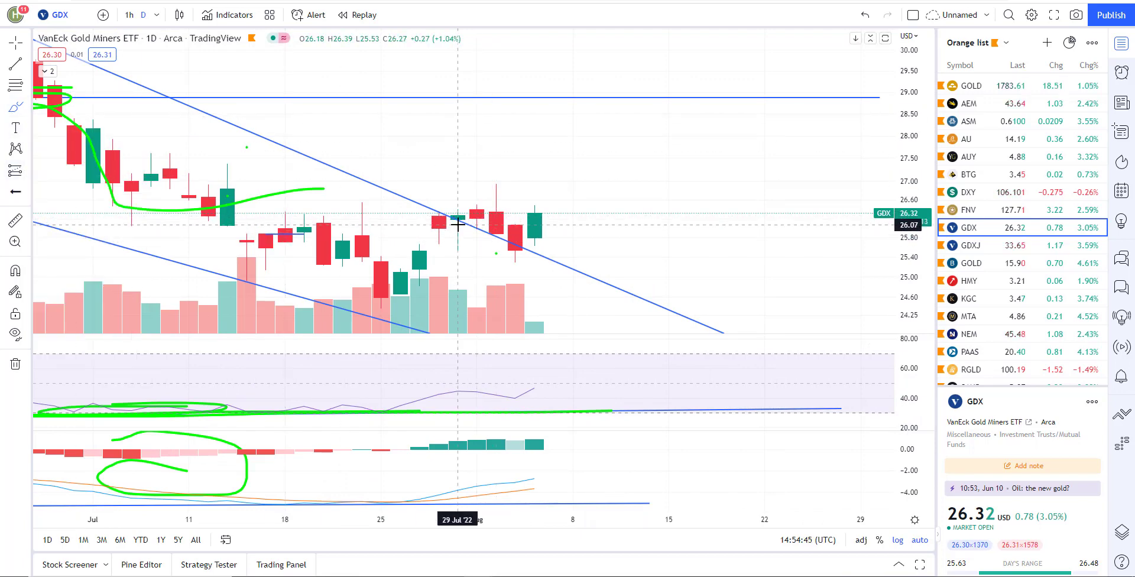
pyautogui.moveTo(458, 225)
pyautogui.mouseDown()
pyautogui.moveTo(468, 219)
pyautogui.moveTo(514, 244)
pyautogui.mouseUp()
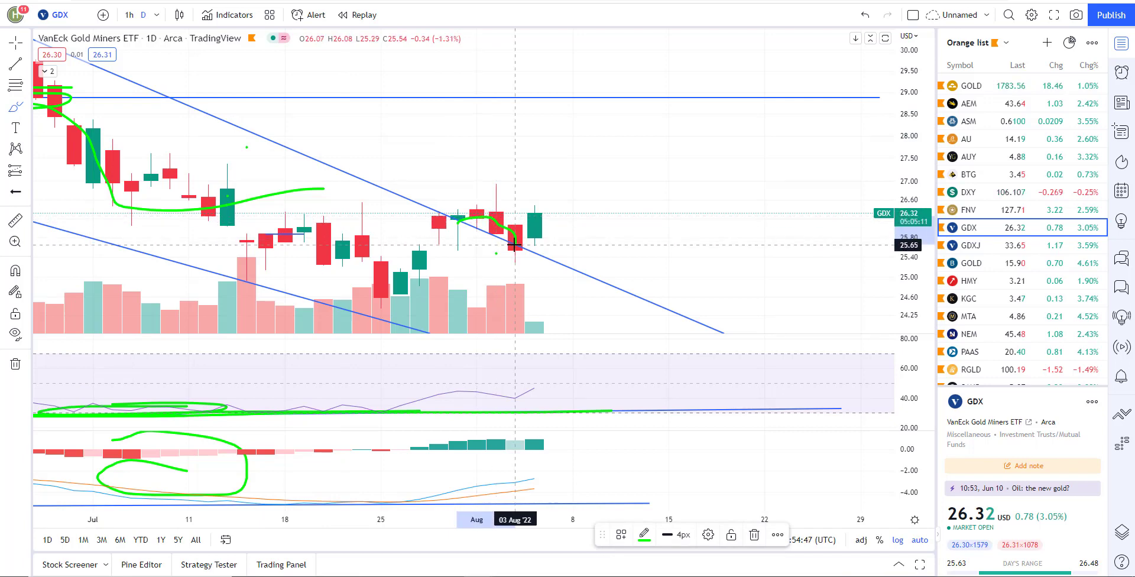
pyautogui.moveTo(628, 243)
pyautogui.mouseDown()
pyautogui.moveTo(541, 242)
pyautogui.moveTo(550, 249)
pyautogui.mouseUp()
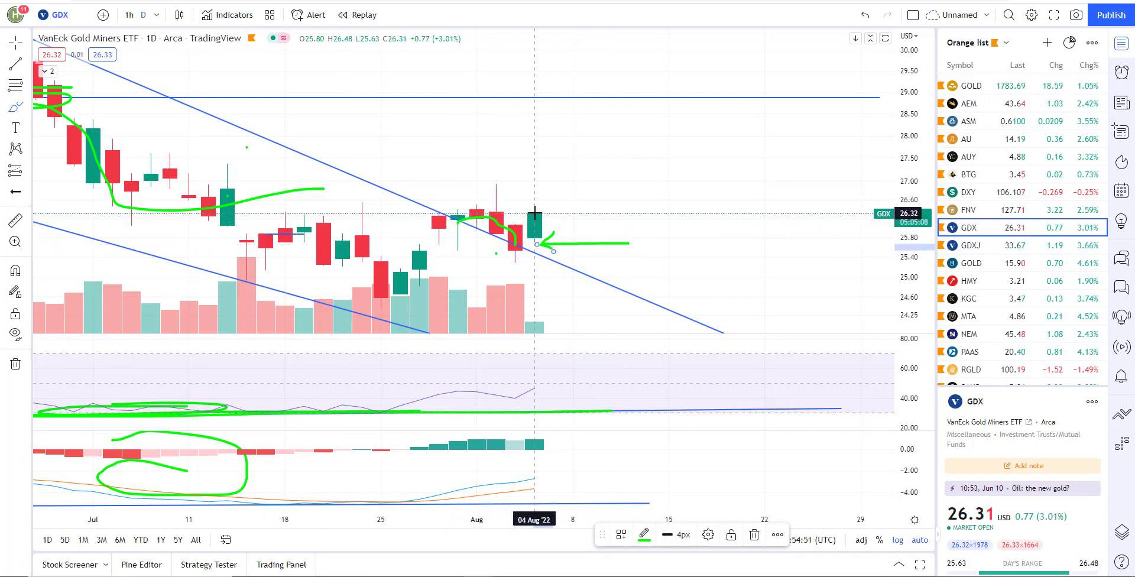
pyautogui.moveTo(538, 186); pyautogui.dragTo(538, 186)
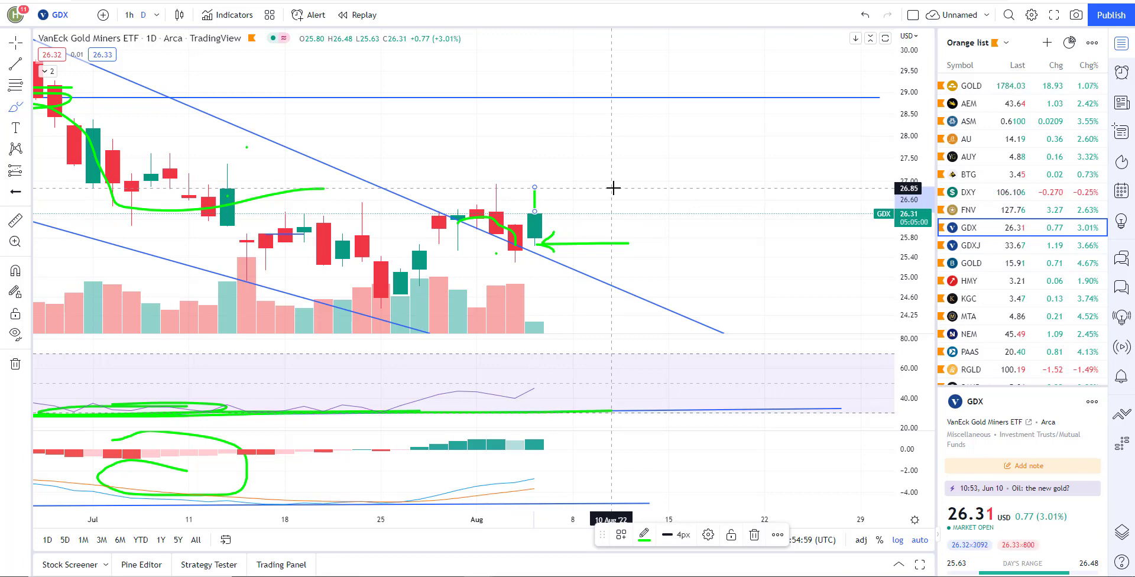
# - Brush a green projected path from GDX's latest candle up to the horizontal line near 28.87, back down, and up to about 32
pyautogui.scroll(-3, 606, 192)
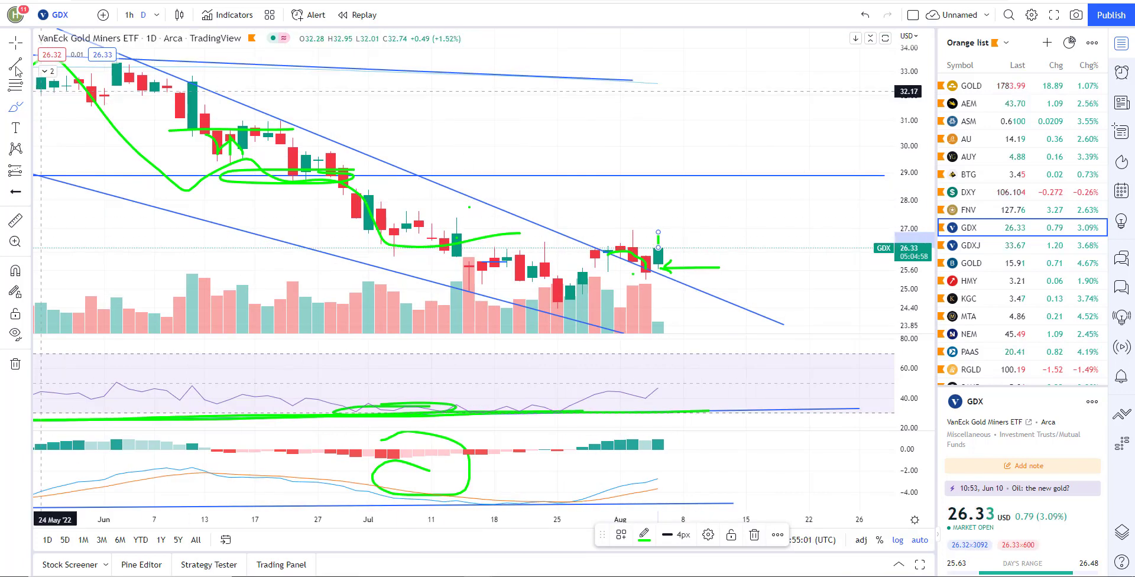
pyautogui.click(26, 45)
pyautogui.scroll(-2, 306, 193)
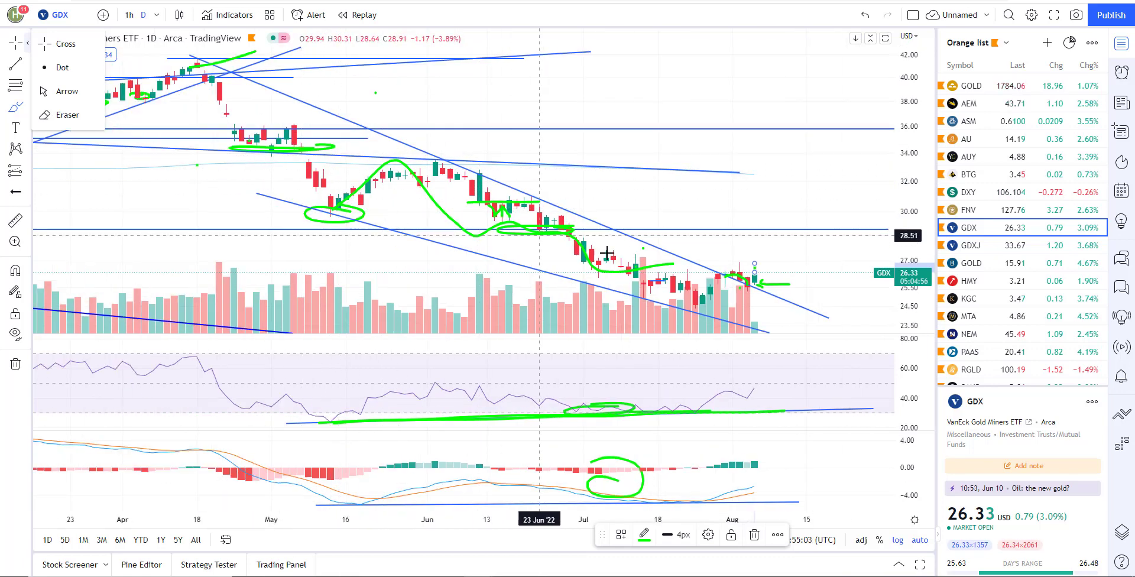
pyautogui.scroll(-3, 694, 258)
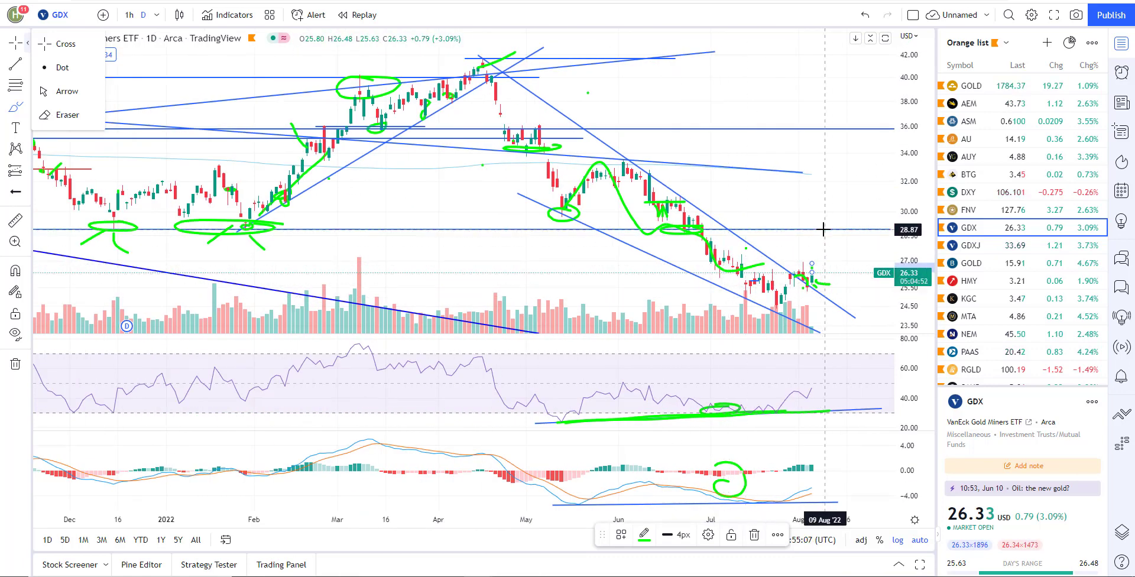
pyautogui.scroll(-3, 824, 232)
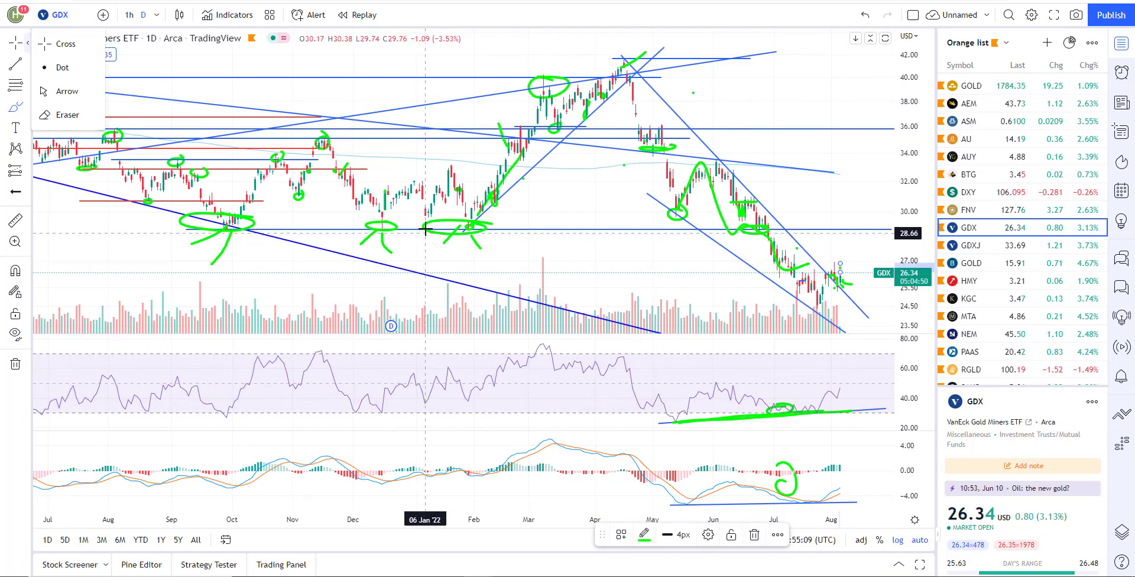
pyautogui.scroll(5, 447, 243)
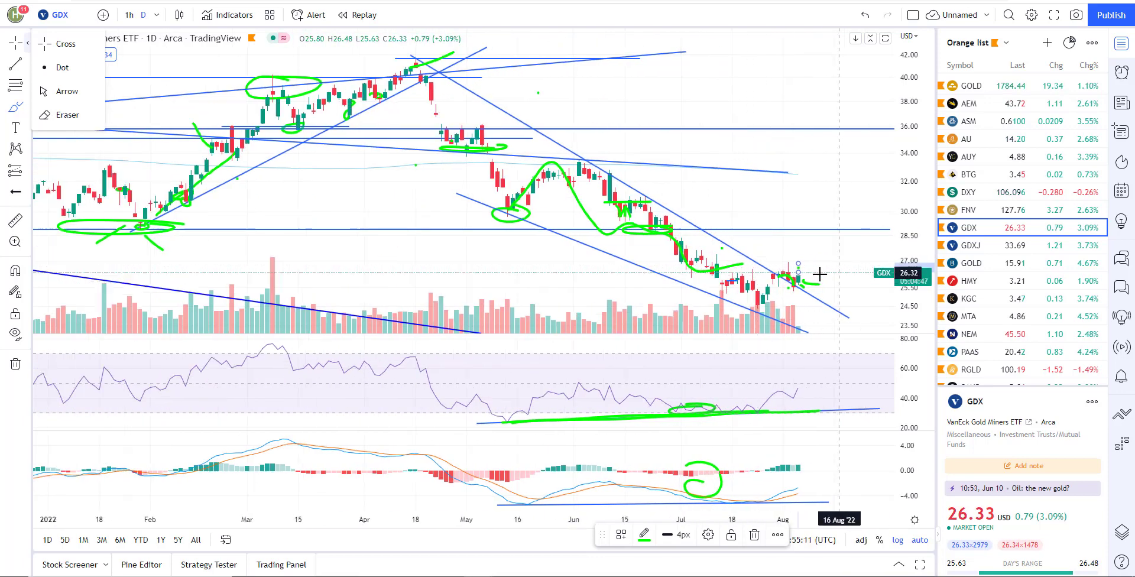
pyautogui.click(27, 108)
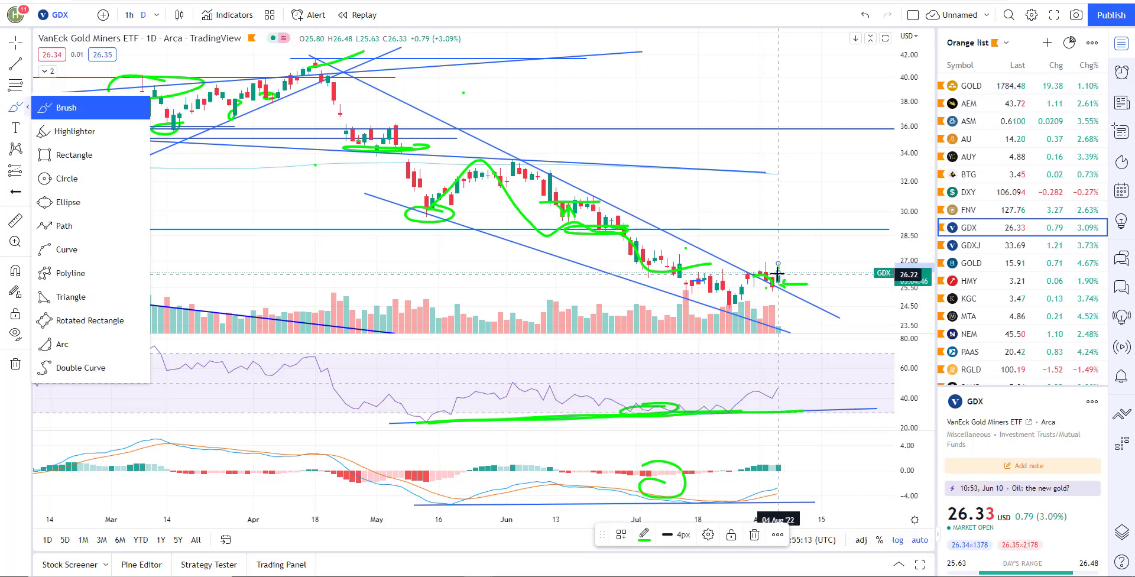
pyautogui.moveTo(778, 283); pyautogui.dragTo(802, 228)
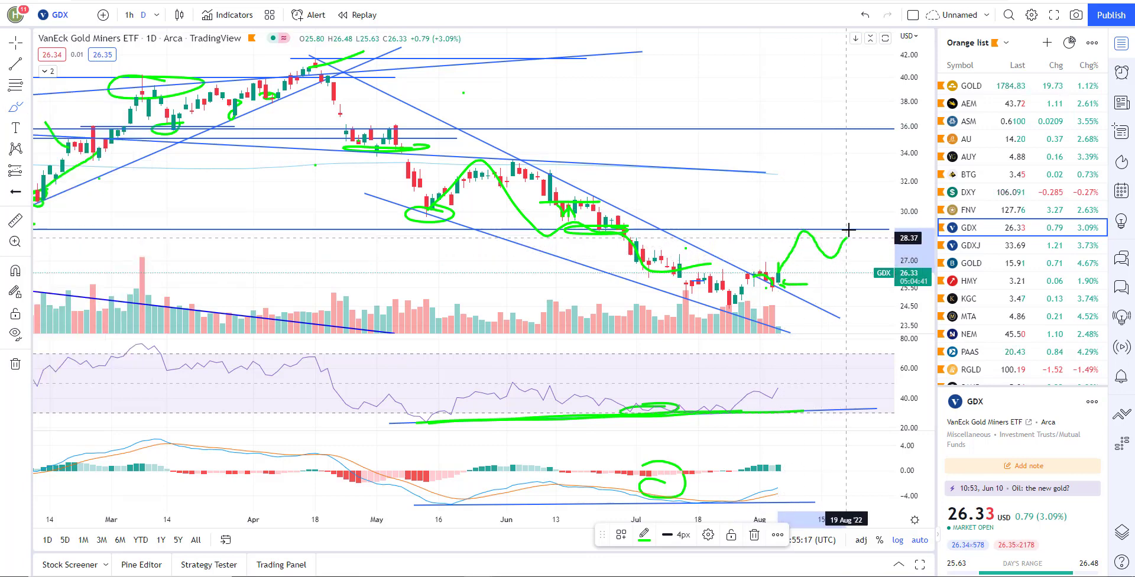
pyautogui.moveTo(848, 229); pyautogui.dragTo(877, 179)
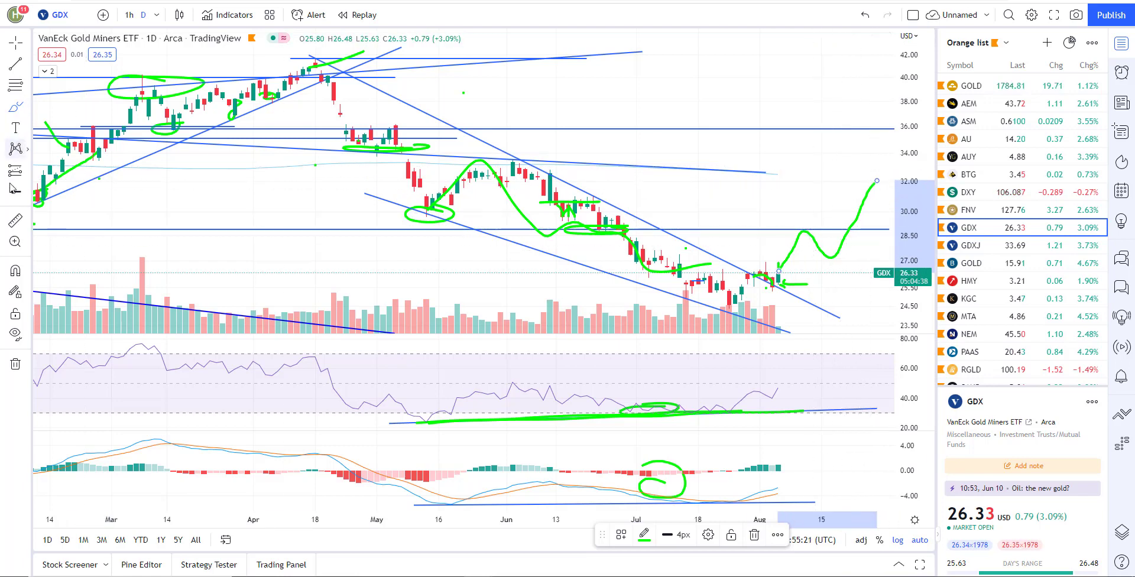
# - Measure the price move from GDX's latest candle up to the horizontal line at 28.88, and clear the measurement
pyautogui.click(16, 219)
pyautogui.scroll(3, 772, 337)
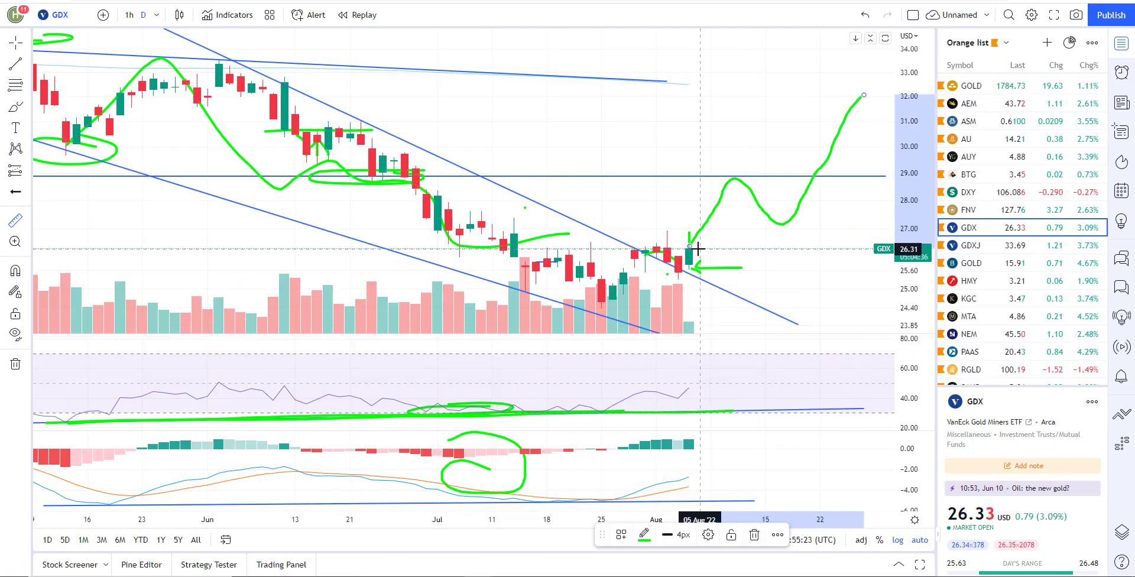
pyautogui.click(698, 249)
pyautogui.click(708, 176)
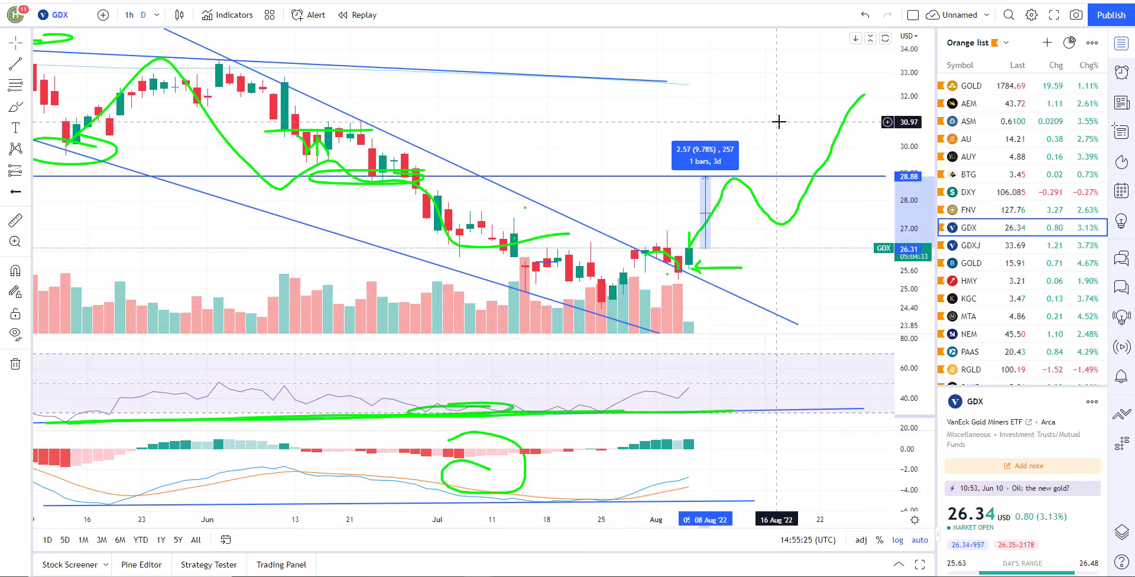
pyautogui.click(779, 121)
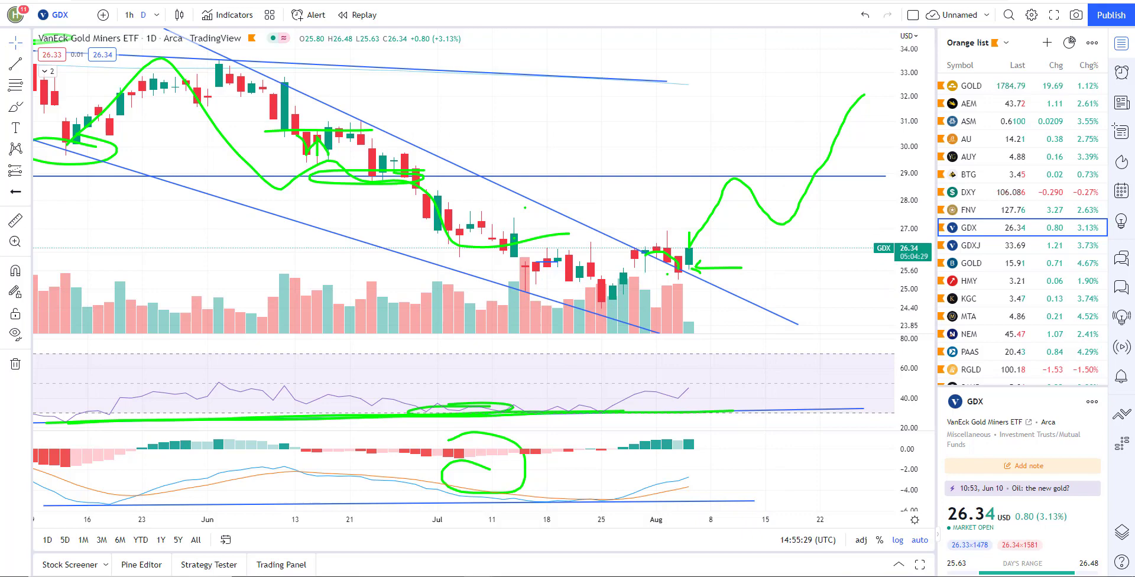
# - Open the AG daily chart from the Orange list, circle the late-July candle in green and brush the price path up to the latest candle
pyautogui.scroll(-3, 1046, 173)
pyautogui.click(970, 354)
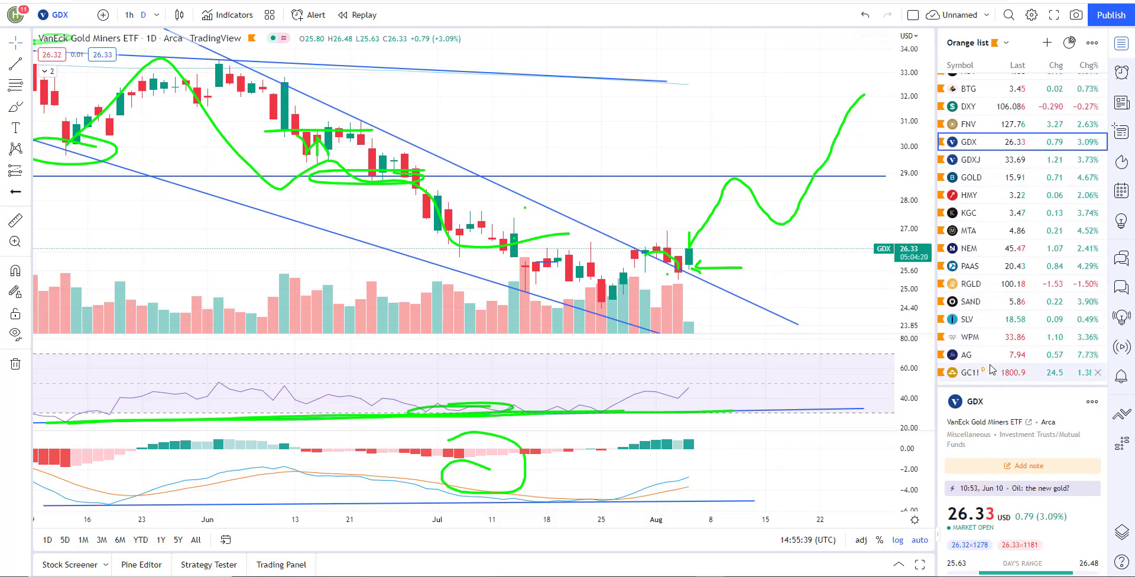
pyautogui.scroll(4, 719, 179)
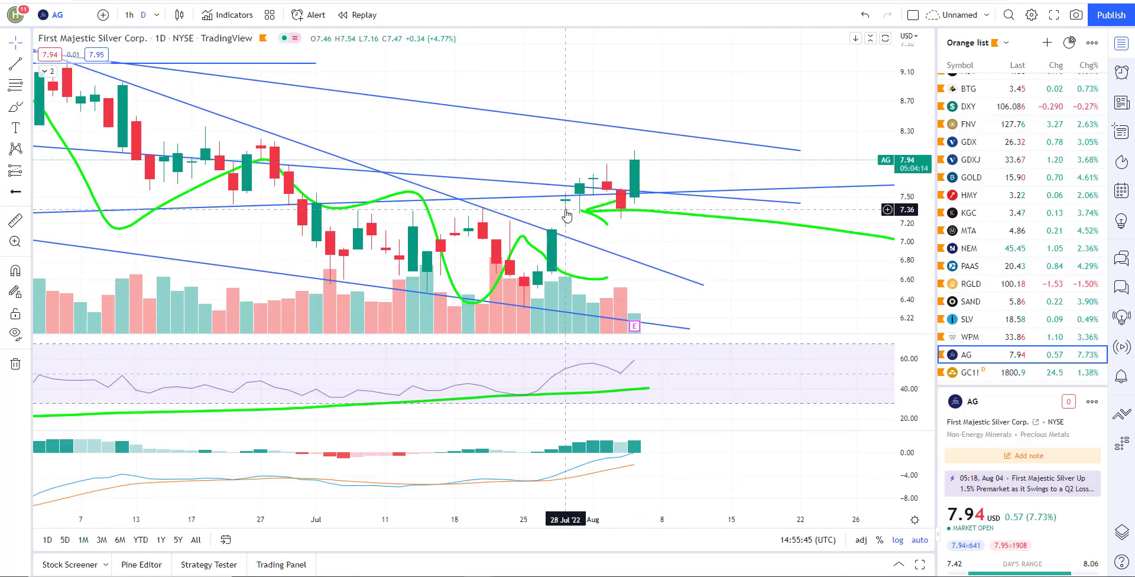
pyautogui.scroll(-4, 566, 217)
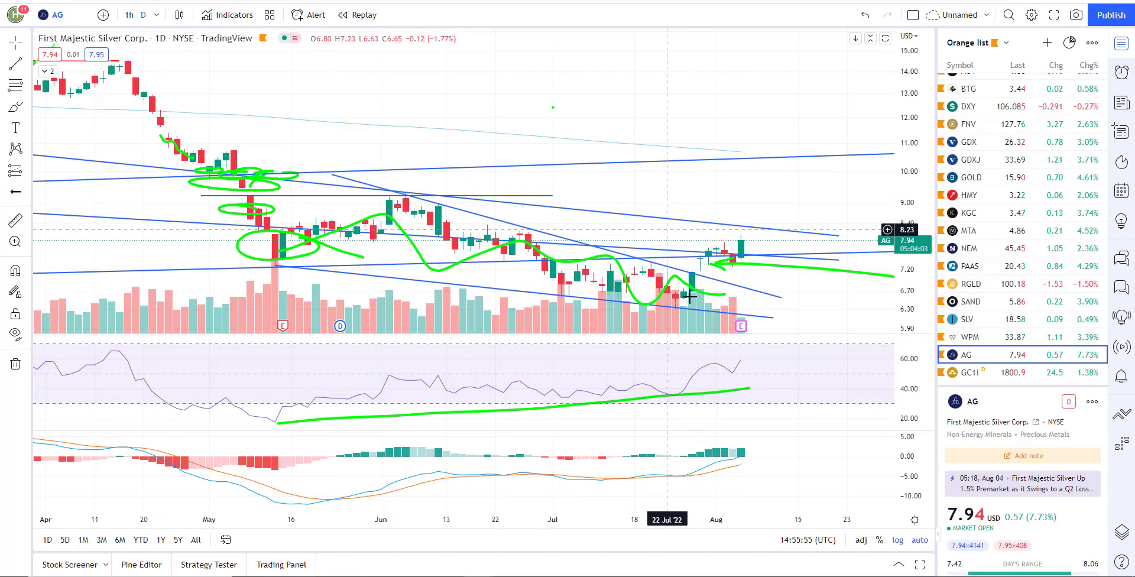
pyautogui.scroll(3, 651, 205)
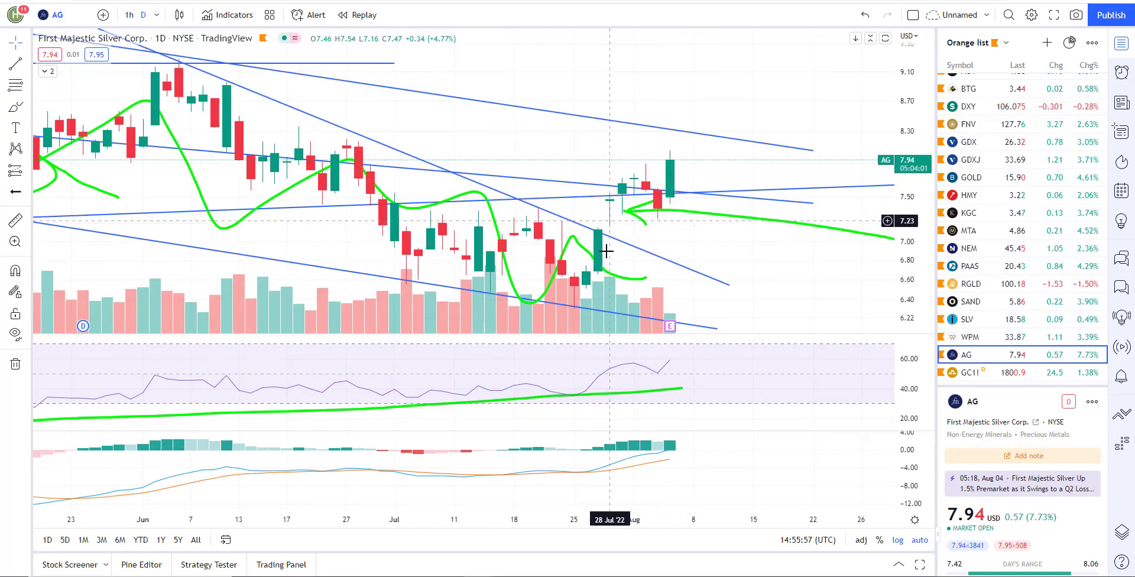
pyautogui.scroll(2, 606, 251)
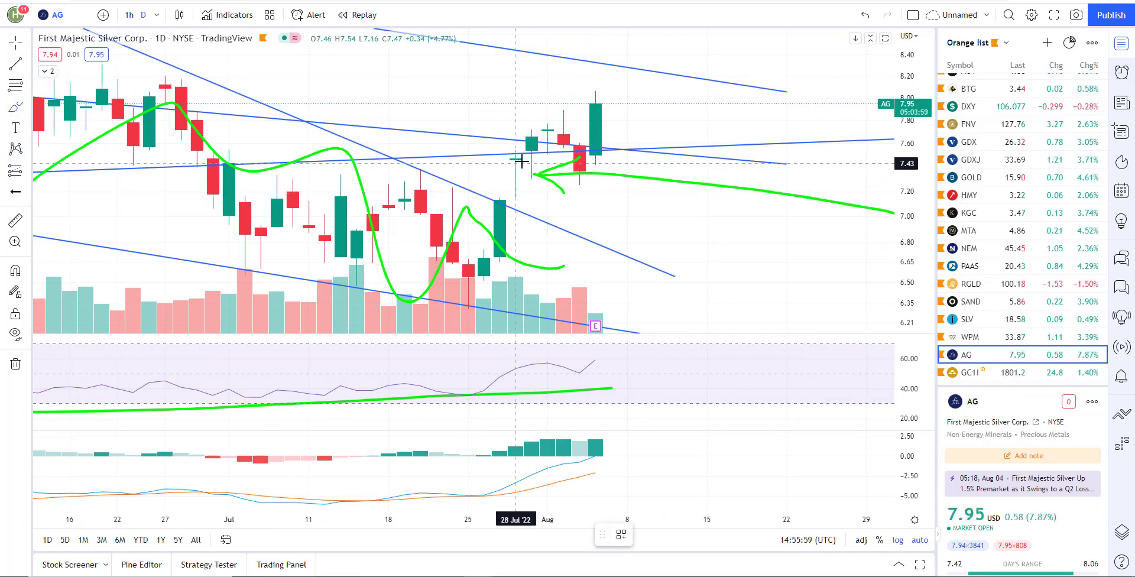
pyautogui.moveTo(521, 160)
pyautogui.mouseDown()
pyautogui.moveTo(504, 179)
pyautogui.moveTo(556, 139)
pyautogui.moveTo(587, 158)
pyautogui.moveTo(604, 105)
pyautogui.mouseUp()
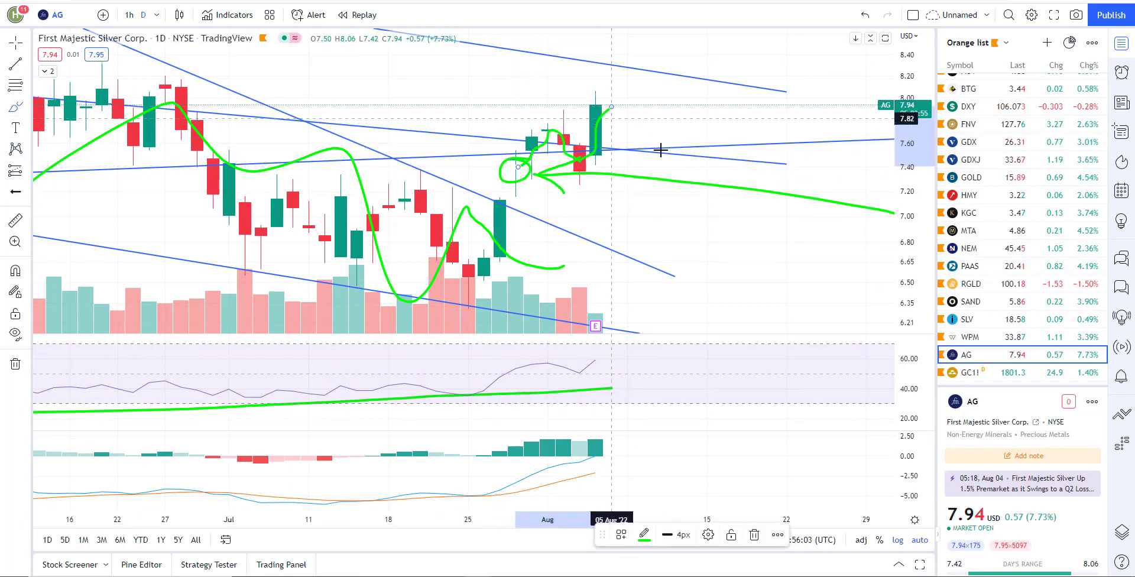
# - Brush green strokes upward from AG's circled highs along the falling trendline, from early 2021 through January 2022
pyautogui.scroll(-3, 660, 150)
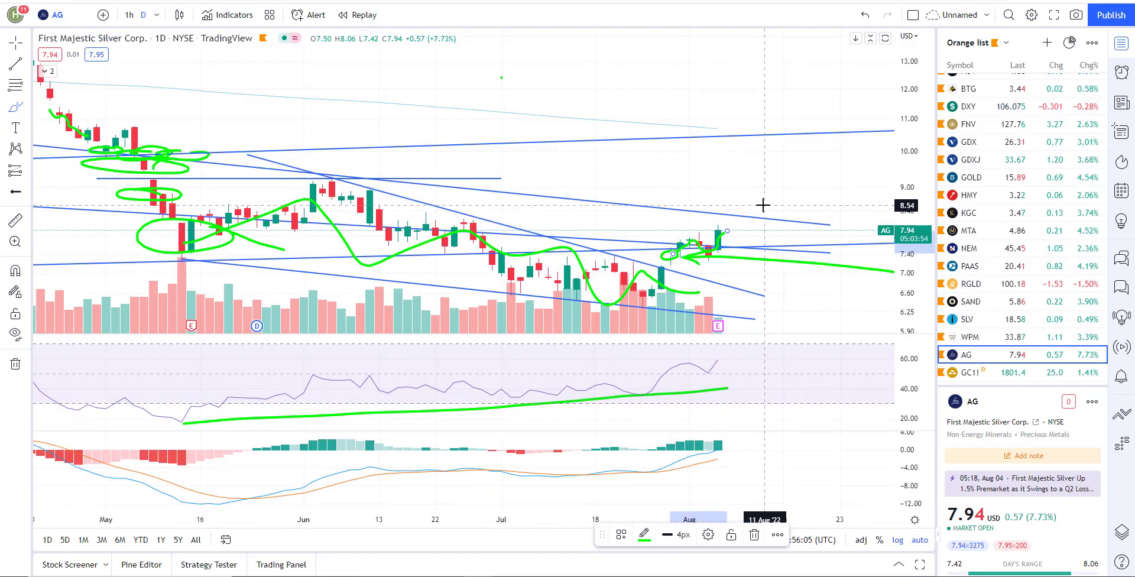
pyautogui.scroll(-4, 786, 248)
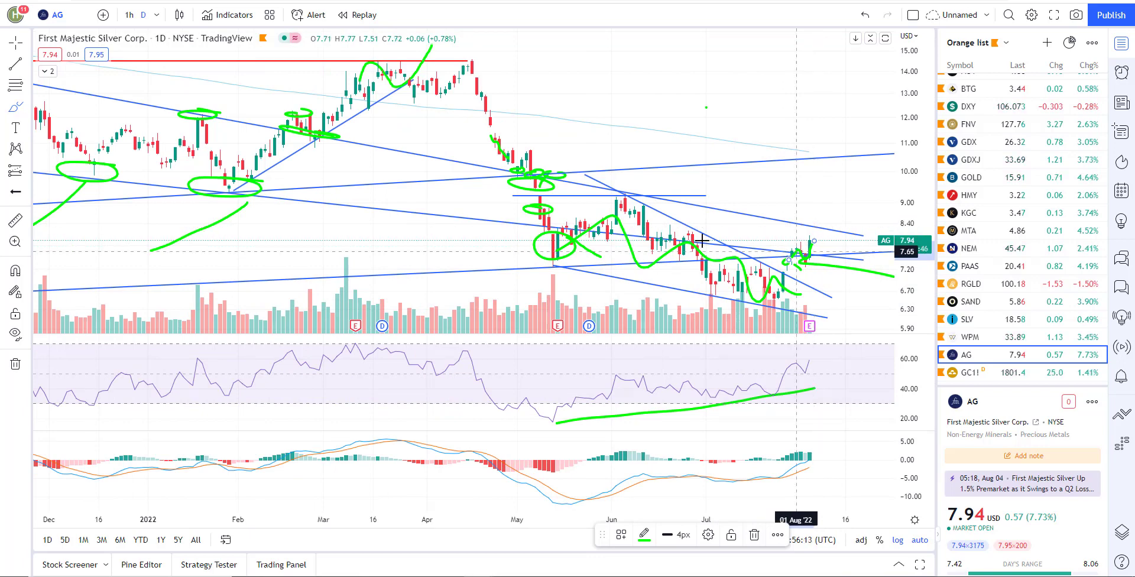
pyautogui.scroll(-6, 645, 237)
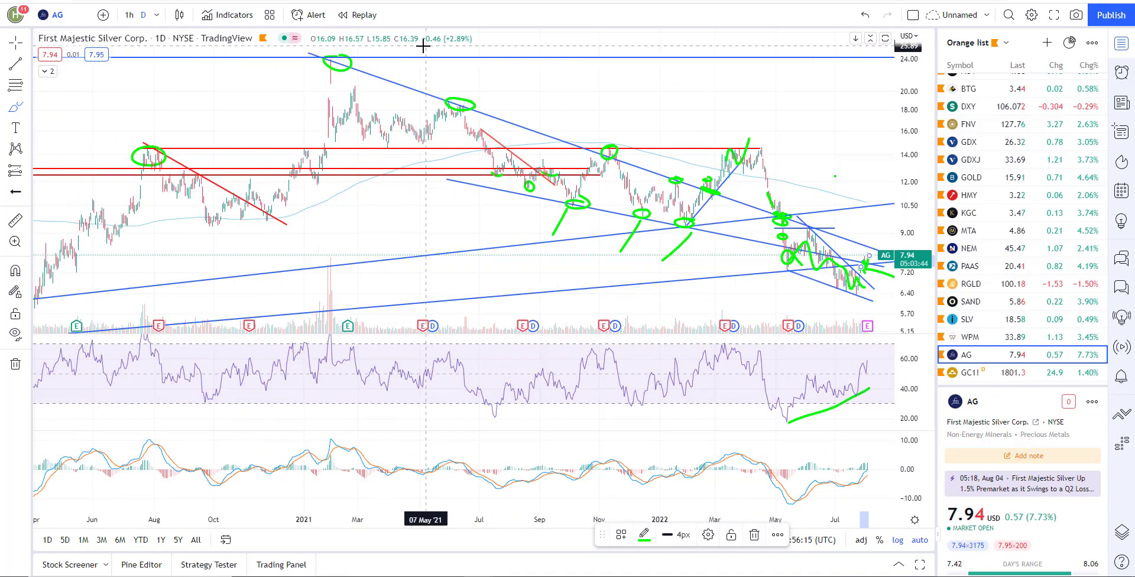
pyautogui.moveTo(423, 46); pyautogui.dragTo(349, 56)
pyautogui.moveTo(467, 100); pyautogui.dragTo(532, 79)
pyautogui.moveTo(609, 144); pyautogui.dragTo(643, 111)
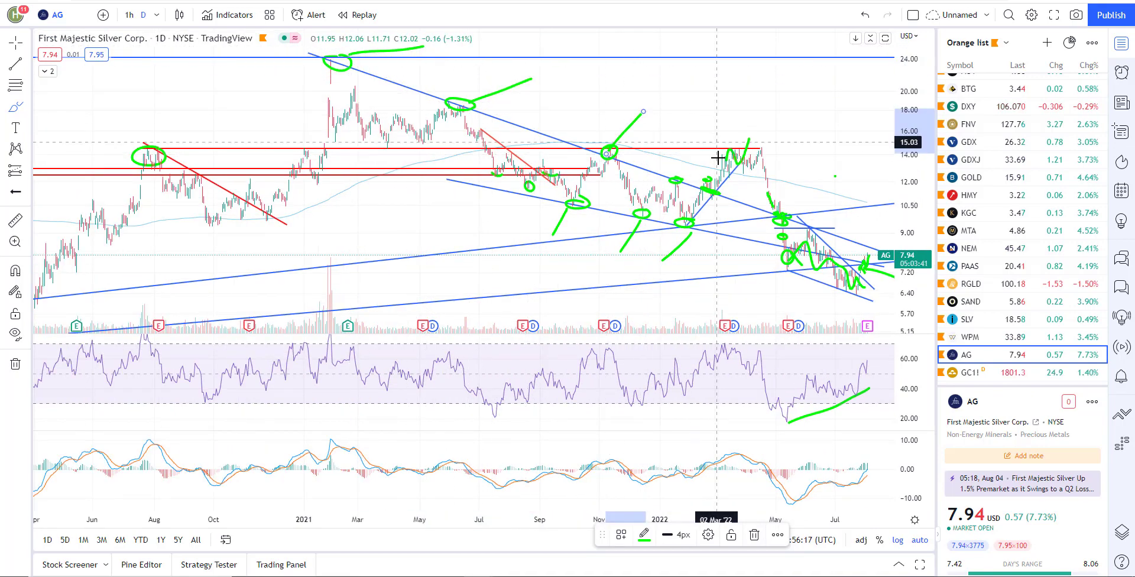
pyautogui.scroll(3, 650, 150)
pyautogui.scroll(3, 688, 161)
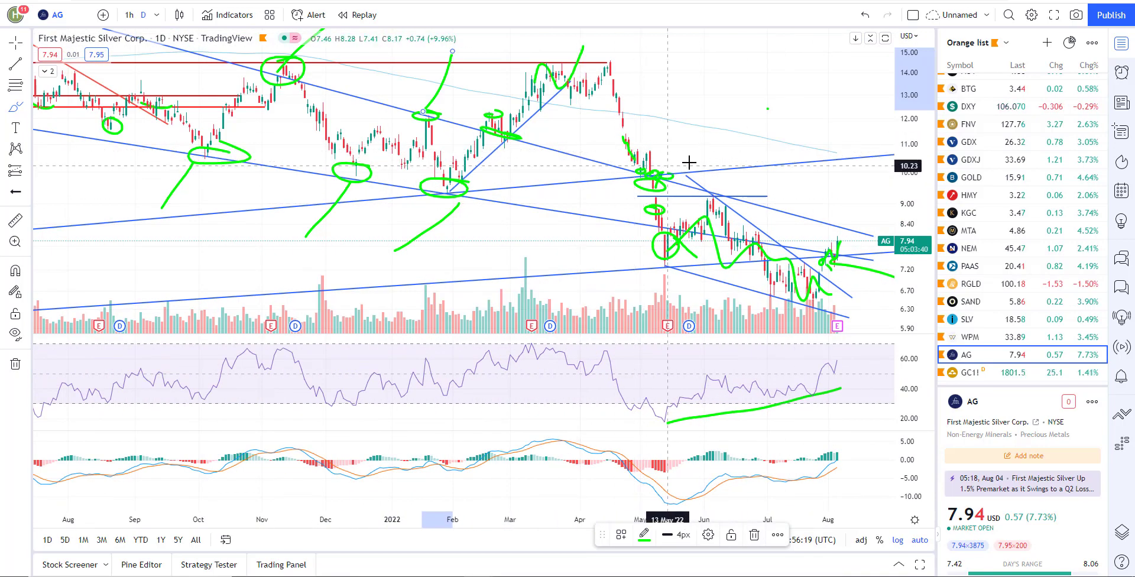
# - Circle in green the area just above AG's latest candle, at the upper falling trendline
pyautogui.scroll(2, 778, 206)
pyautogui.scroll(3, 818, 228)
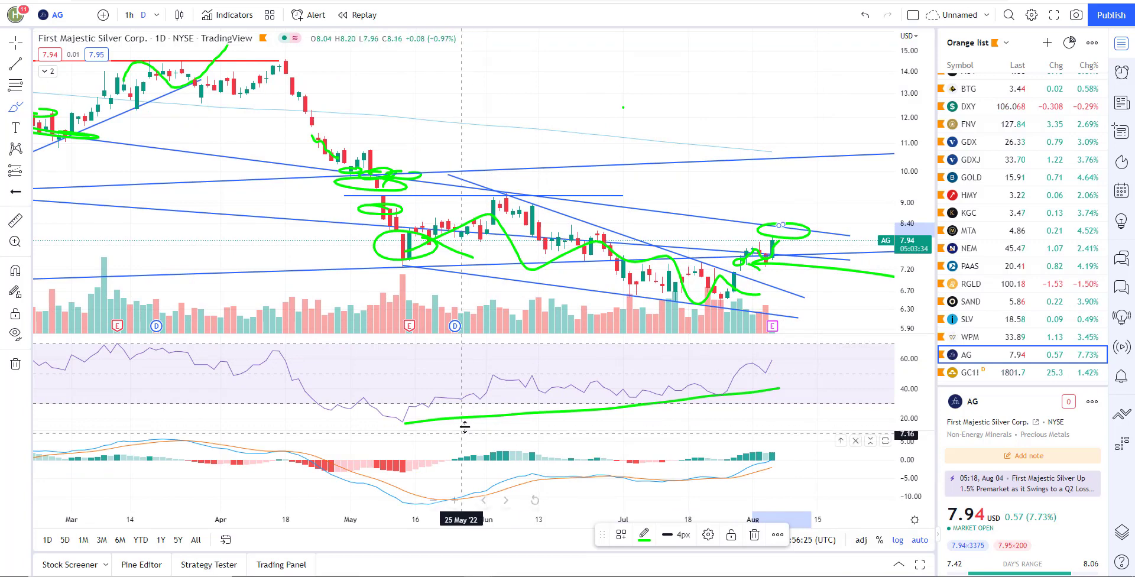
pyautogui.scroll(1, 718, 205)
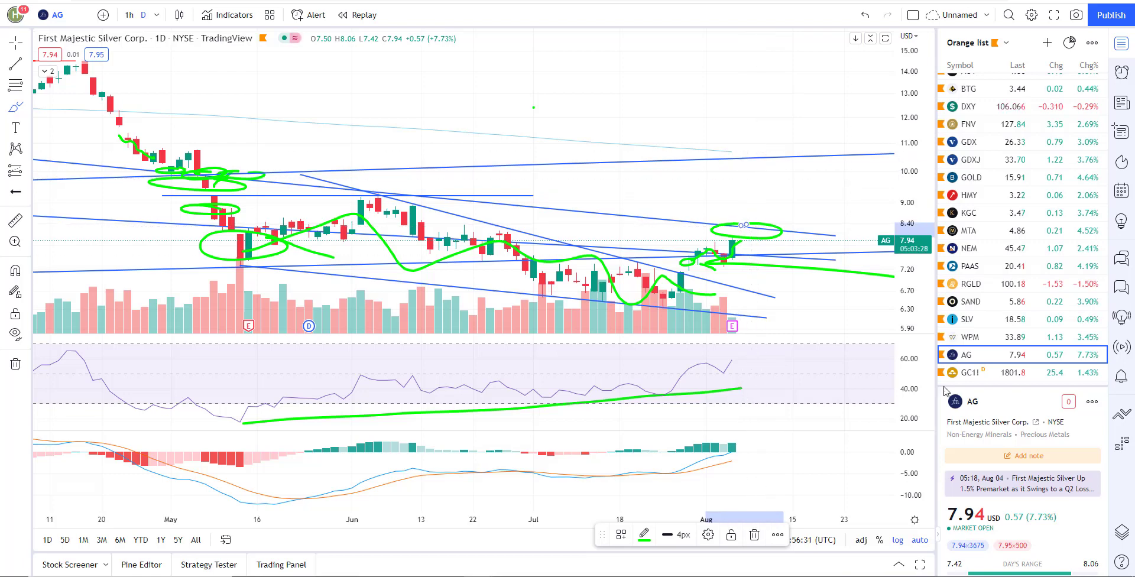
# - Open the DXY daily chart and delete the green circle and falling stroke at the early-August low
pyautogui.click(968, 106)
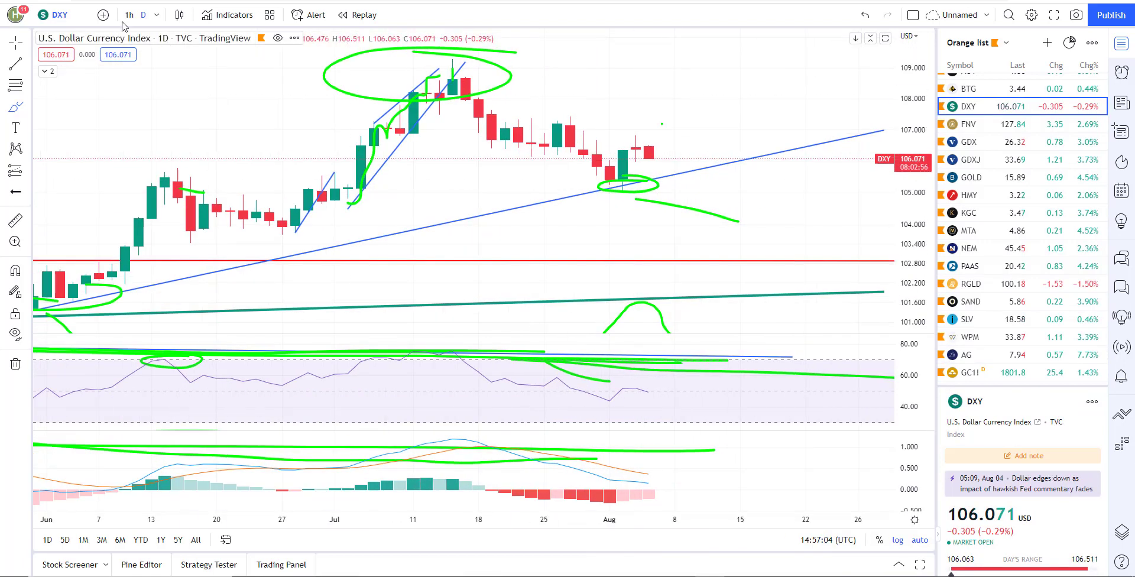
pyautogui.click(640, 181)
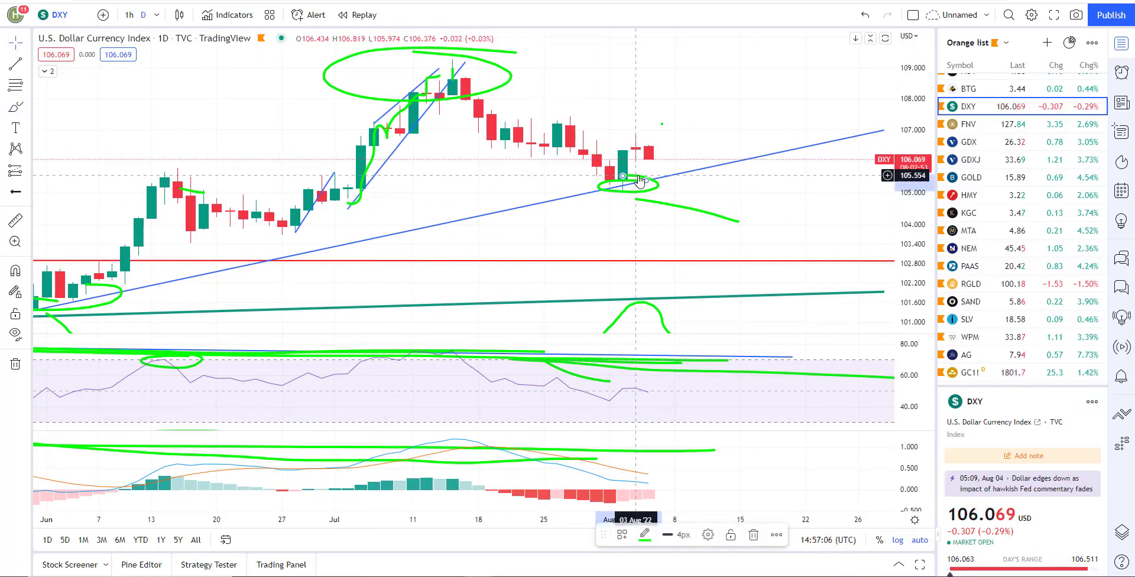
pyautogui.press('Delete')
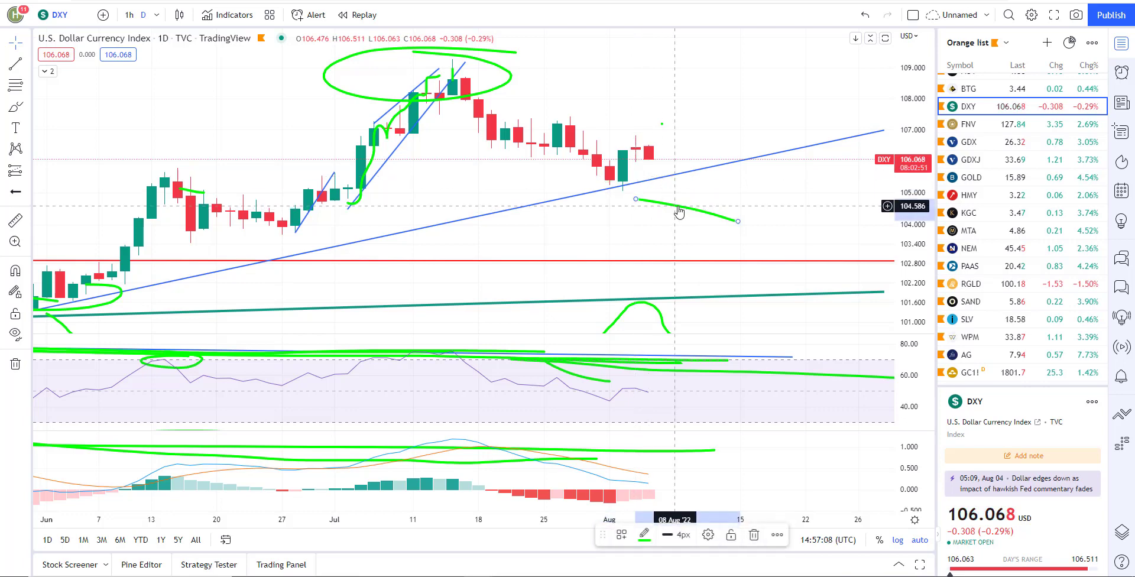
pyautogui.scroll(-1, 514, 171)
pyautogui.scroll(1, 507, 173)
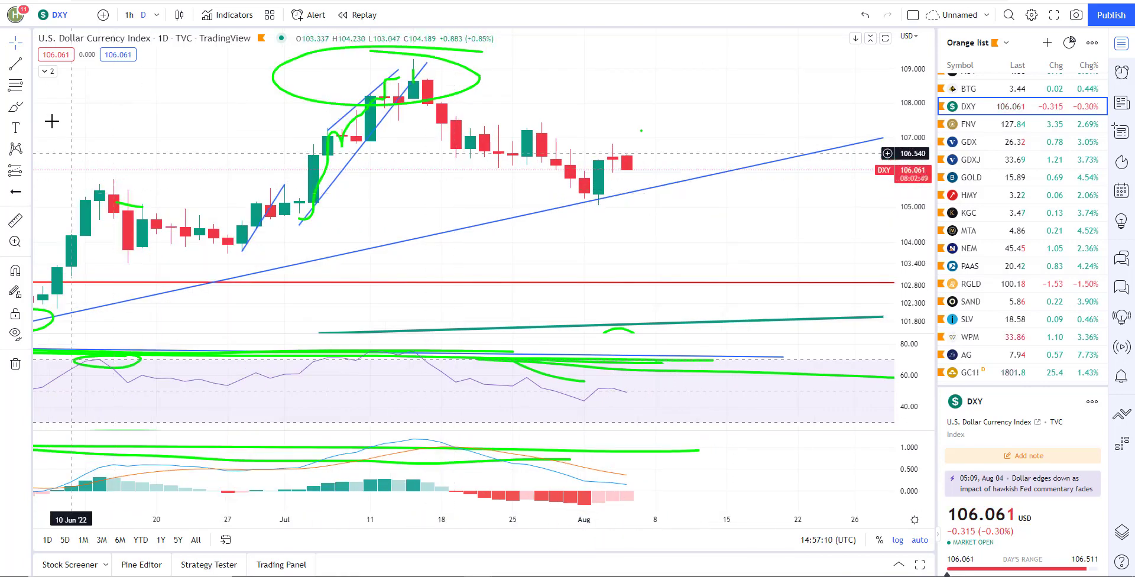
# - Circle DXY's early-August low on the rising trendline and brush green downward strokes from it and the earlier circled lows
pyautogui.click(16, 108)
pyautogui.moveTo(611, 188); pyautogui.dragTo(599, 183)
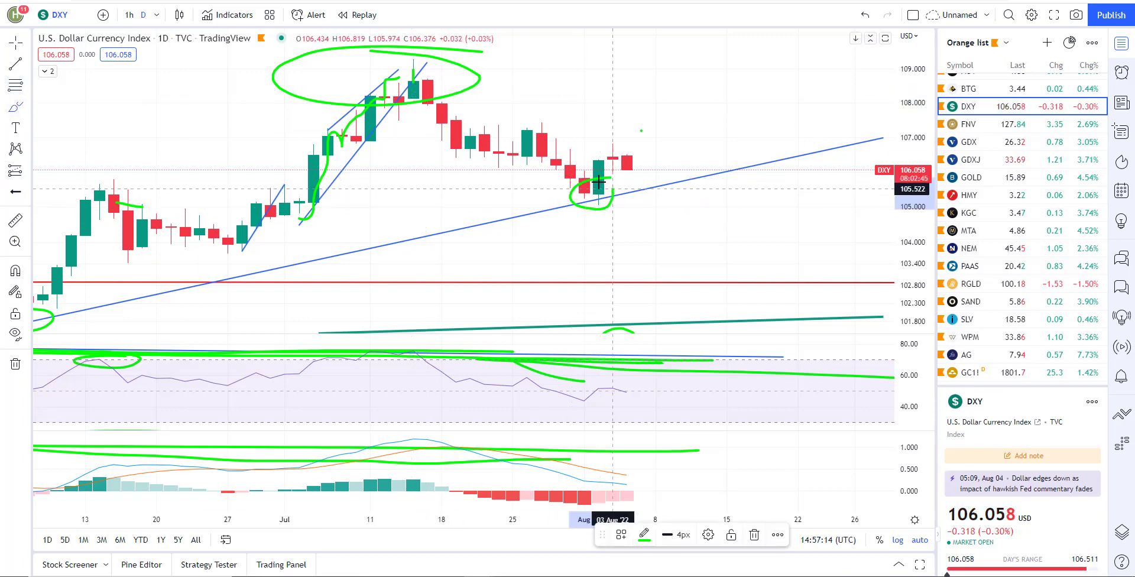
pyautogui.scroll(-2, 507, 253)
pyautogui.scroll(-1, 373, 301)
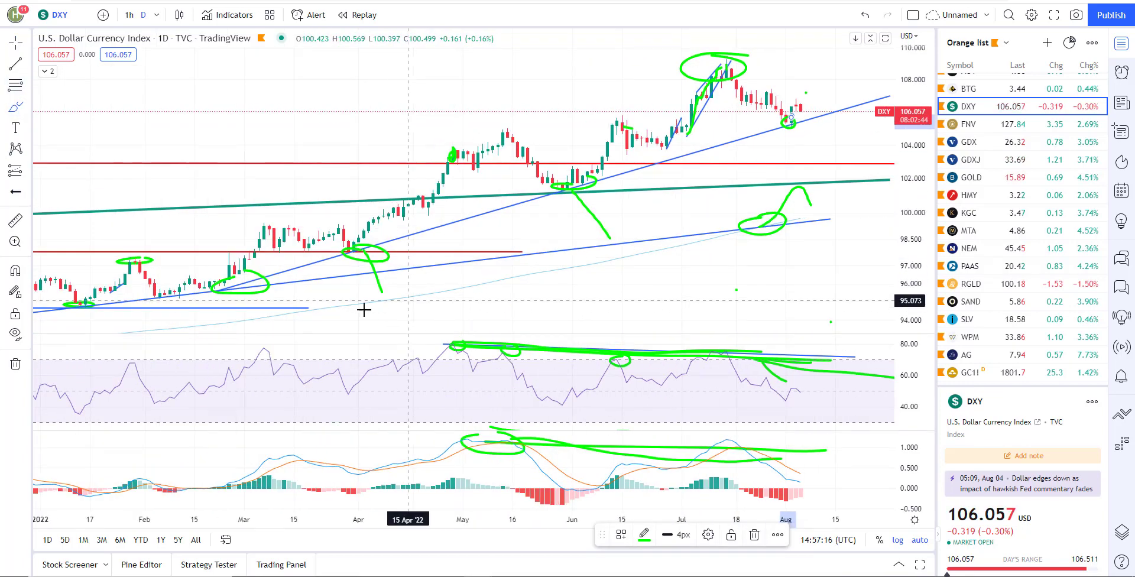
pyautogui.scroll(-1, 373, 308)
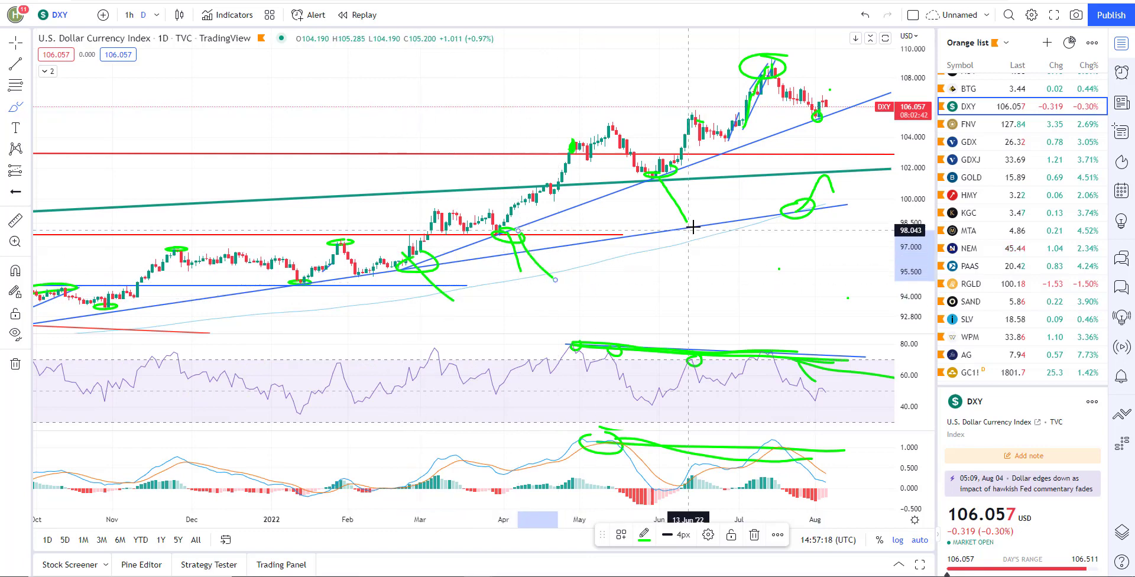
pyautogui.scroll(4, 727, 213)
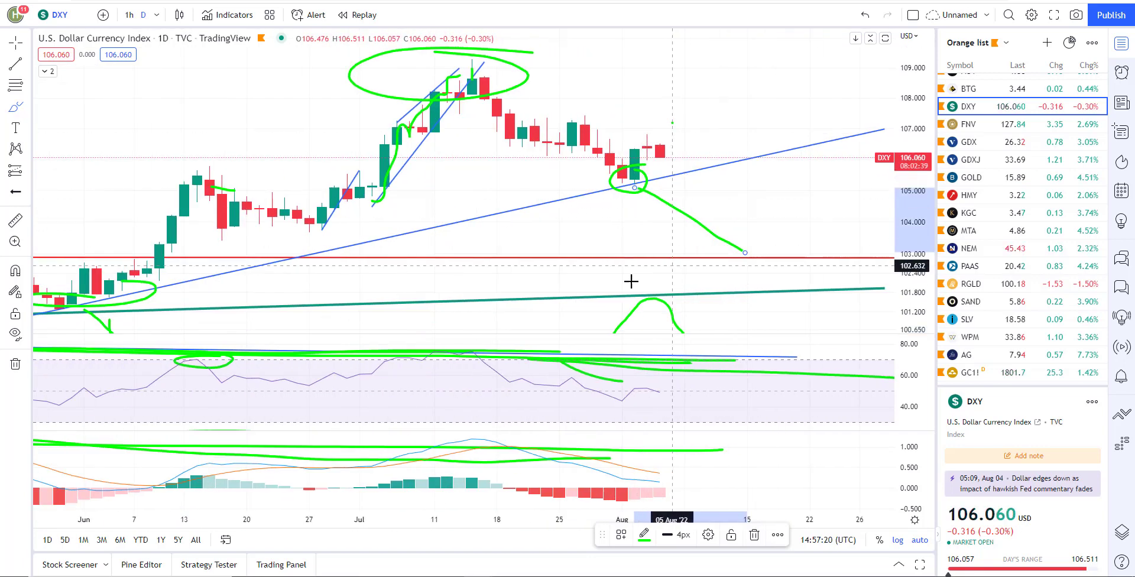
# - Brush a green path from DXY's August low up over the latest candles and down through the rising trendline to about 104.6
pyautogui.scroll(2, 630, 281)
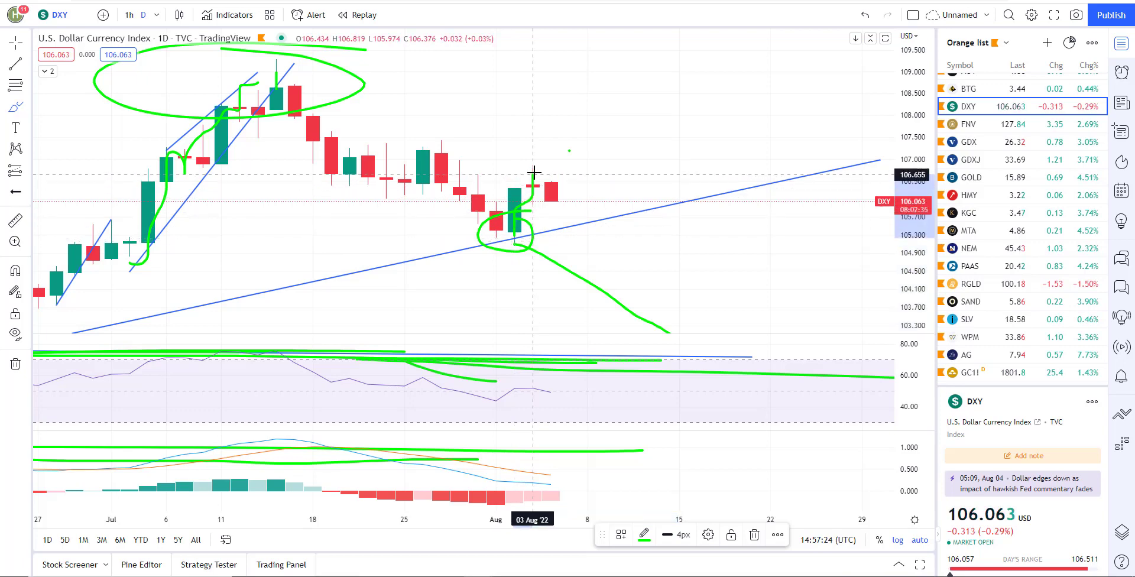
pyautogui.moveTo(562, 196); pyautogui.dragTo(587, 220)
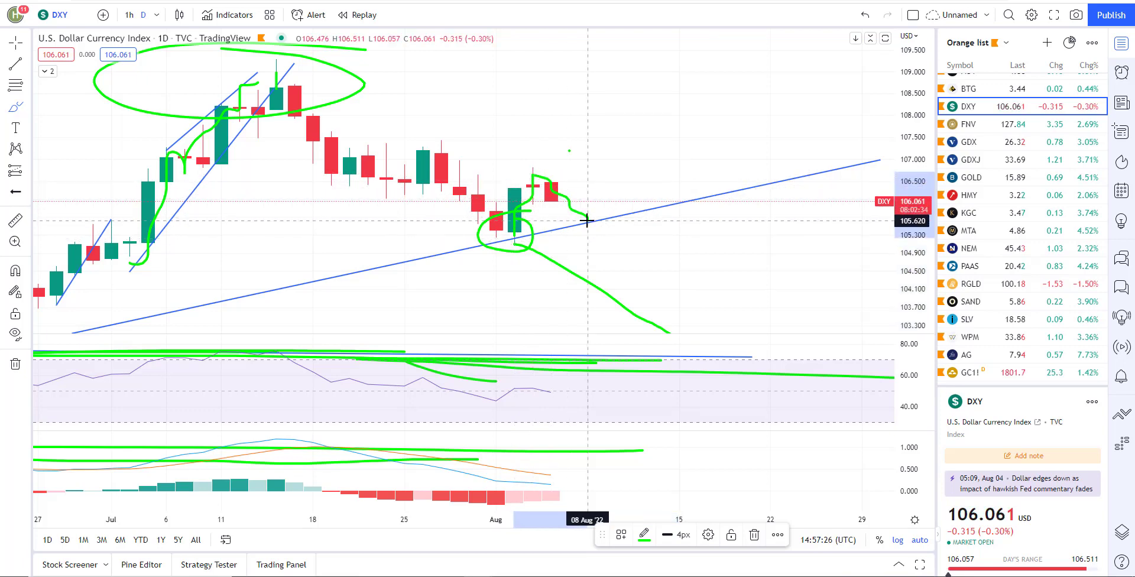
pyautogui.moveTo(617, 266); pyautogui.dragTo(624, 265)
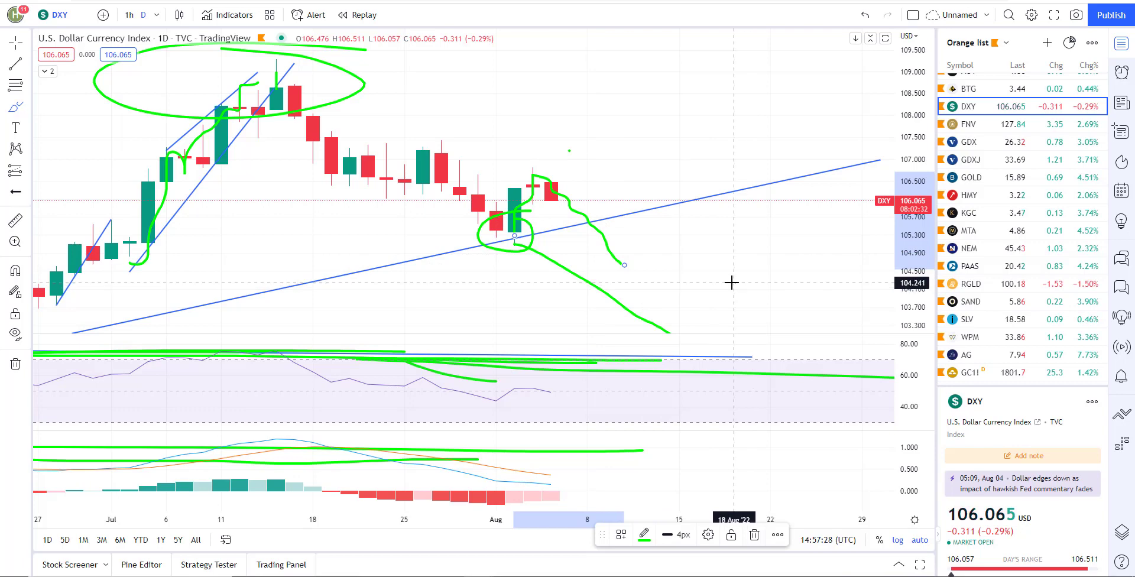
# - Delete the green strokes along DXY's RSI trendline and the two long green strokes in the MACD pane
pyautogui.scroll(-5, 544, 329)
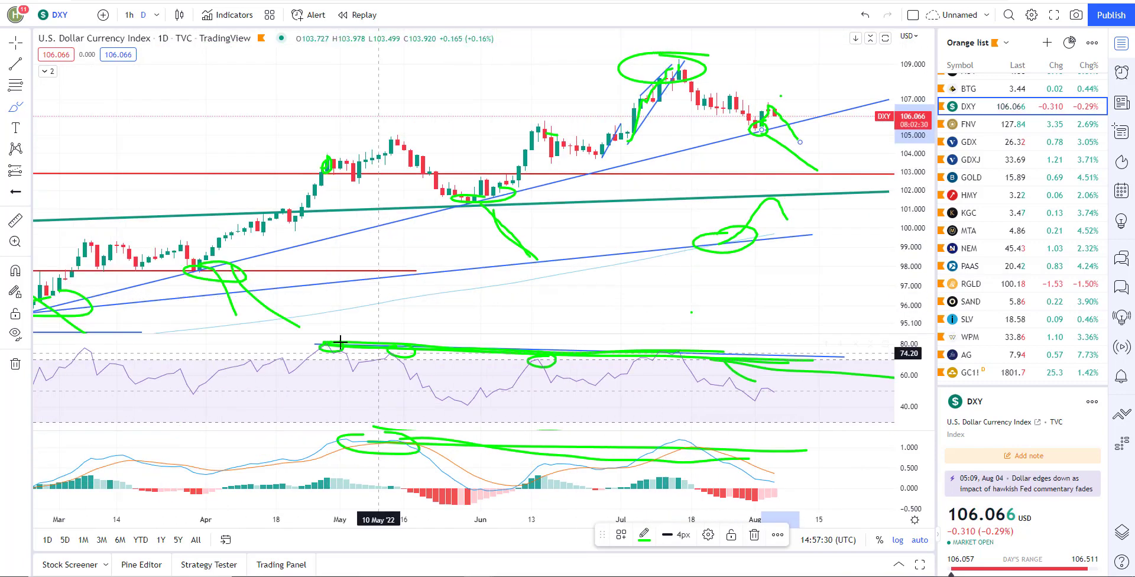
pyautogui.click(487, 357)
pyautogui.click(488, 354)
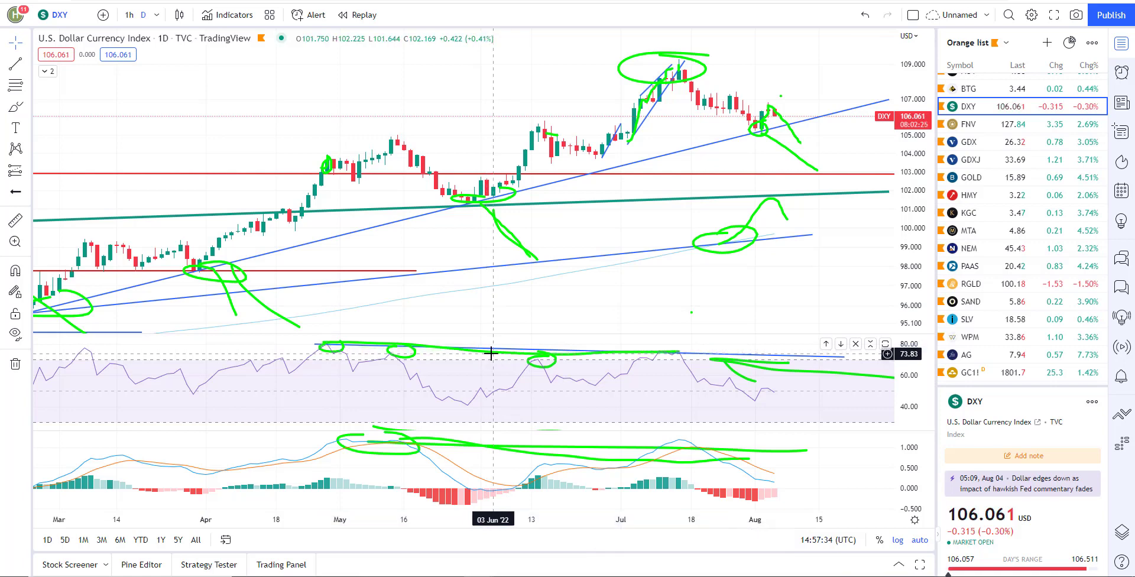
pyautogui.click(493, 362)
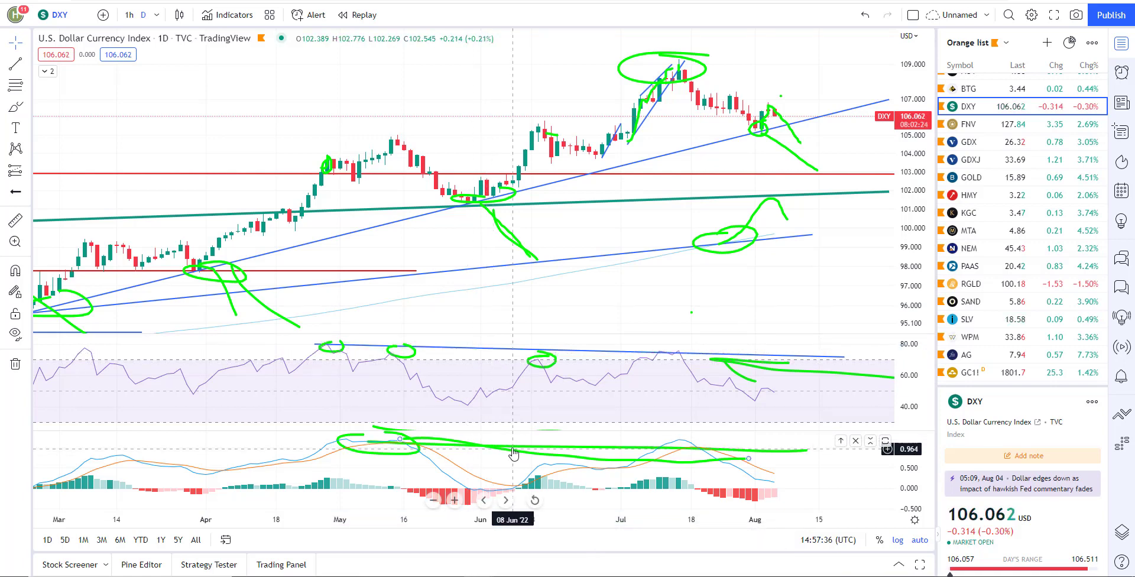
pyautogui.press('Delete')
pyautogui.click(331, 350)
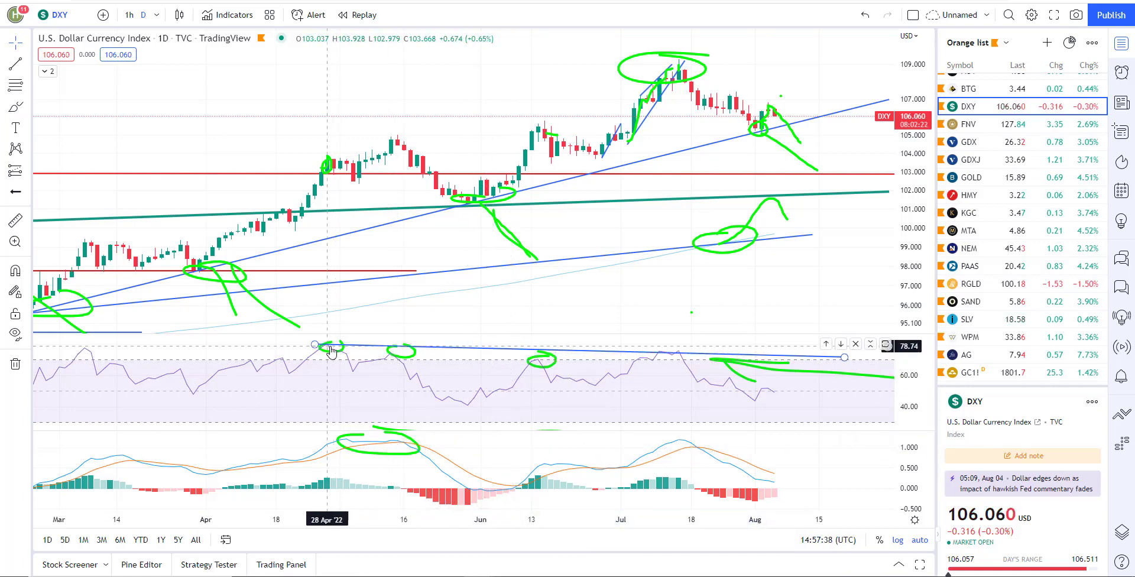
pyautogui.click(656, 362)
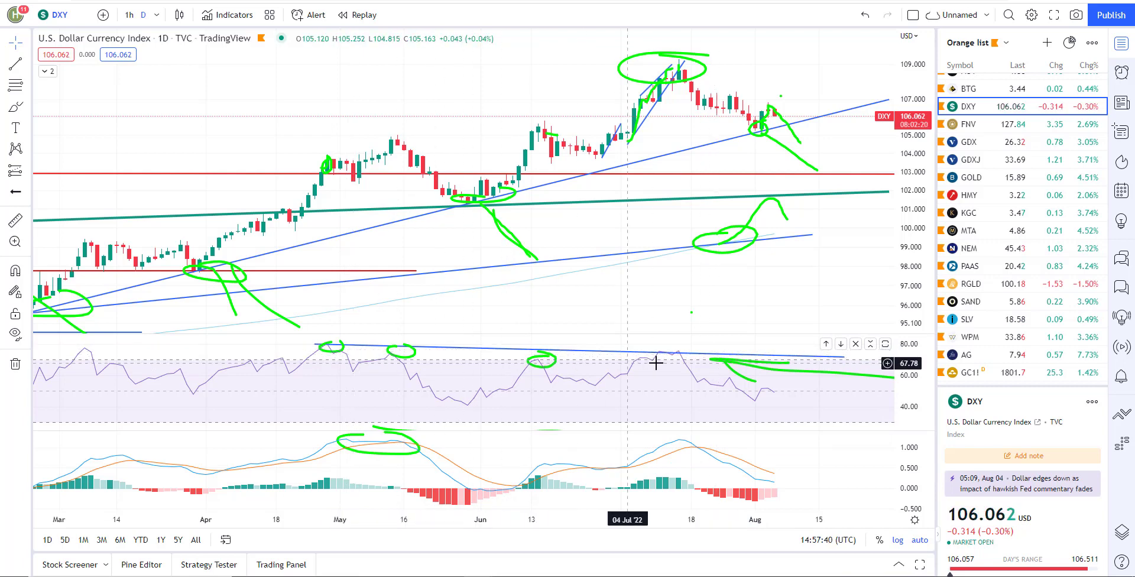
# - Circle DXY's mid-May, mid-June and mid-July price highs in green
pyautogui.click(15, 107)
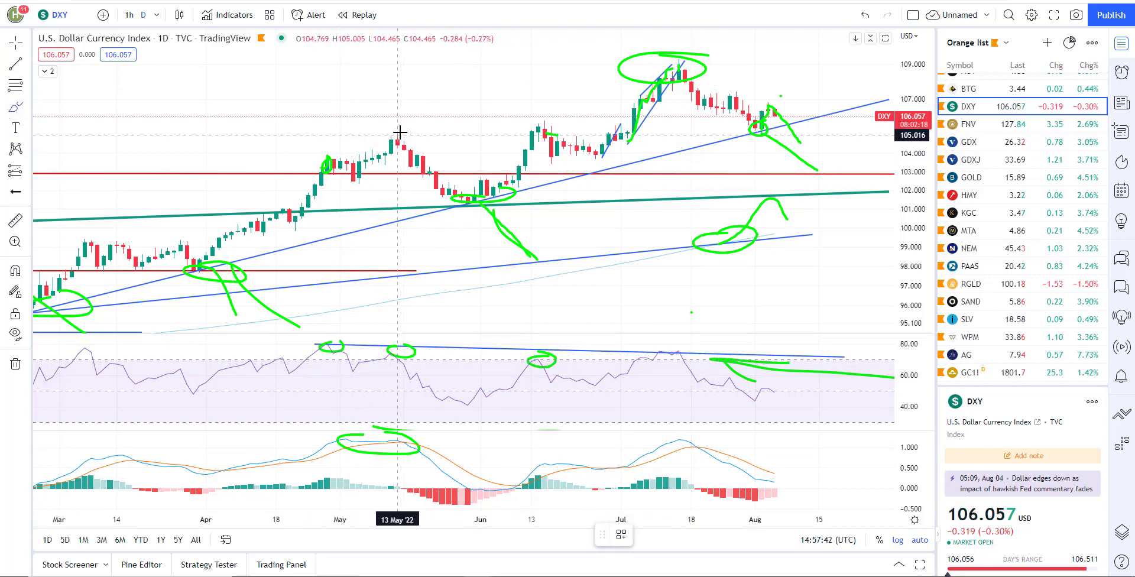
pyautogui.moveTo(399, 132); pyautogui.dragTo(395, 133)
pyautogui.moveTo(535, 112); pyautogui.dragTo(535, 110)
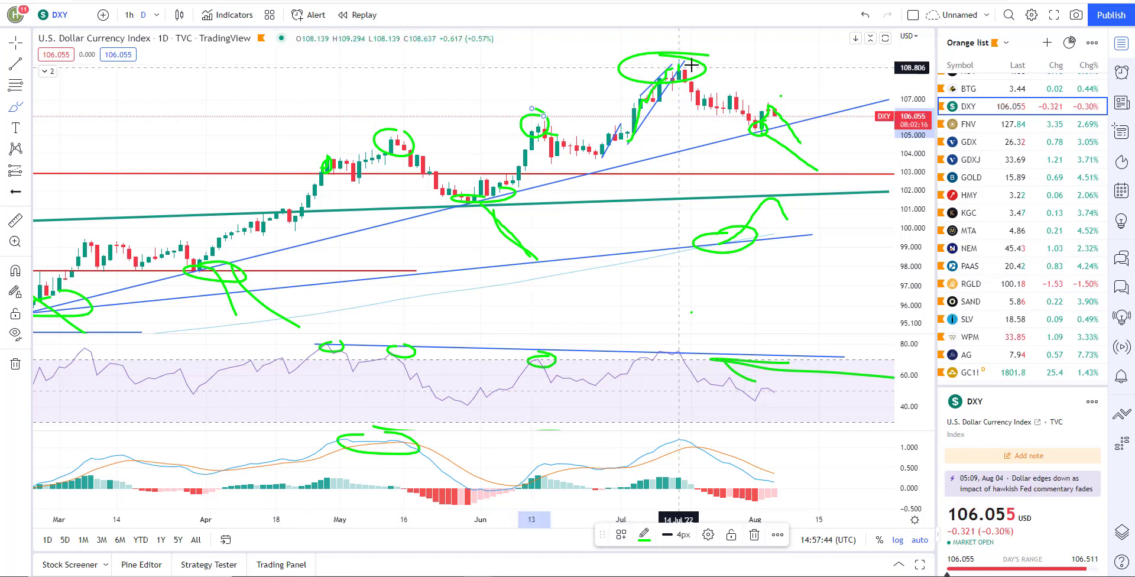
pyautogui.moveTo(691, 66)
pyautogui.mouseDown()
pyautogui.moveTo(650, 74)
pyautogui.moveTo(686, 62)
pyautogui.mouseUp()
# - Brush another green path from DXY's August low over the latest candles and down to the red horizontal line near 102.9
pyautogui.scroll(2, 749, 140)
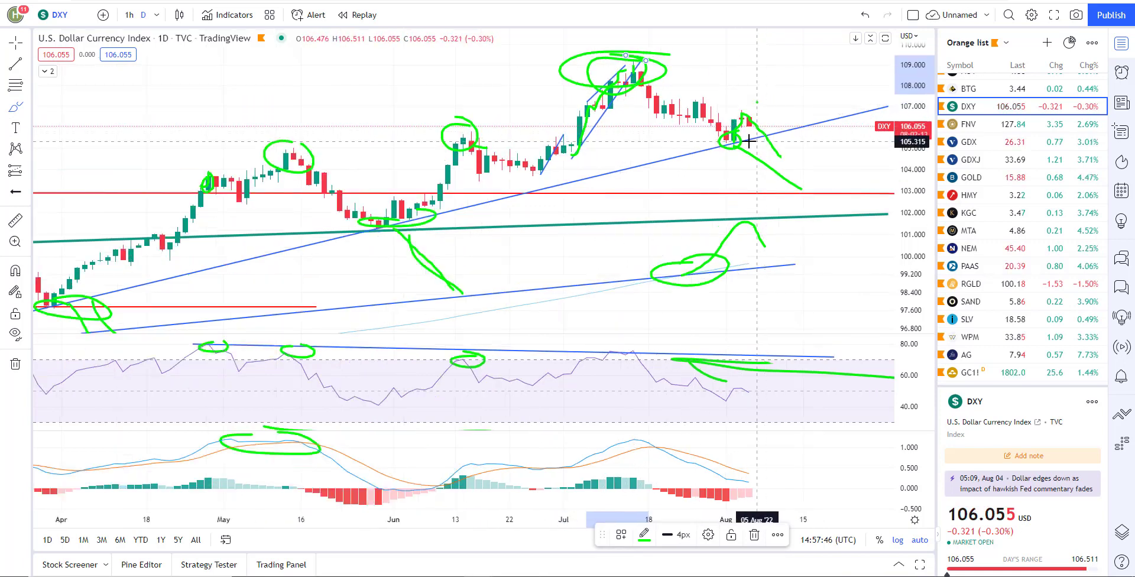
pyautogui.scroll(1, 749, 141)
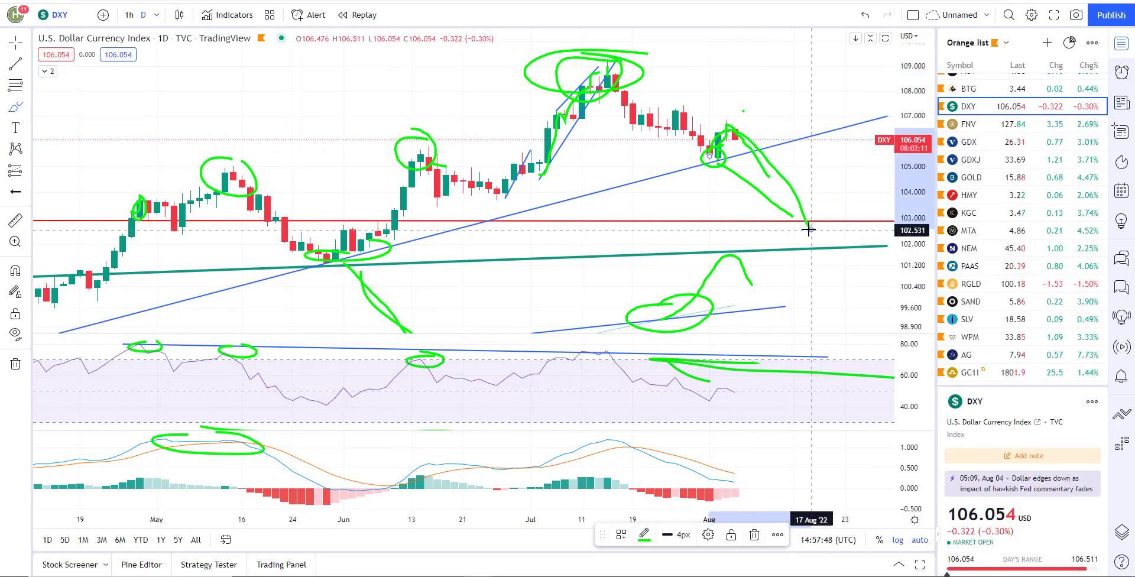
pyautogui.scroll(-3, 768, 211)
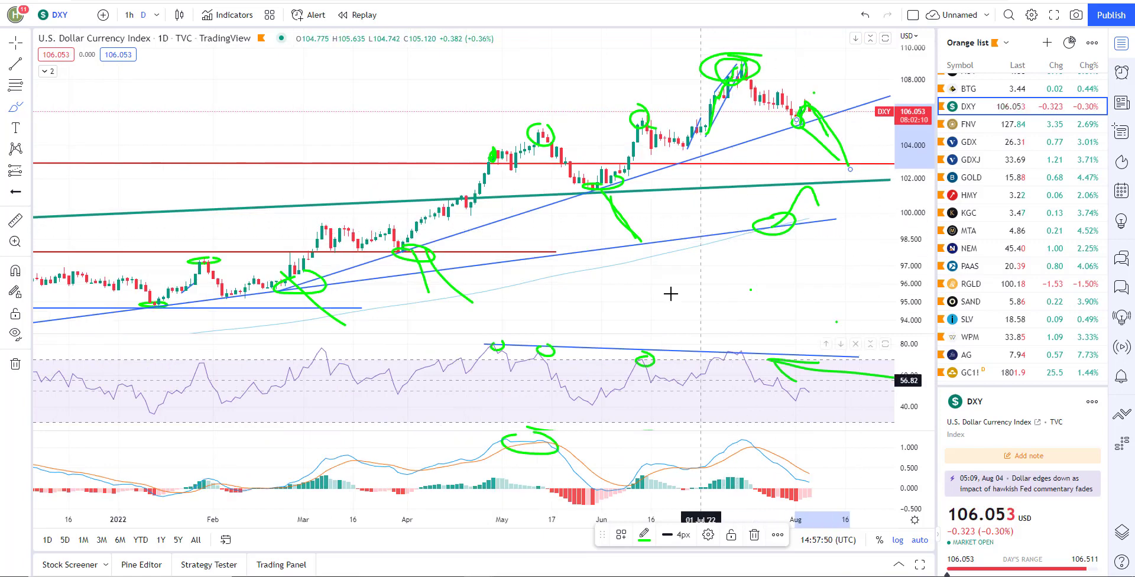
pyautogui.scroll(3, 763, 220)
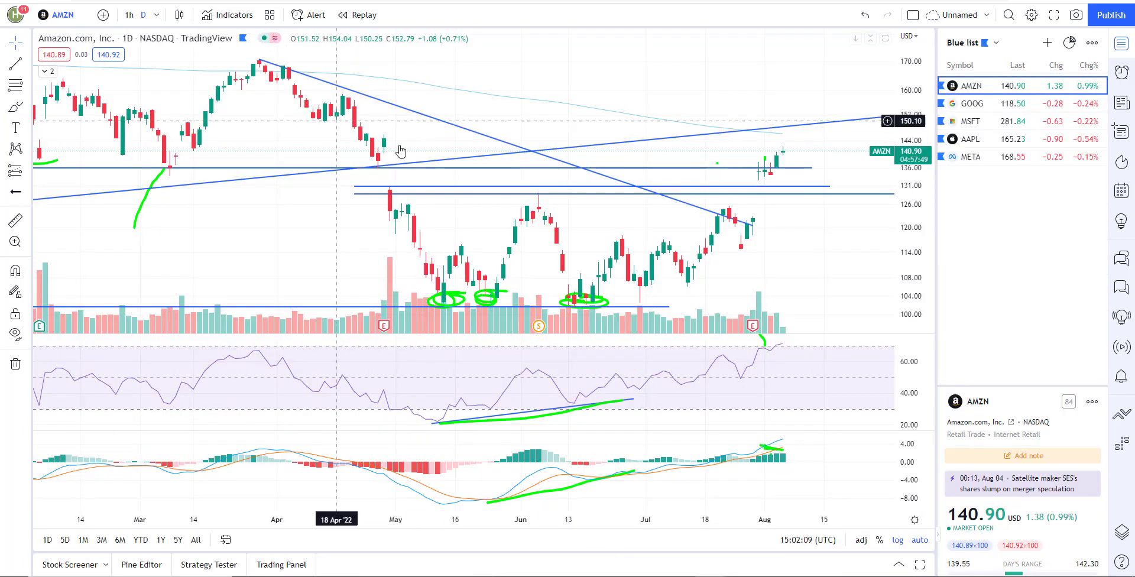
# - Circle in green the area just above AMZN's latest daily candle where the moving average meets the rising trendline, near 147
pyautogui.scroll(5, 626, 332)
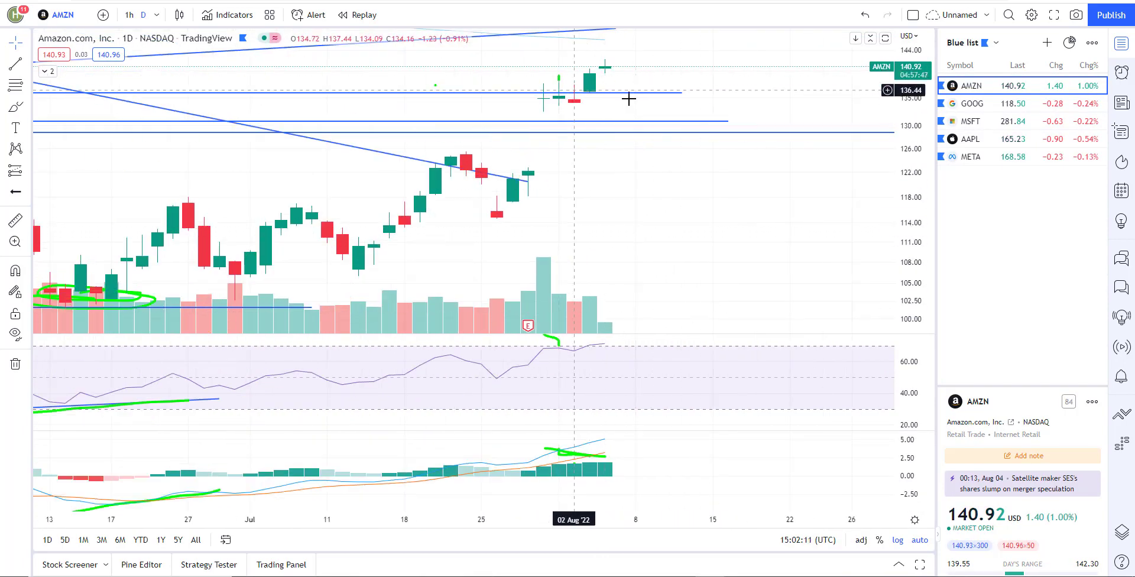
pyautogui.scroll(-5, 595, 128)
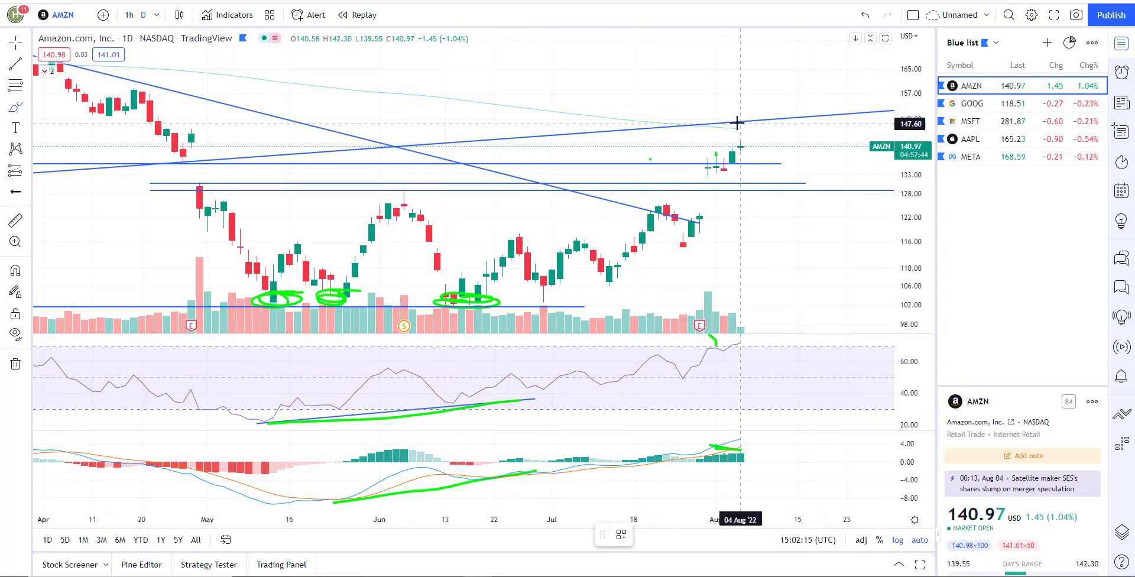
pyautogui.moveTo(749, 120)
pyautogui.mouseDown()
pyautogui.moveTo(729, 124)
pyautogui.moveTo(751, 120)
pyautogui.mouseUp()
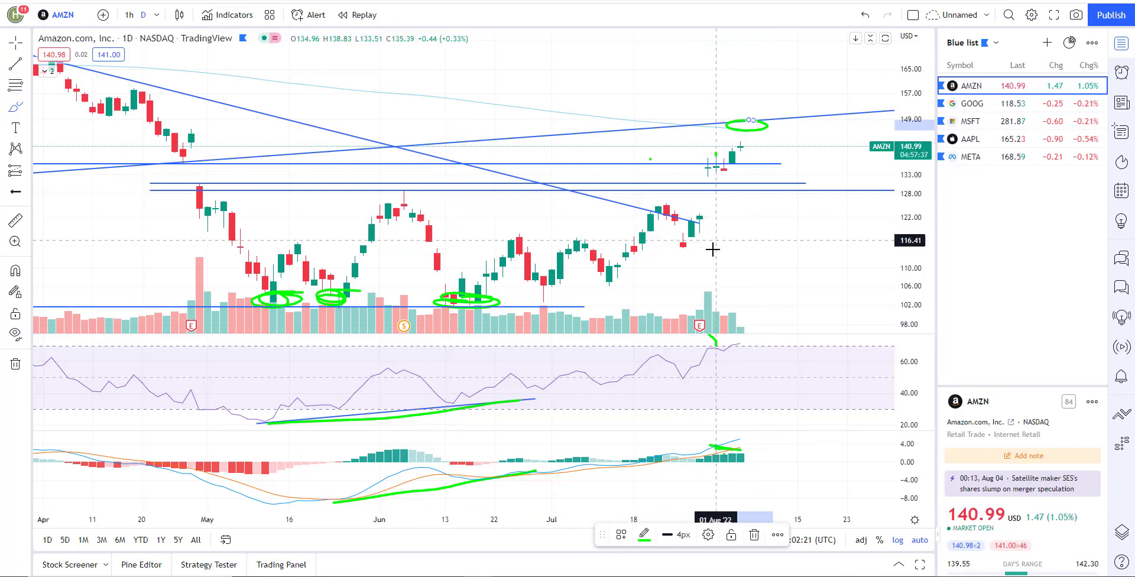
# - Circle AMZN's August candles around the 136 line and brush a green falling path from the 128 line to about 99
pyautogui.scroll(1, 678, 229)
pyautogui.scroll(-1, 709, 134)
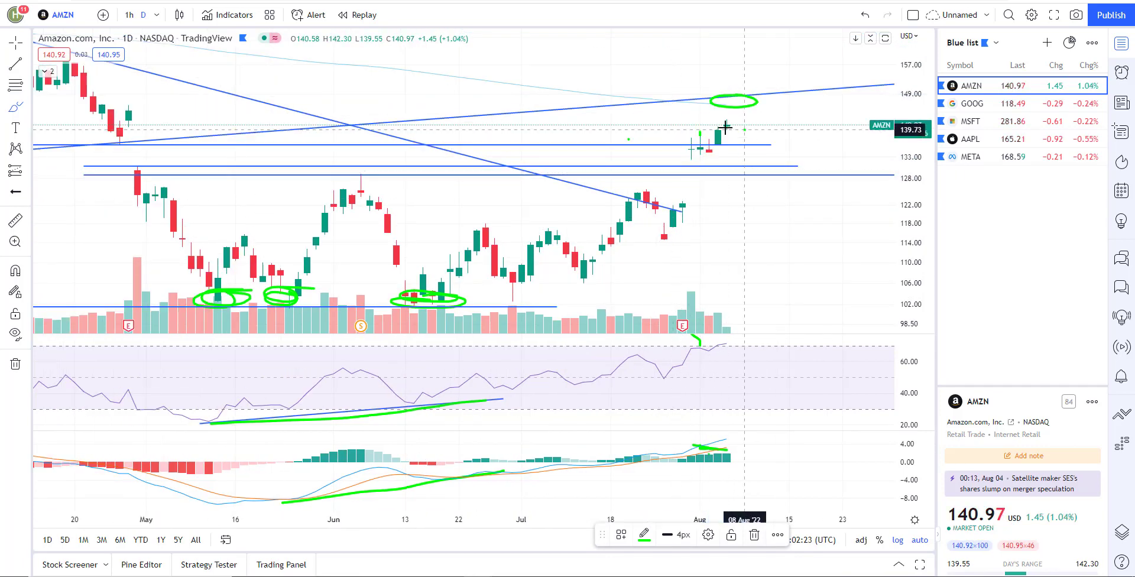
pyautogui.moveTo(754, 130); pyautogui.dragTo(730, 156)
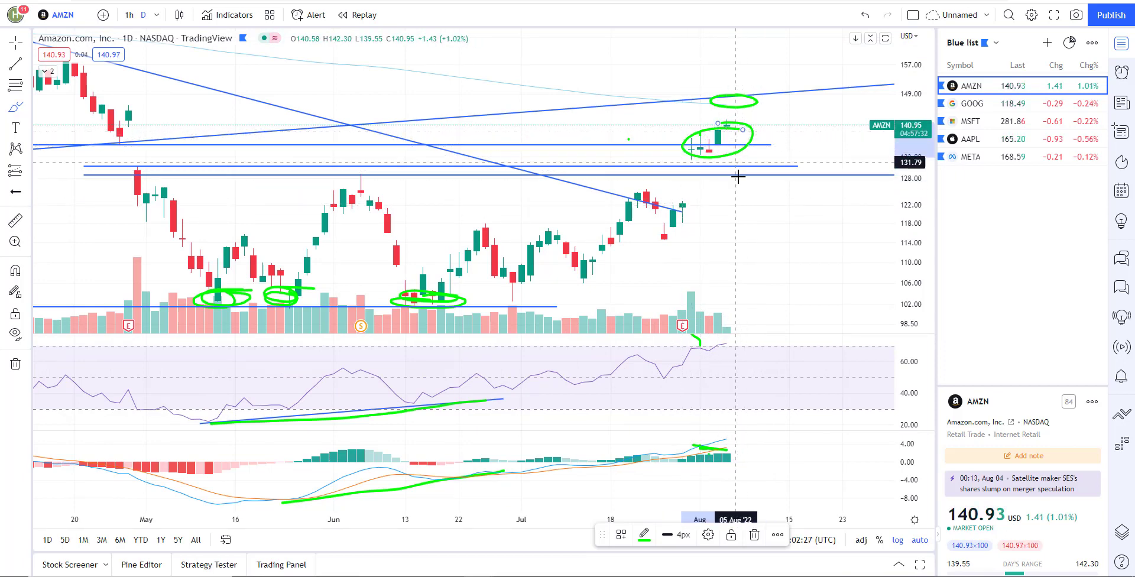
pyautogui.moveTo(747, 175); pyautogui.dragTo(782, 312)
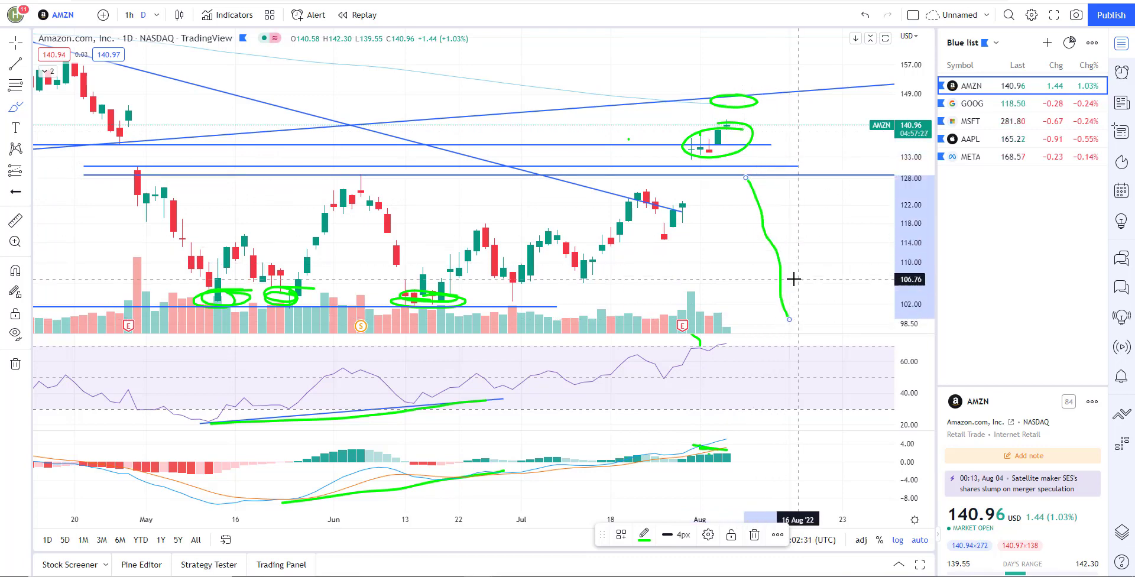
# - Switch AMZN to the 1-hour interval and delete the large green circle around the August candles
pyautogui.click(129, 14)
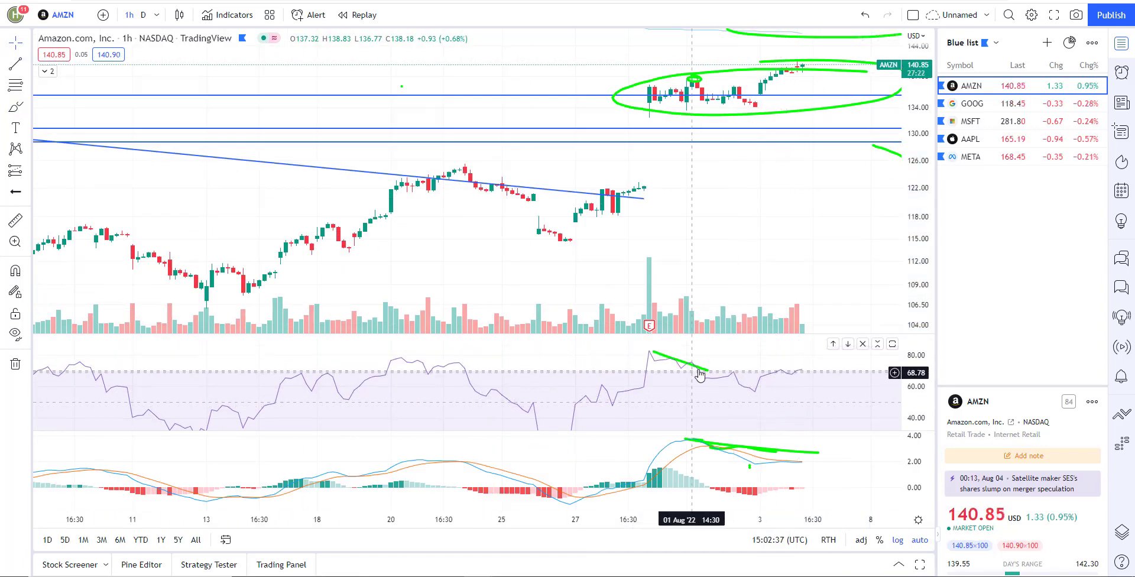
pyautogui.click(738, 67)
pyautogui.press('Delete')
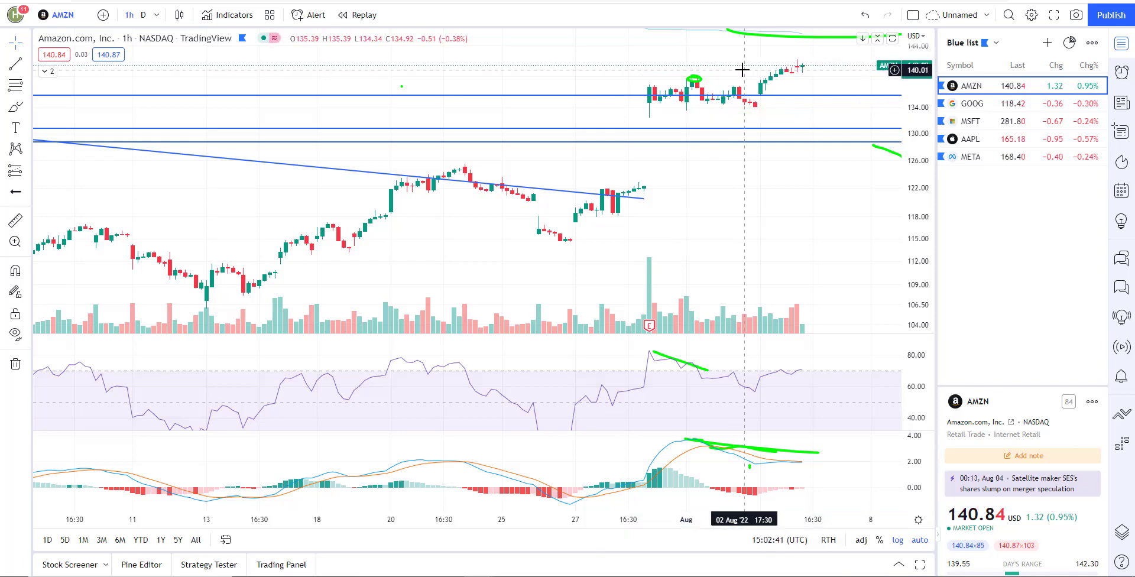
# - Brush falling green lines across the hourly RSI and MACD highs, and circle the 1 August and 4 August price highs
pyautogui.click(23, 112)
pyautogui.moveTo(653, 353); pyautogui.dragTo(809, 376)
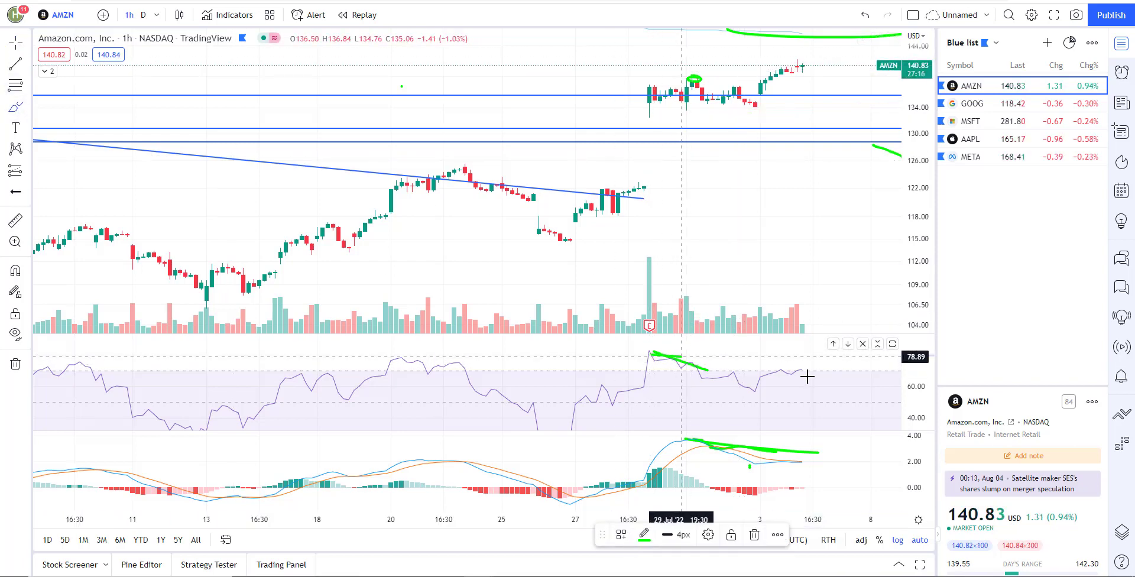
pyautogui.scroll(2, 731, 145)
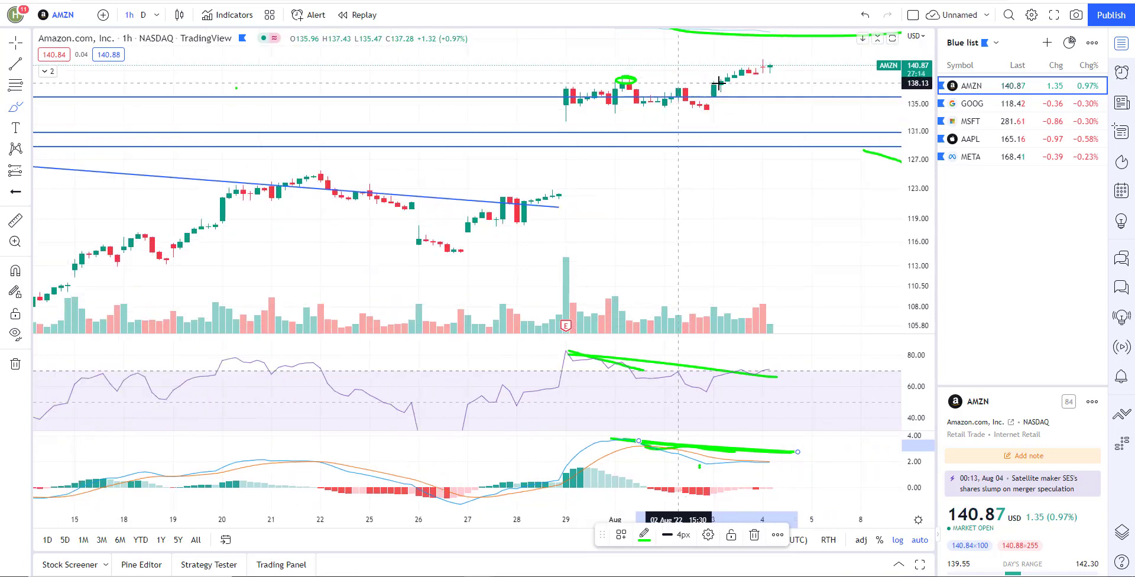
pyautogui.moveTo(762, 56); pyautogui.dragTo(767, 61)
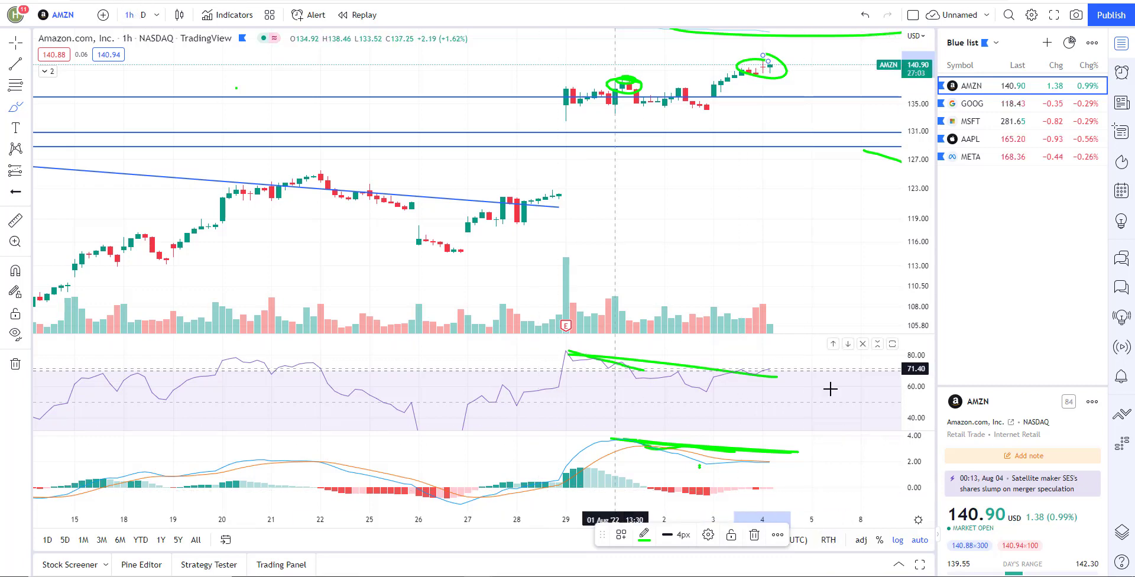
# - Return to the daily interval and examine AMZN's moving average, horizontal levels and long-term rising trendline back through earlier years
pyautogui.click(142, 16)
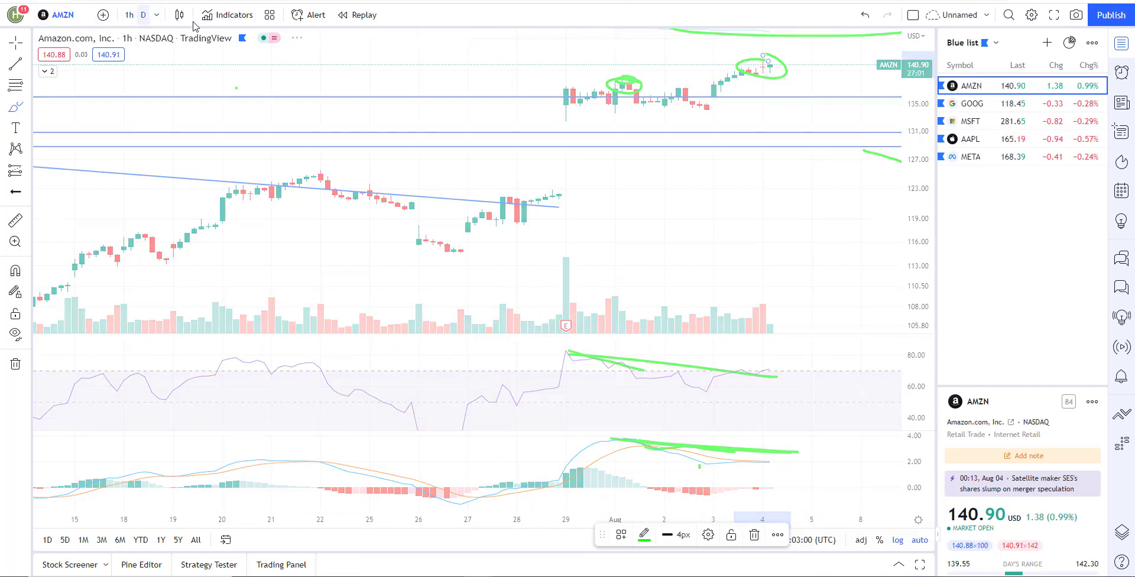
pyautogui.scroll(5, 844, 250)
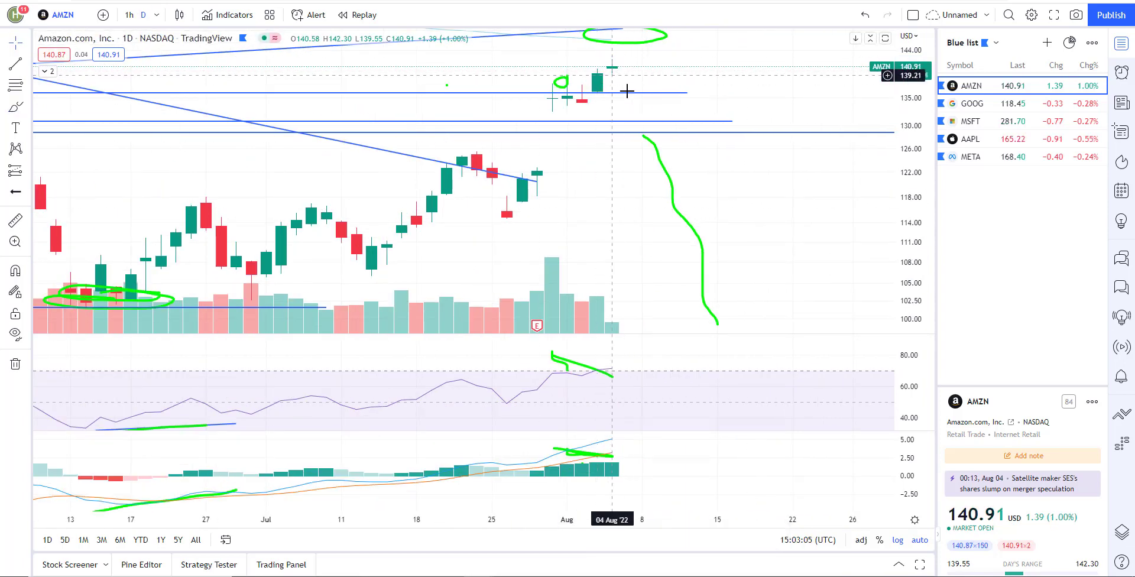
pyautogui.scroll(-3, 798, 112)
pyautogui.scroll(-3, 798, 112)
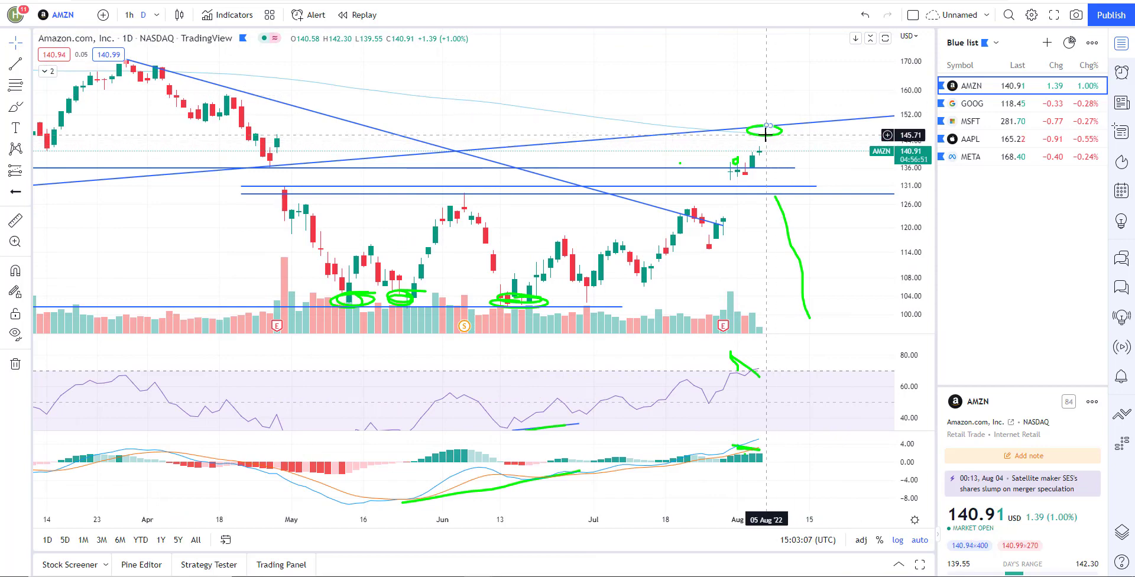
pyautogui.scroll(-4, 763, 159)
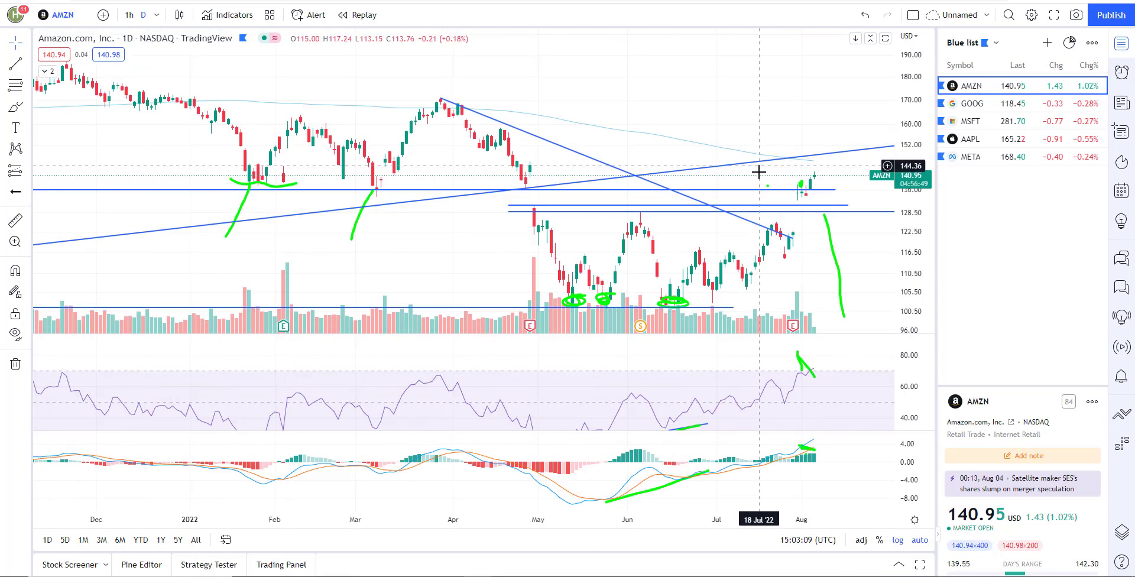
pyautogui.scroll(-10, 722, 238)
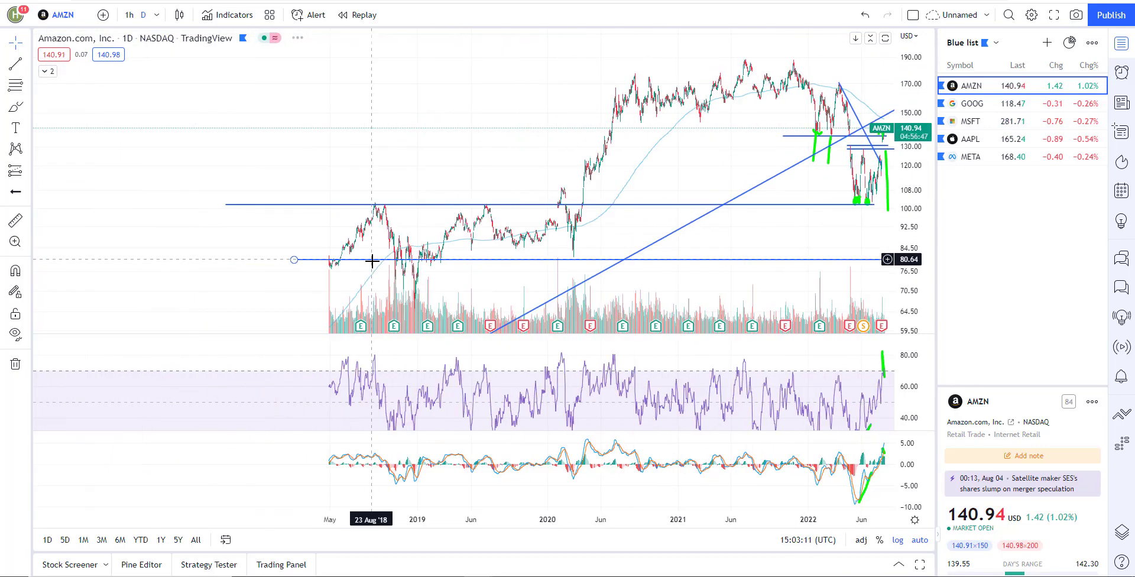
pyautogui.scroll(-2, 382, 266)
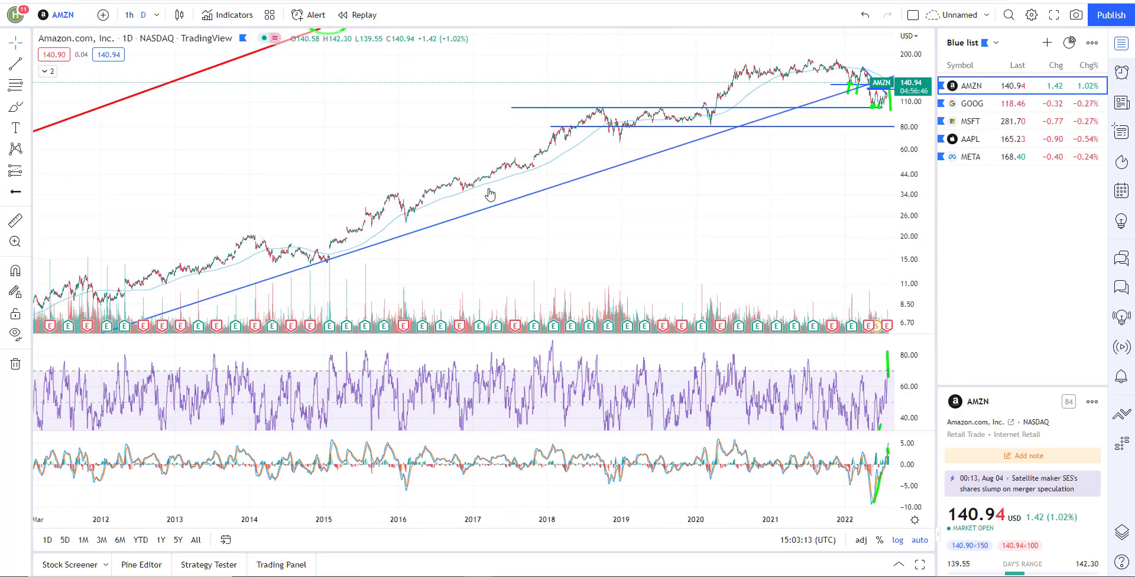
pyautogui.click(24, 37)
pyautogui.moveTo(446, 283); pyautogui.dragTo(677, 256)
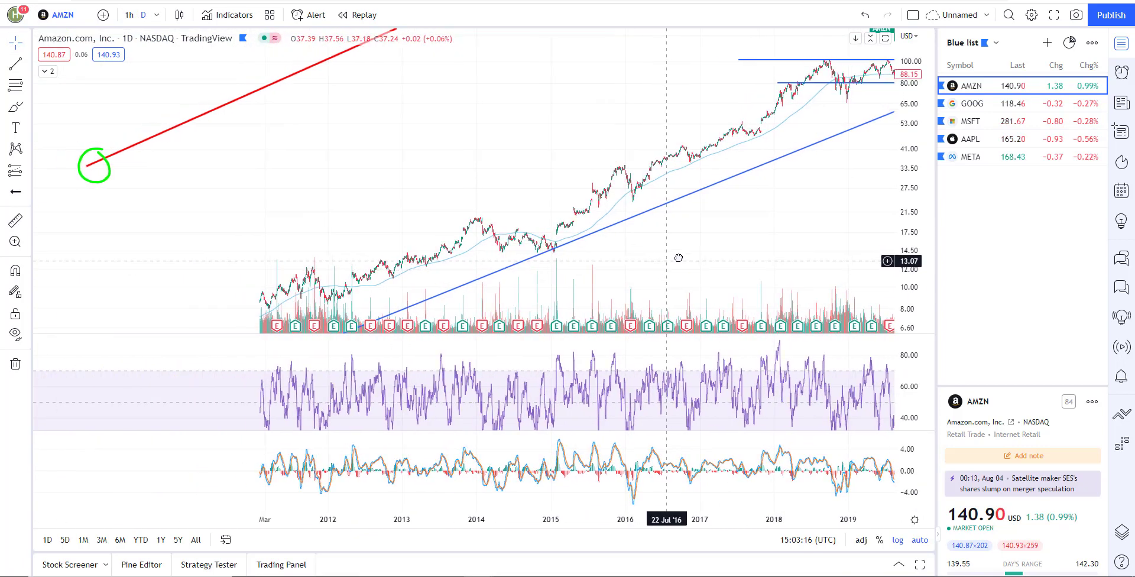
# - Switch AMZN to the weekly interval and mark the 1997 and 2001 lows near the long-term trendline in green
pyautogui.click(157, 14)
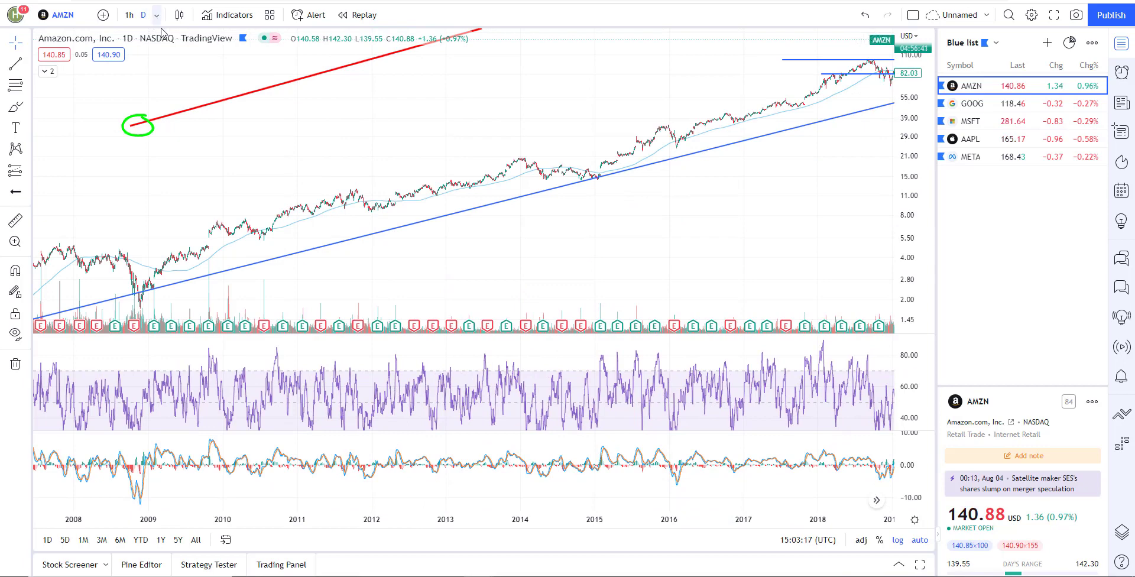
pyautogui.click(190, 430)
pyautogui.scroll(3, 712, 245)
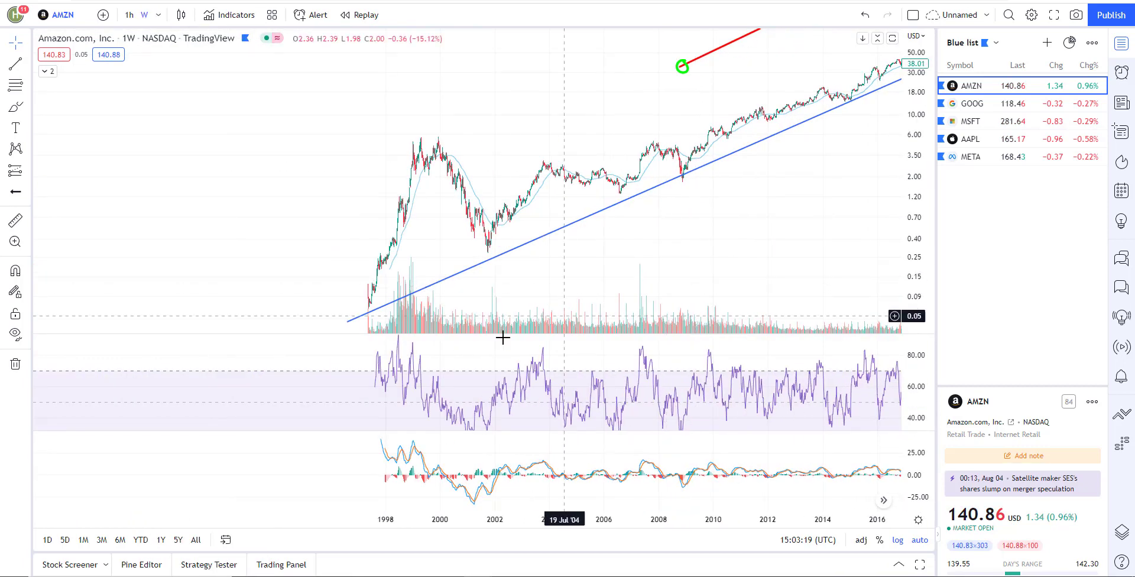
pyautogui.click(16, 107)
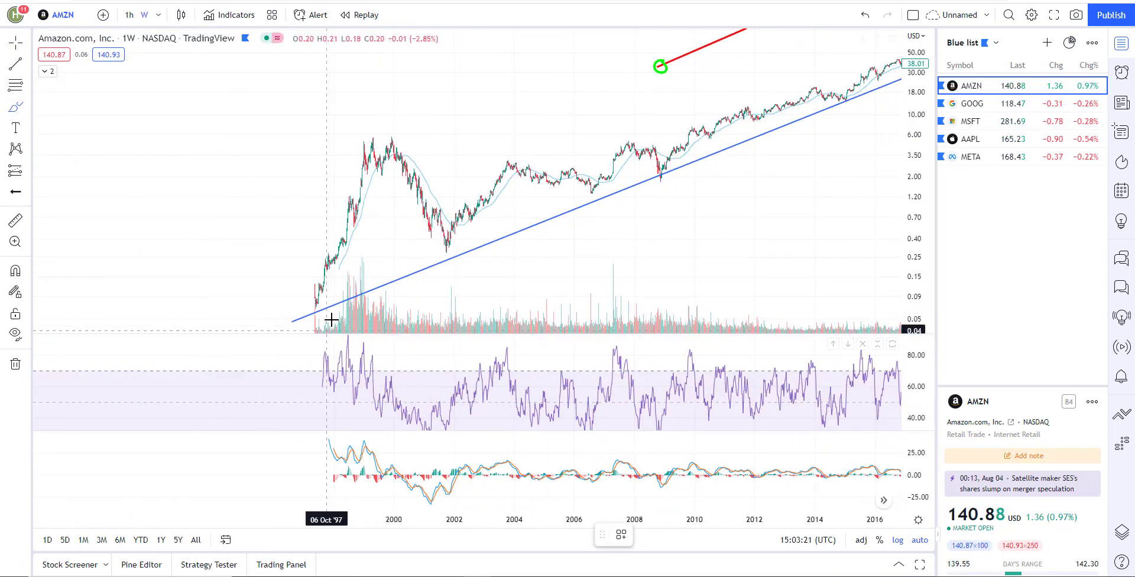
pyautogui.moveTo(347, 316); pyautogui.dragTo(321, 302)
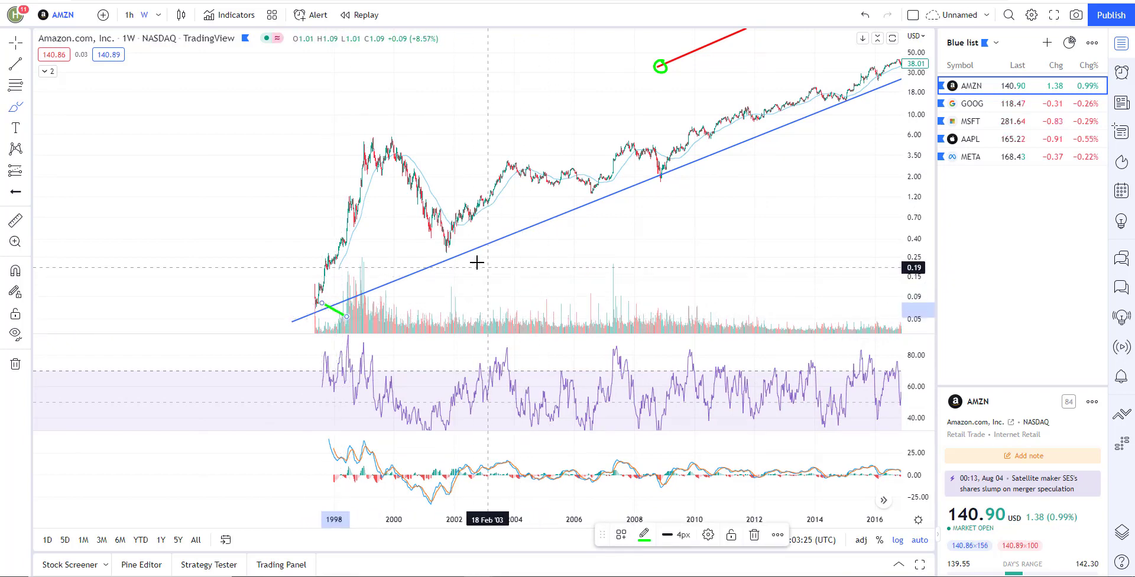
pyautogui.moveTo(459, 252)
pyautogui.mouseDown()
pyautogui.moveTo(447, 247)
pyautogui.moveTo(458, 252)
pyautogui.mouseUp()
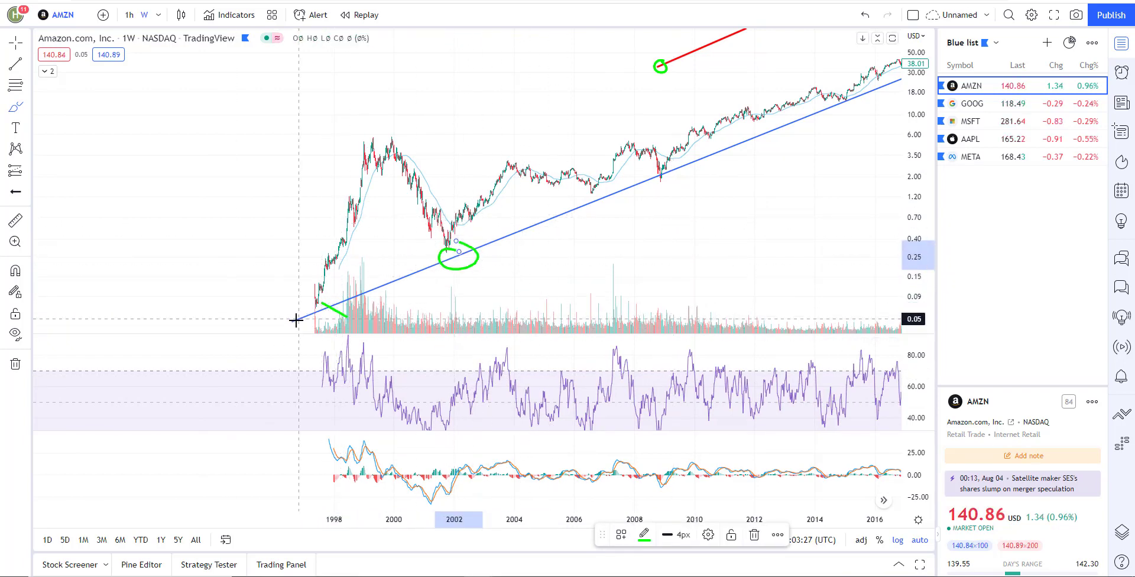
# - Move the long-term trendline's starting point up to about 0.06 and mark the 2006 and early-2015 lows with green strokes
pyautogui.click(16, 42)
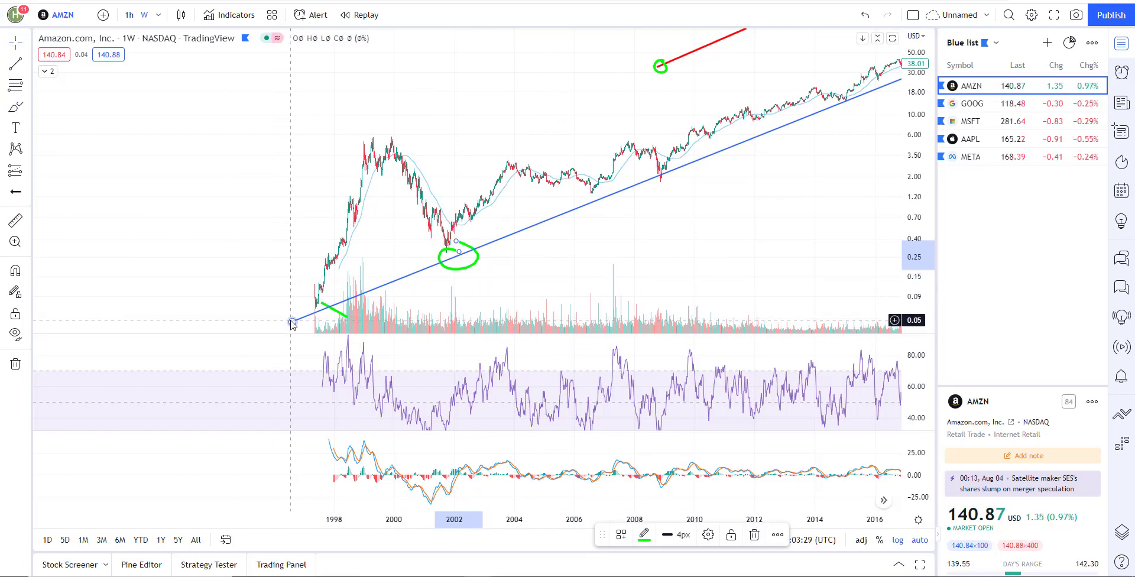
pyautogui.moveTo(293, 321); pyautogui.dragTo(295, 313)
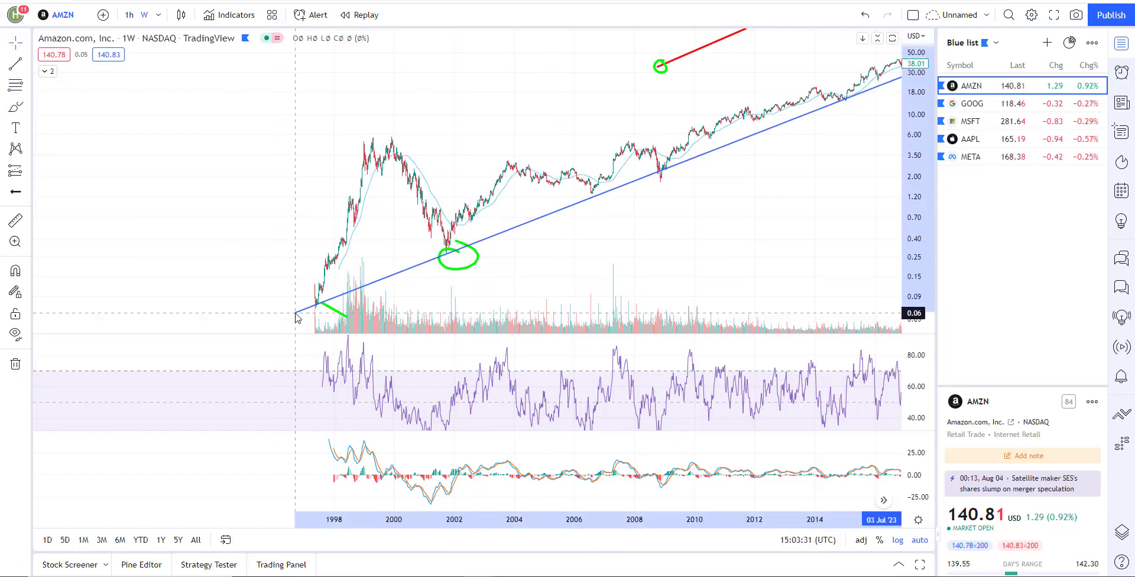
pyautogui.click(15, 107)
pyautogui.moveTo(593, 195); pyautogui.dragTo(615, 213)
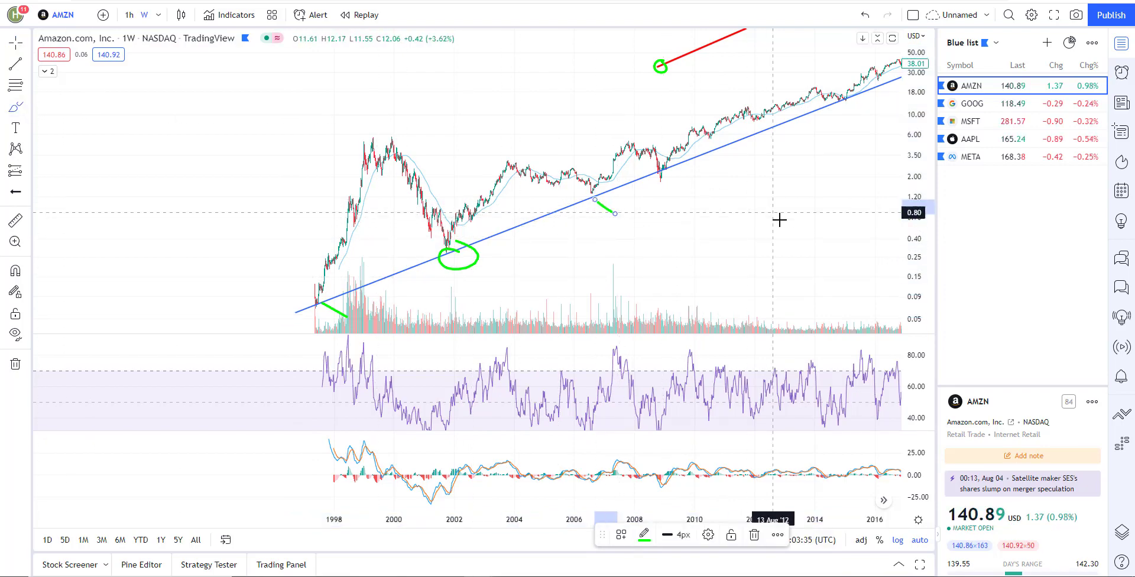
pyautogui.scroll(3, 825, 172)
pyautogui.moveTo(805, 183); pyautogui.dragTo(749, 144)
pyautogui.scroll(3, 851, 286)
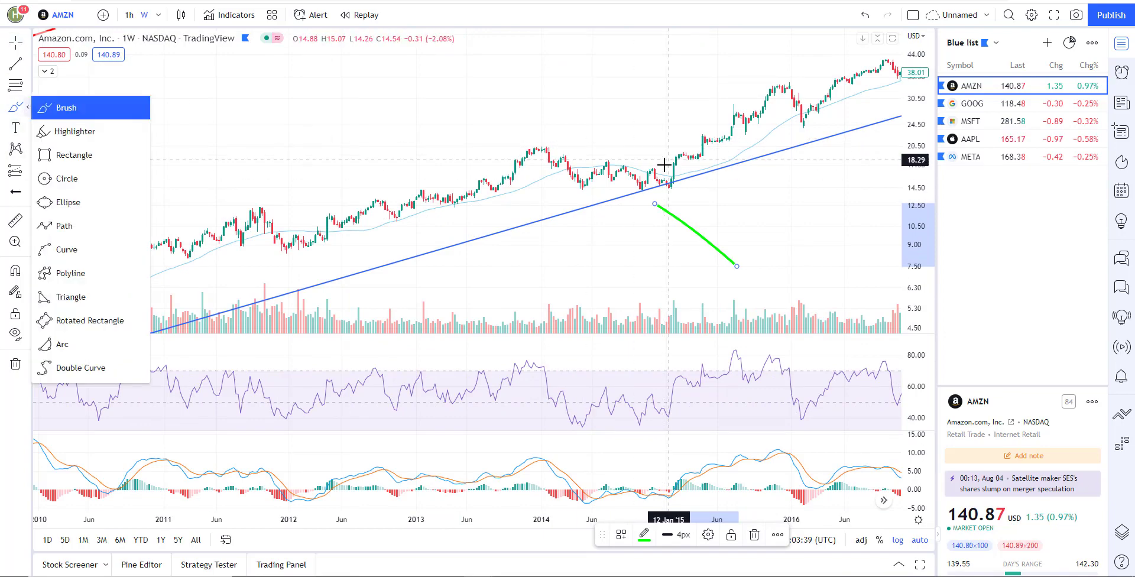
# - Brush a green arrow pointing at the spot above AMZN's latest weekly candle where the moving average meets the rising trendline
pyautogui.moveTo(676, 175)
pyautogui.mouseDown()
pyautogui.moveTo(646, 178)
pyautogui.moveTo(686, 179)
pyautogui.moveTo(671, 198)
pyautogui.moveTo(357, 182)
pyautogui.mouseUp()
pyautogui.scroll(-2, 765, 235)
pyautogui.moveTo(765, 235); pyautogui.dragTo(669, 253)
pyautogui.scroll(4, 681, 222)
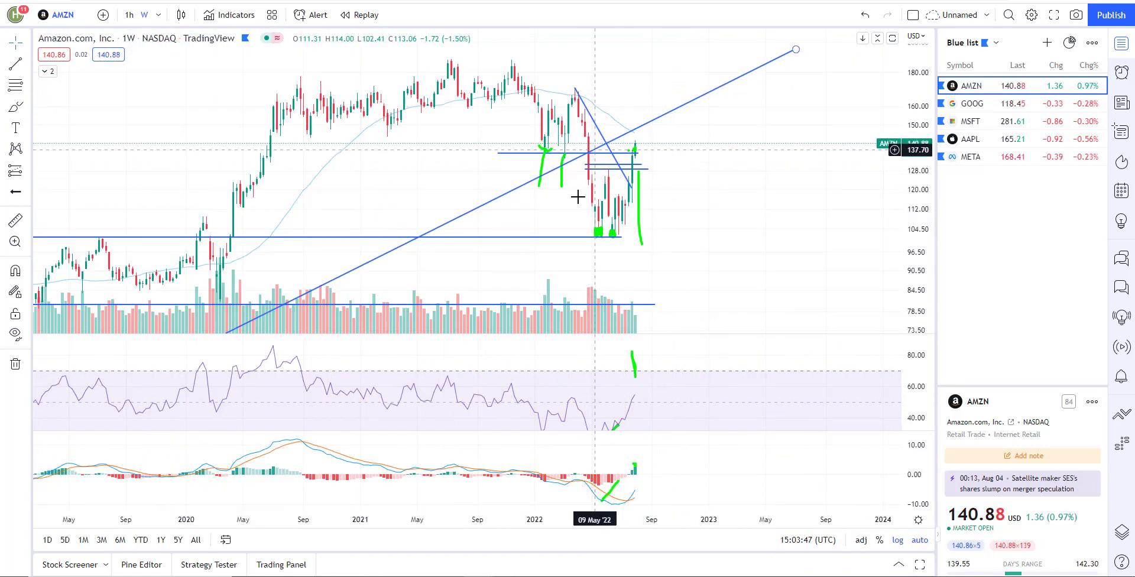
pyautogui.click(15, 106)
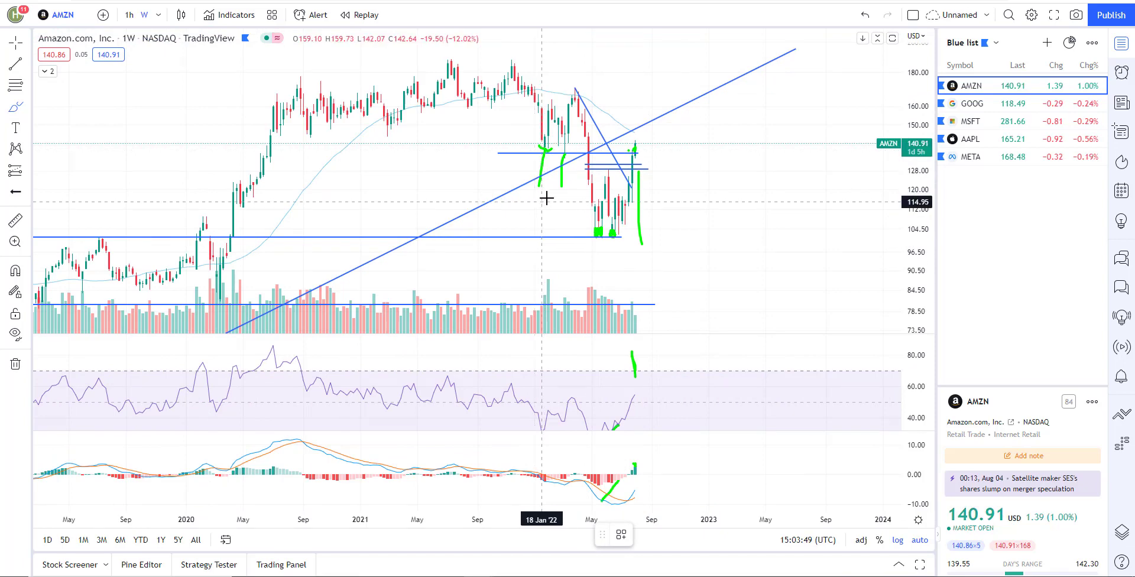
pyautogui.scroll(2, 577, 136)
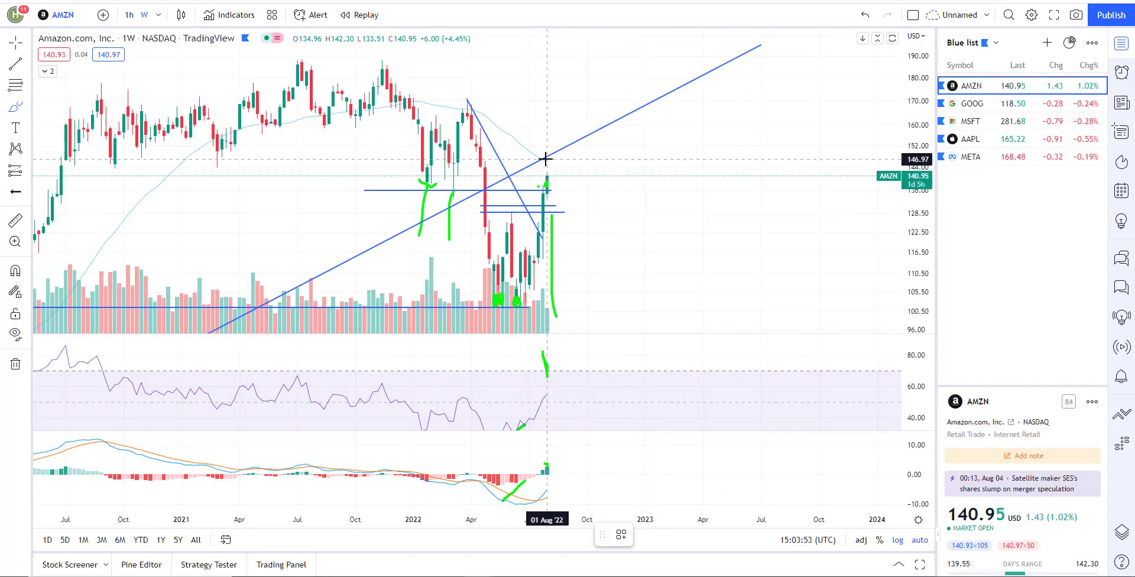
pyautogui.moveTo(611, 176)
pyautogui.mouseDown()
pyautogui.moveTo(558, 162)
pyautogui.moveTo(564, 155)
pyautogui.moveTo(566, 174)
pyautogui.mouseUp()
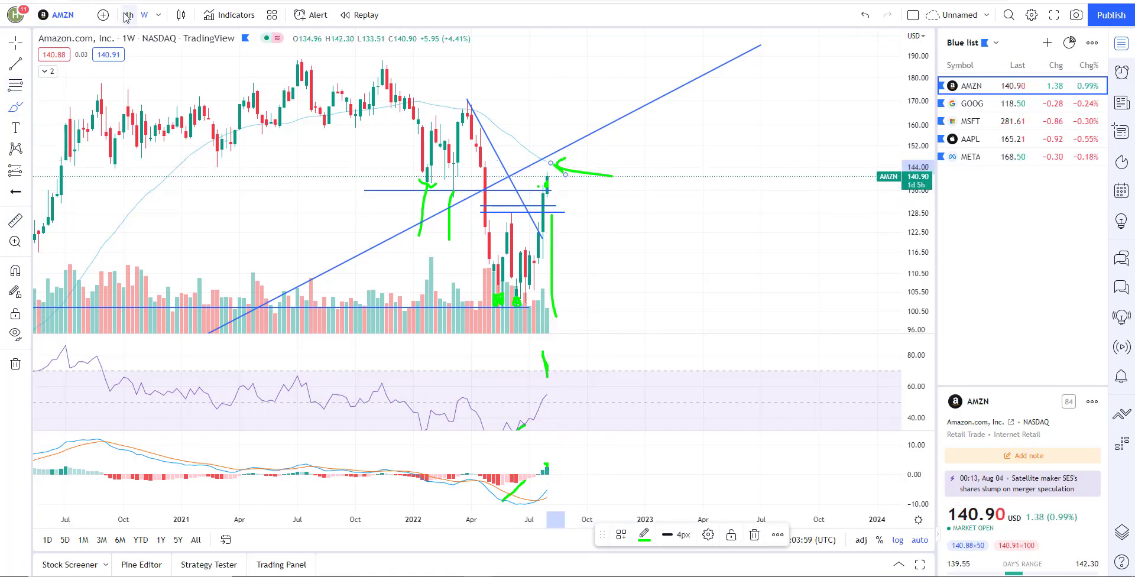
# - Switch the AMZN chart back to the daily interval
pyautogui.click(158, 15)
pyautogui.click(225, 467)
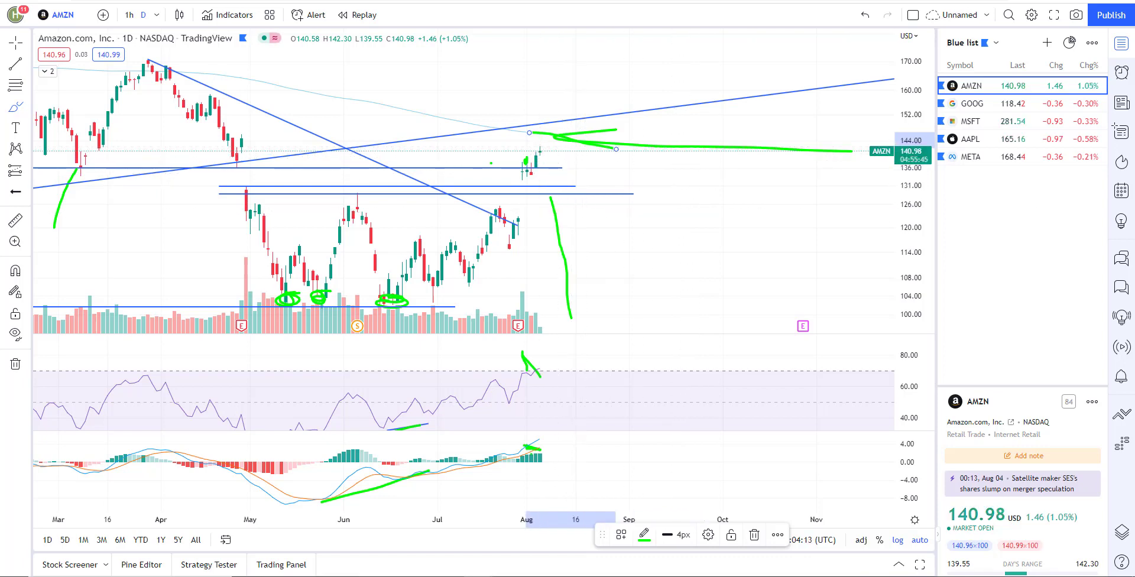
pyautogui.click(821, 278)
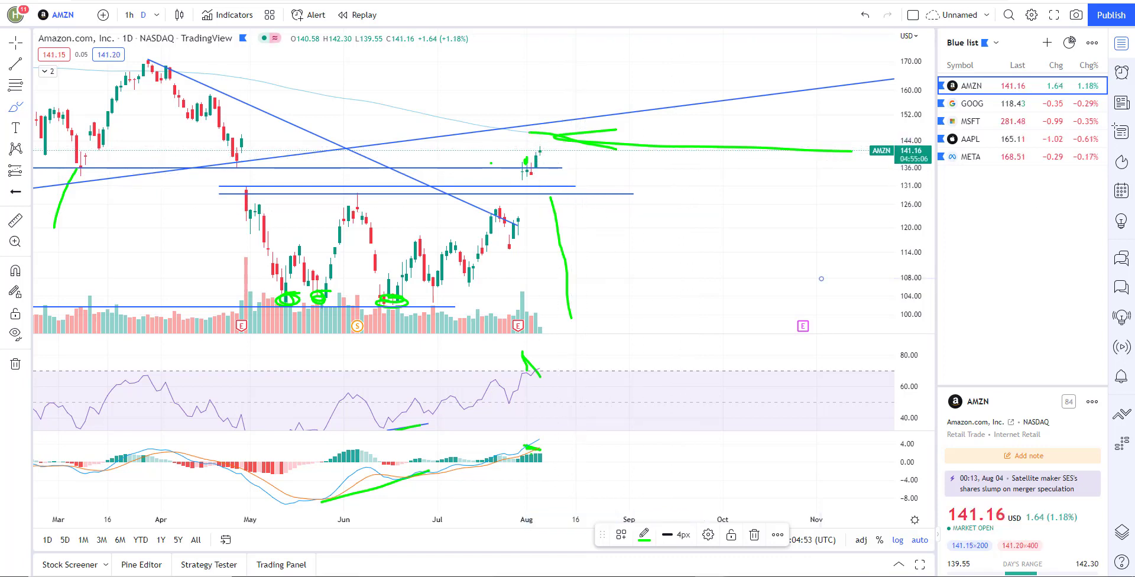